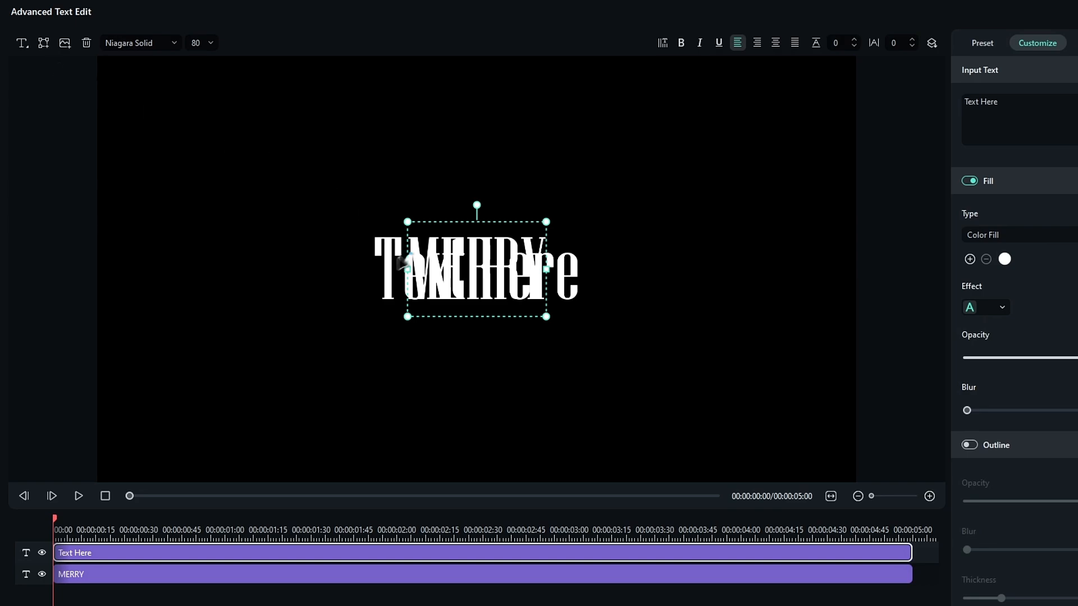
Move the "Text Here" layer below MERRY, change its text to CHRISTMAS, and centre it under MERRY
click(466, 260)
drag(465, 260, 464, 327)
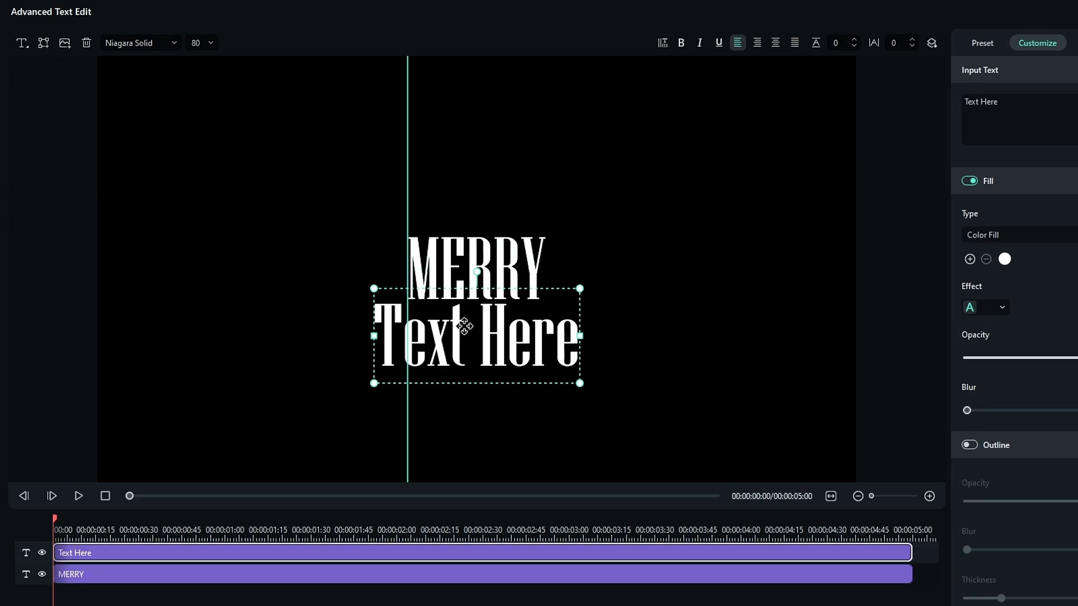
double_click(471, 334)
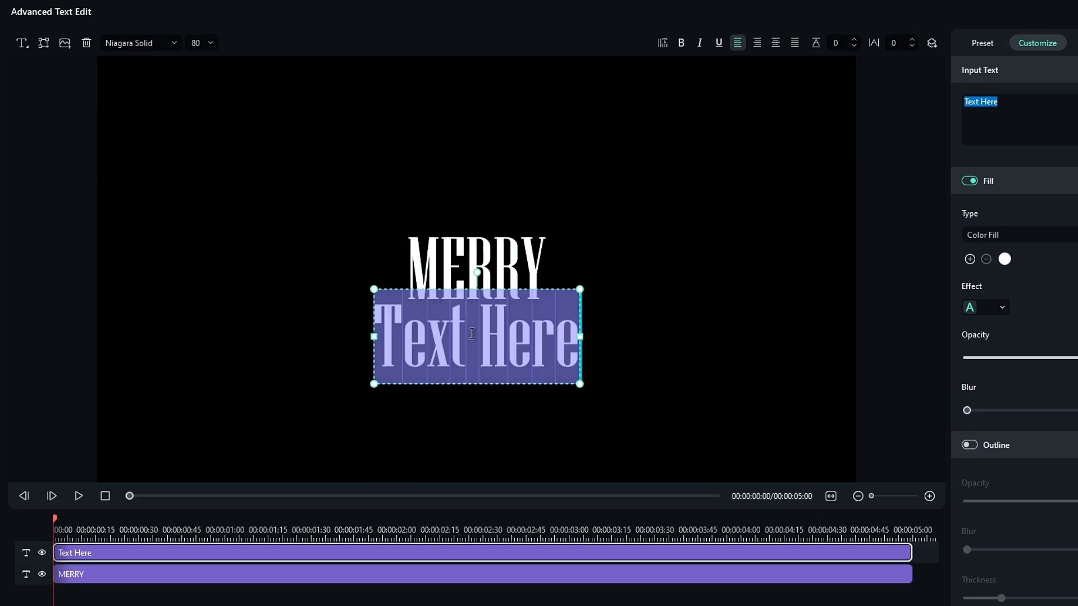
text(CHRISTMAS)
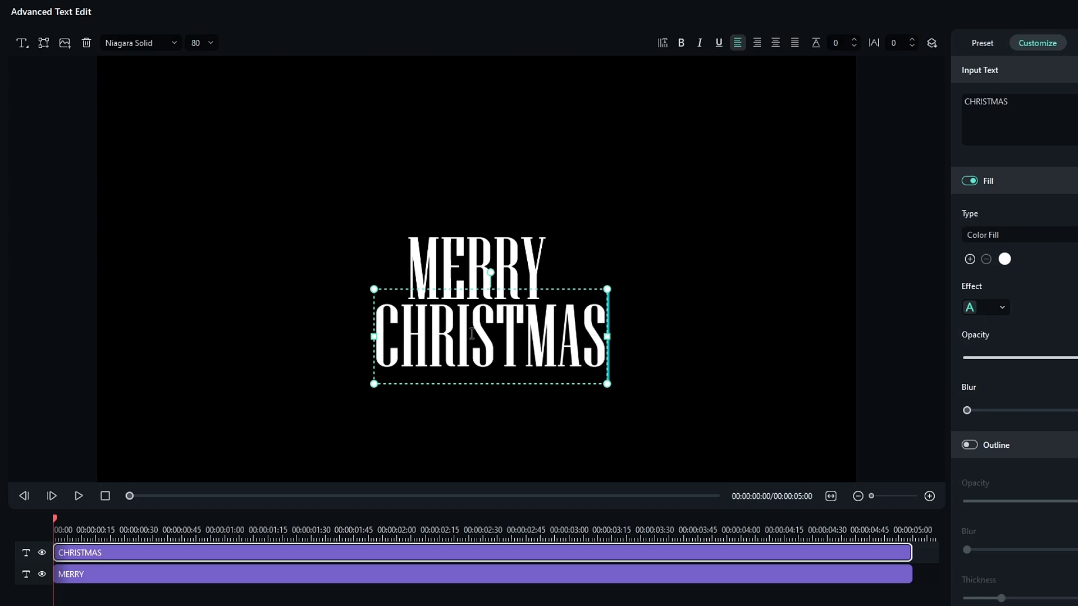
click(692, 293)
drag(561, 340, 547, 340)
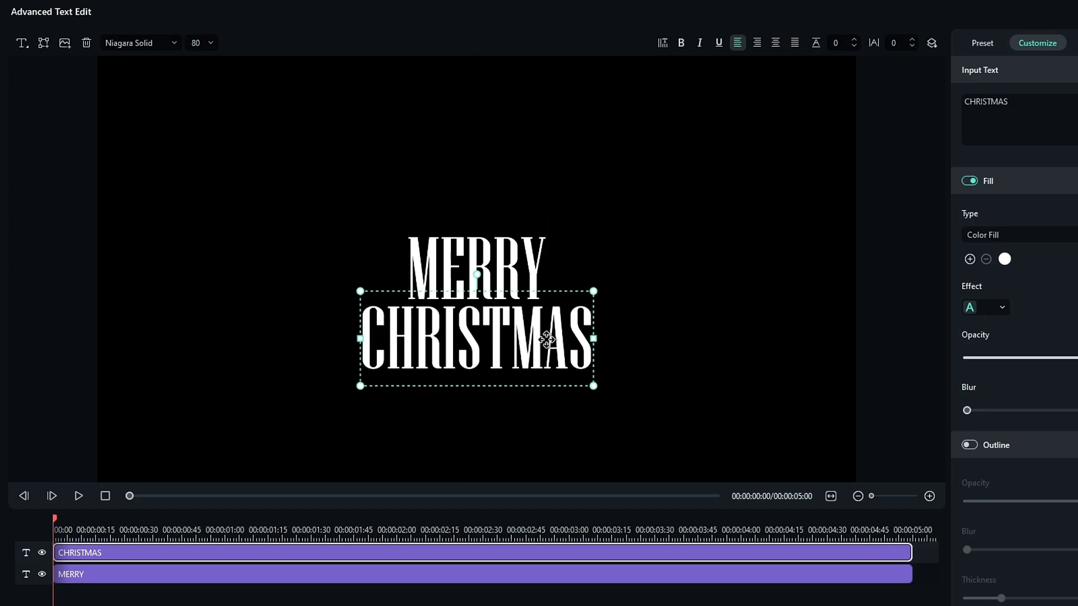
Select the MERRY and CHRISTMAS texts together and move both slightly up the canvas
click(657, 253)
drag(689, 209, 382, 385)
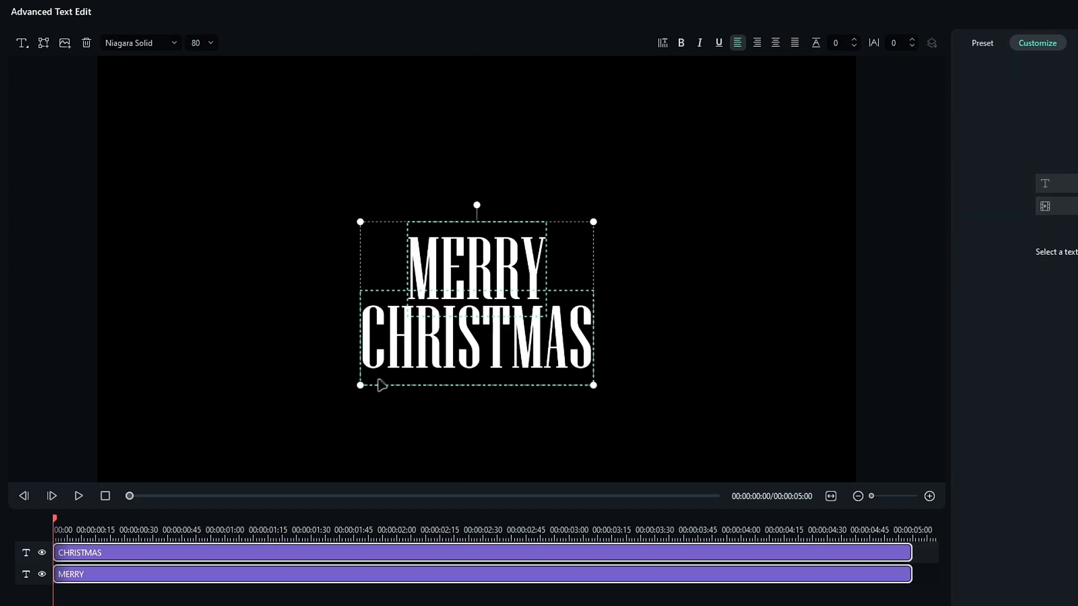
drag(485, 352, 484, 317)
click(703, 233)
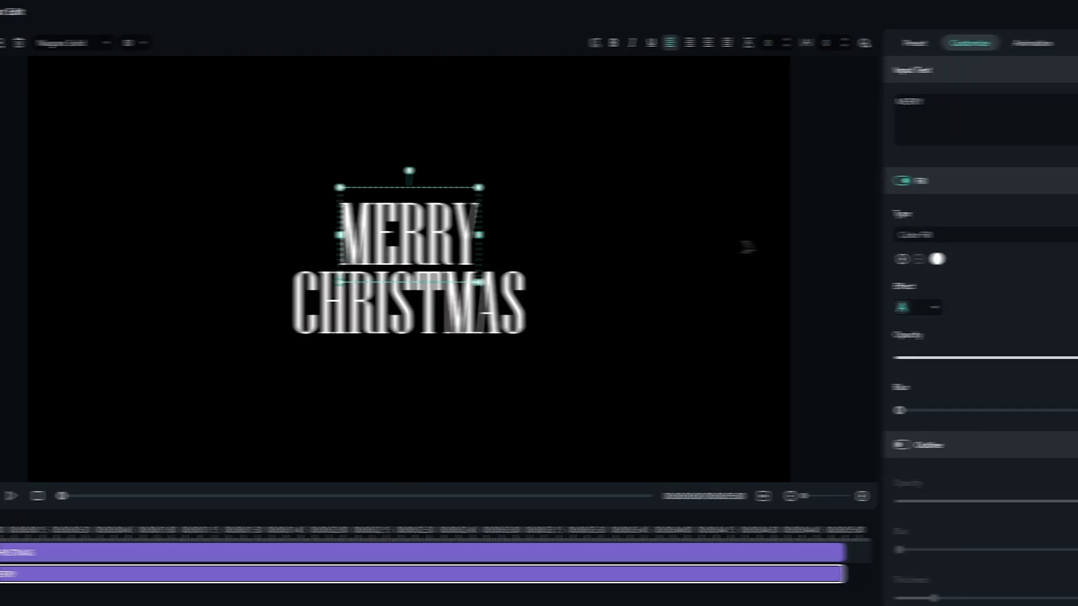
Give the MERRY text a gradient fill that runs from orange to red
click(988, 235)
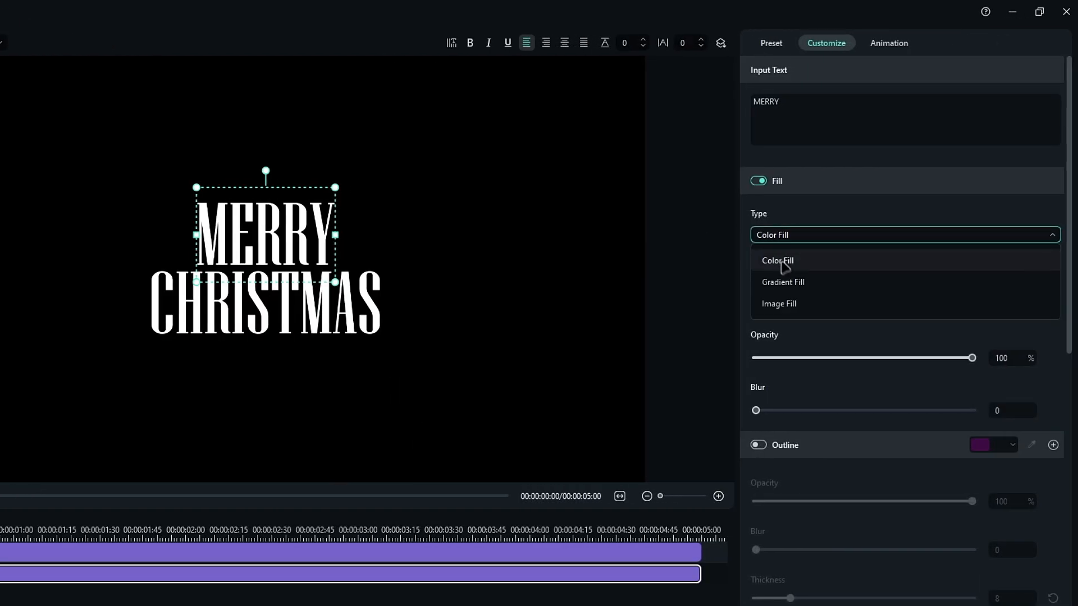
click(784, 282)
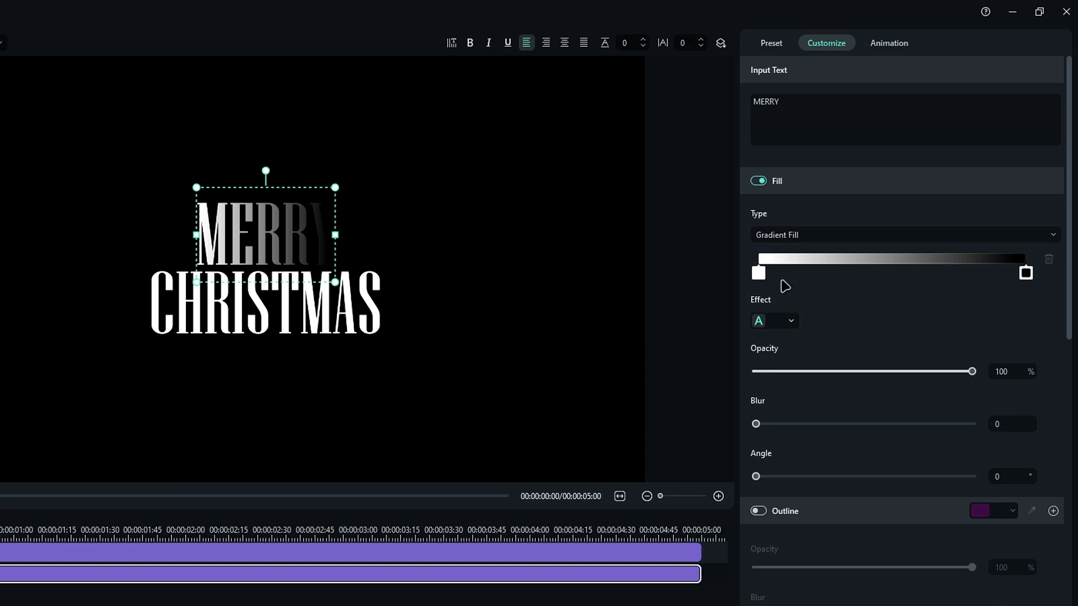
click(759, 274)
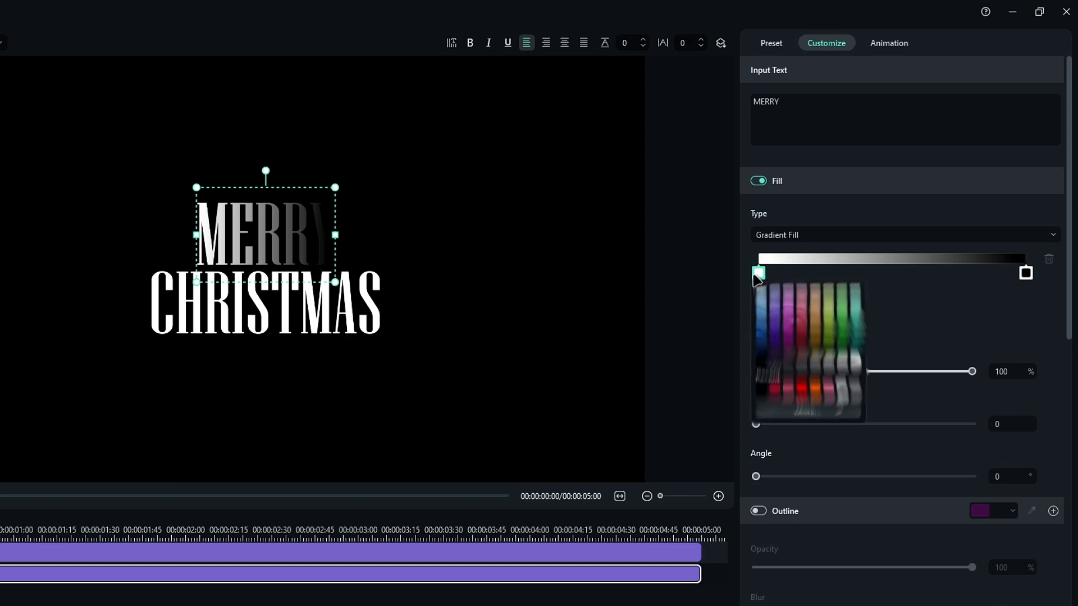
click(815, 389)
click(1026, 273)
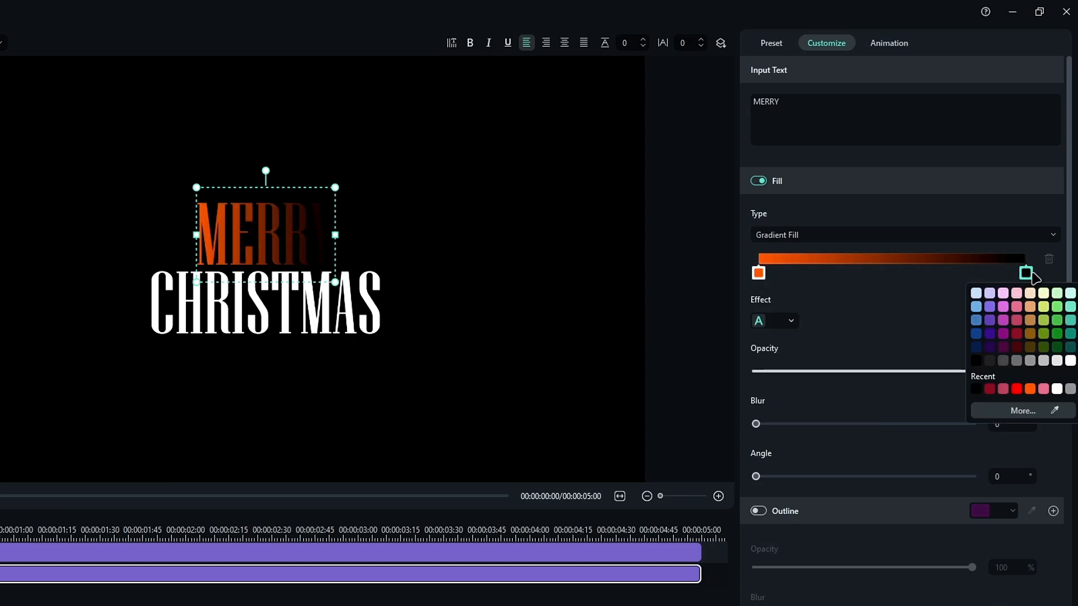
click(1017, 387)
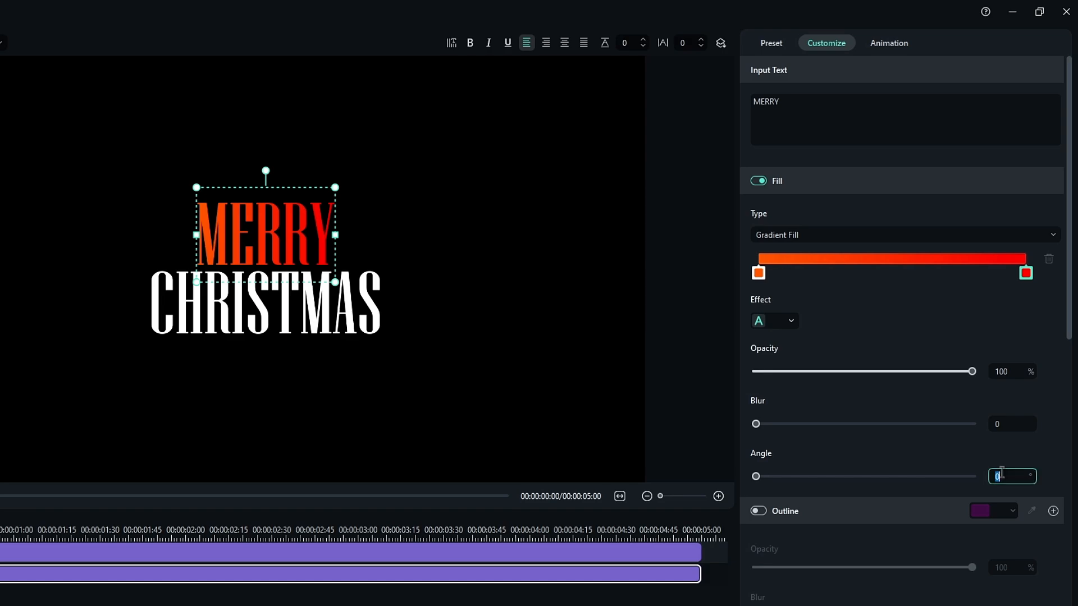
Set the MERRY gradient angle to 270° and apply the advanced text edits
key(Return)
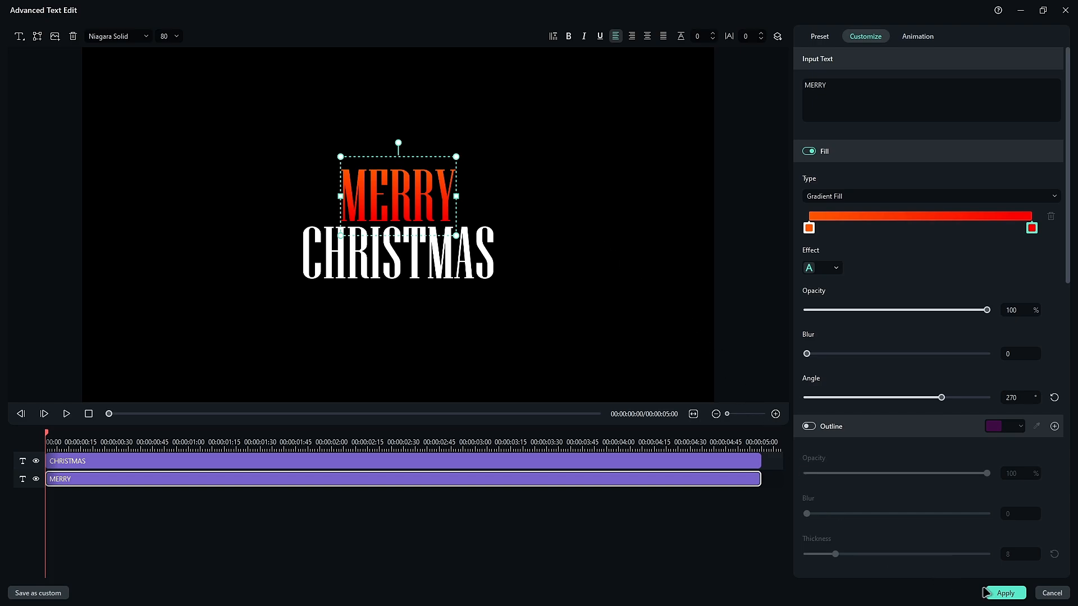
click(987, 592)
drag(452, 459, 458, 452)
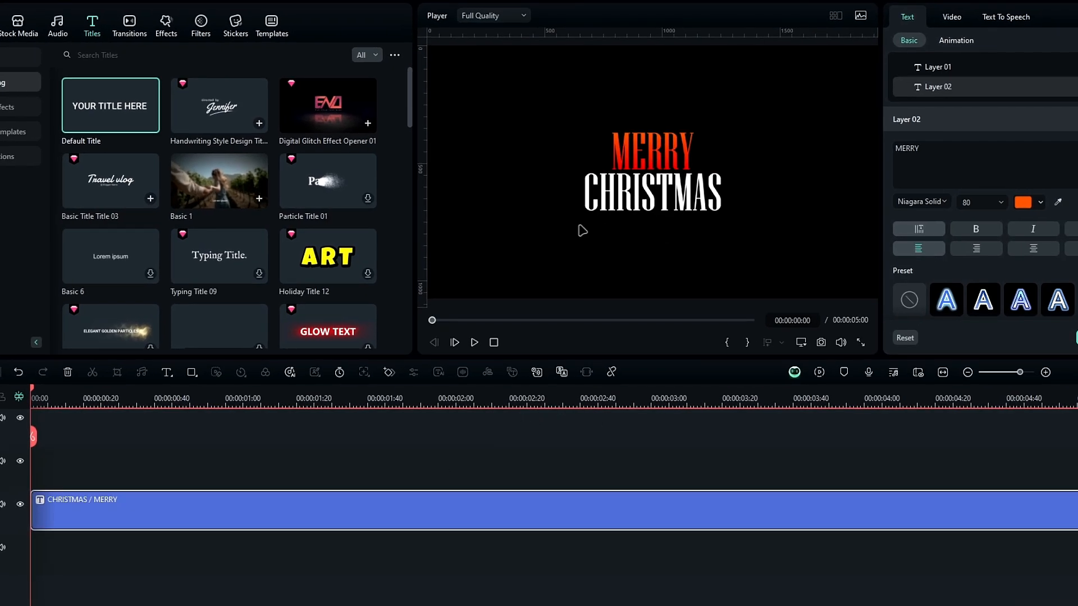
Place vertical guides on both outer edges of the CHRISTMAS text in the preview
click(701, 229)
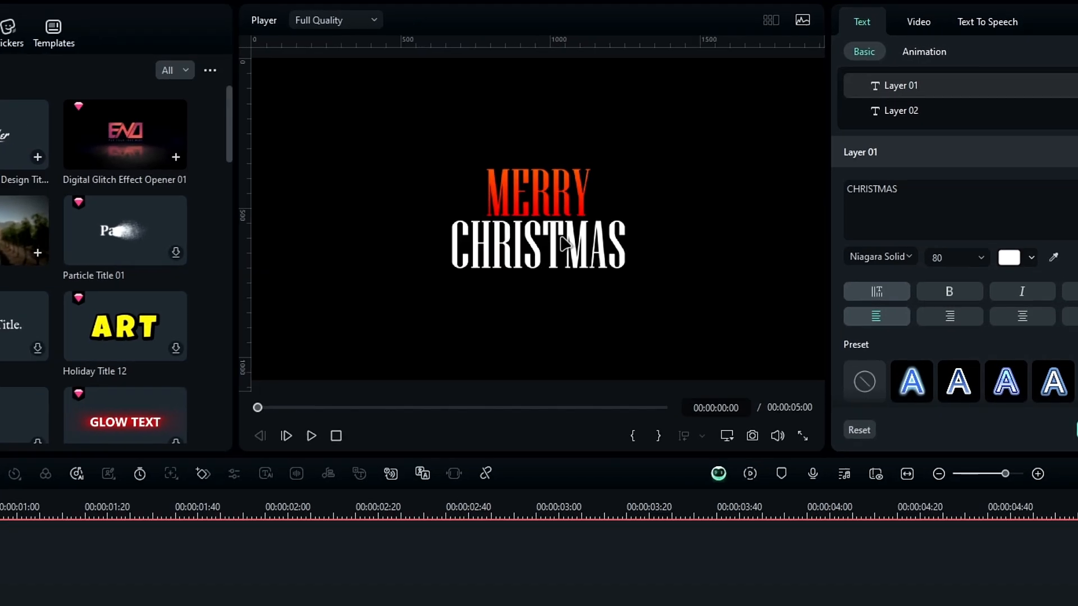
click(672, 190)
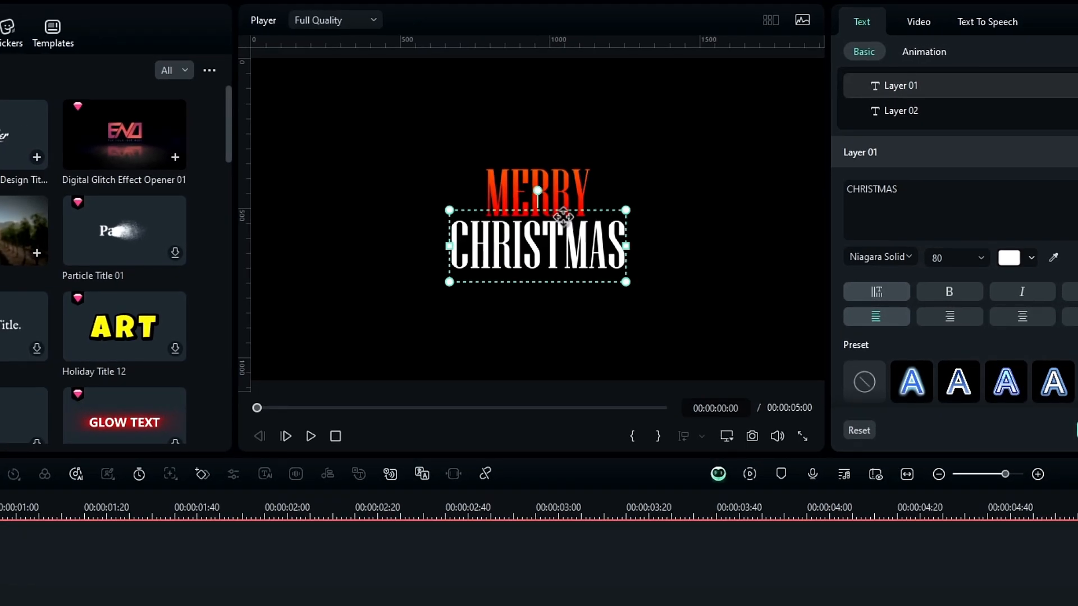
scroll(671, 163, up, 4)
scroll(529, 295, up, 2)
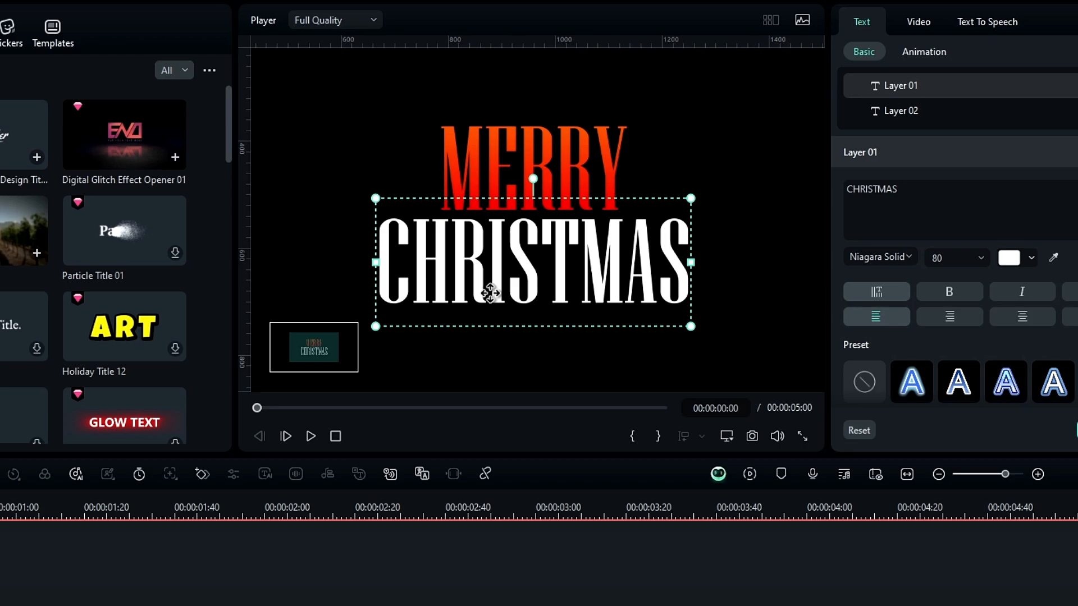
drag(243, 233, 392, 259)
drag(248, 223, 690, 241)
click(698, 295)
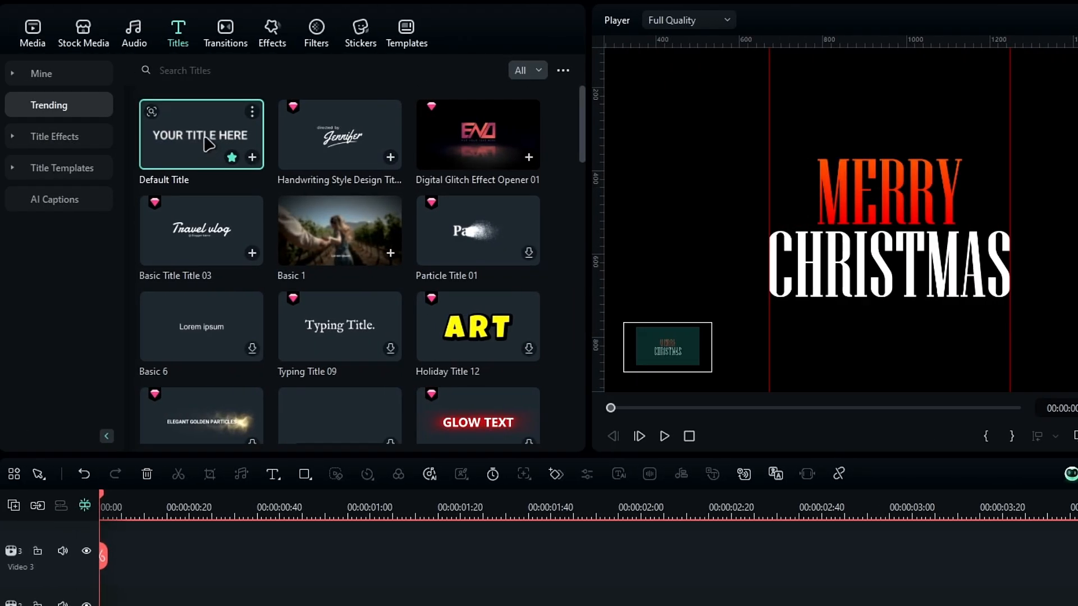
Add a Default Title on the track above the MERRY CHRISTMAS clip, raise it above MERRY, and replace its text with 25 periods
drag(206, 144, 85, 430)
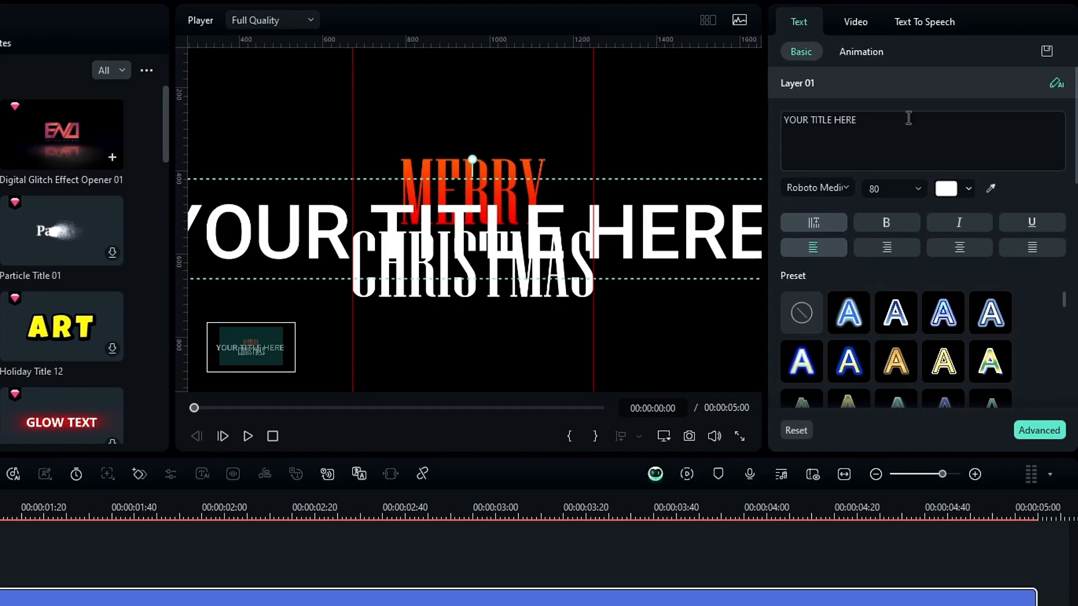
drag(673, 239, 674, 118)
triple_click(820, 127)
text(.)
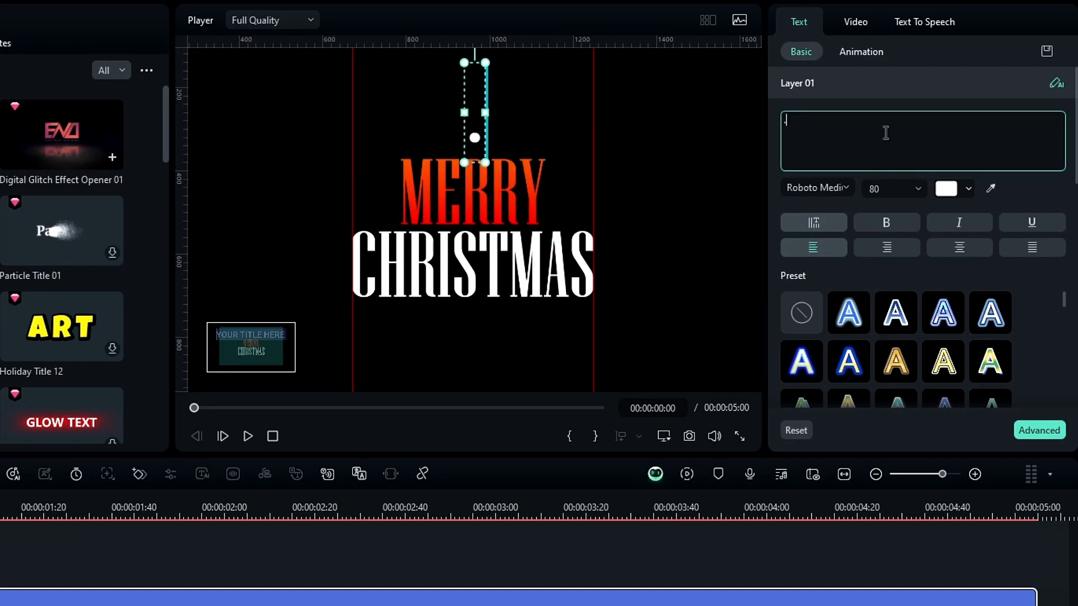
text(........................)
Set the dotted line's font to Arial Black Normal and its size to 14
click(801, 190)
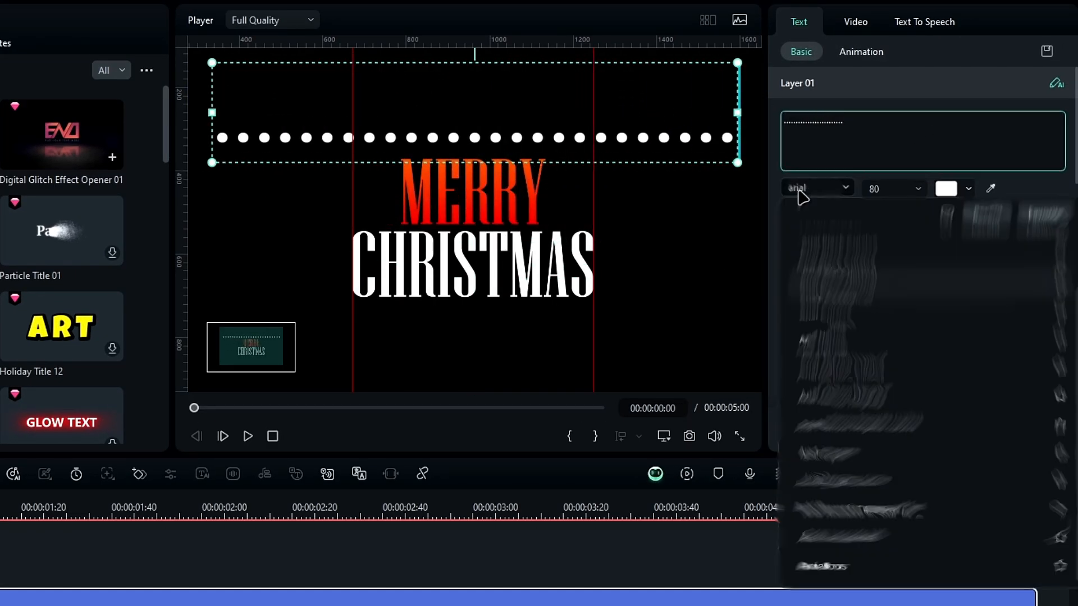
text(arial)
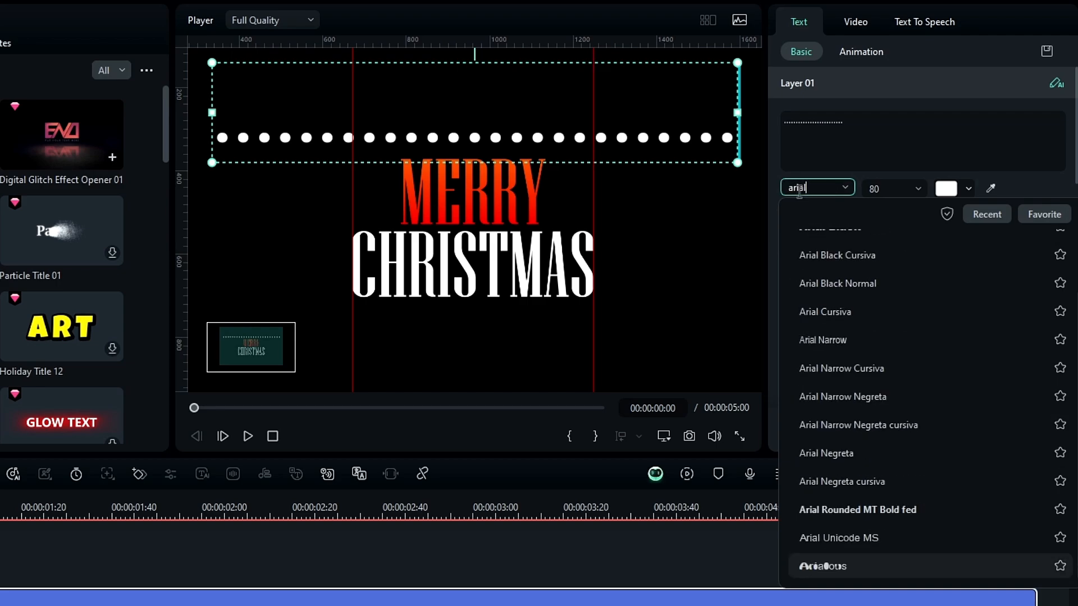
click(885, 284)
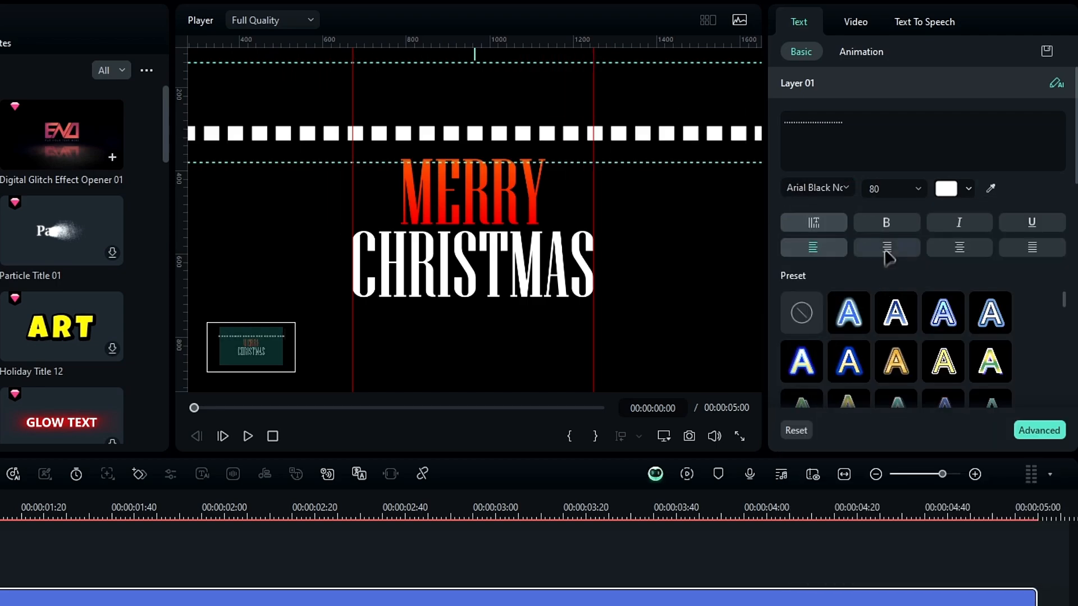
click(893, 190)
text(14)
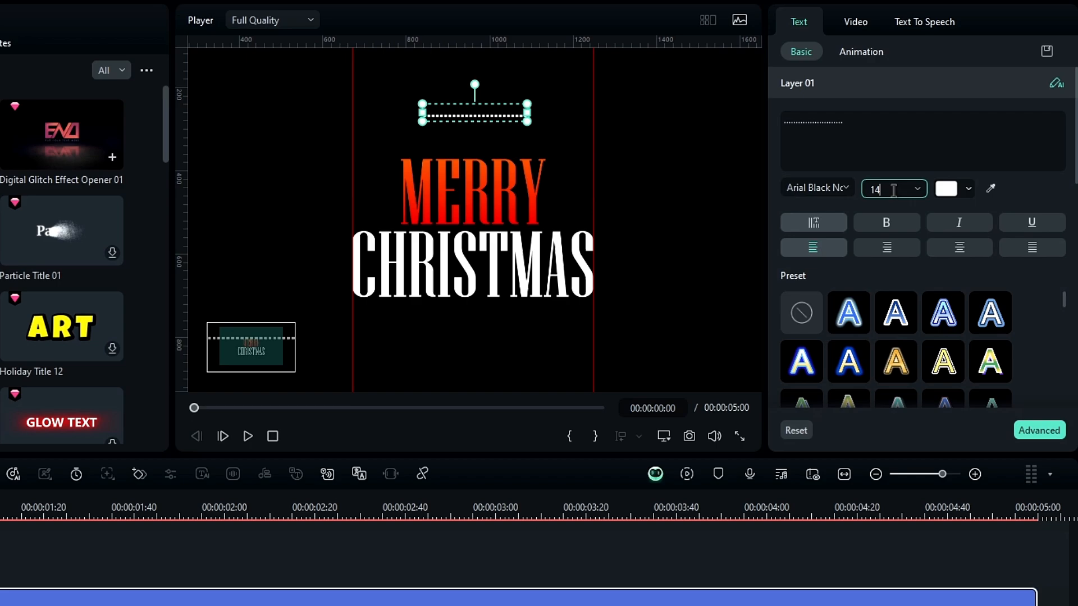
click(911, 146)
Set the dotted line's letter spacing to 5 and position it between the guides just above MERRY
scroll(868, 224, down, 5)
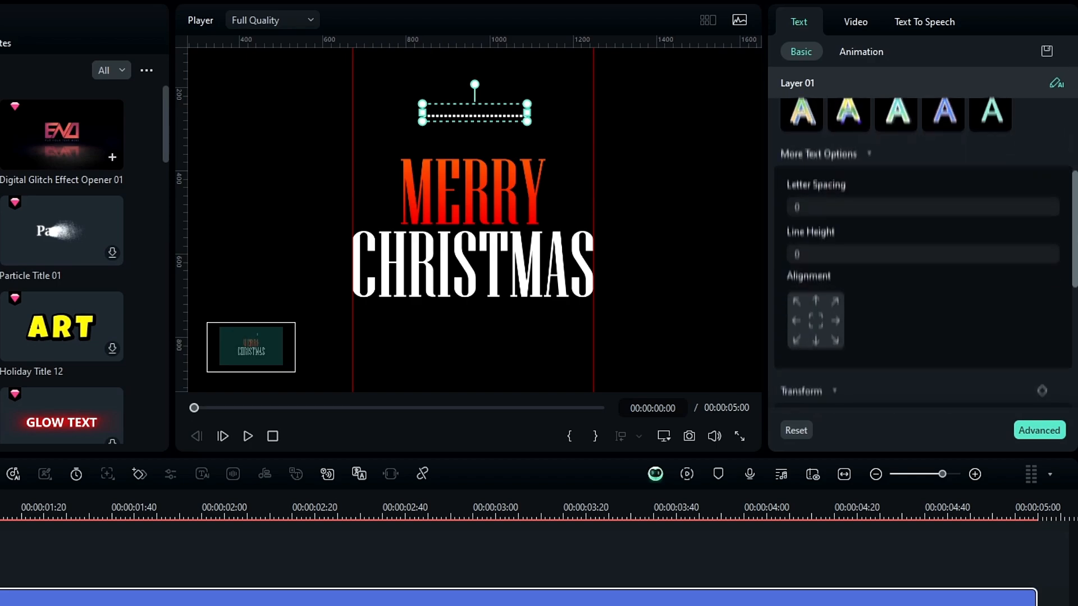
click(868, 209)
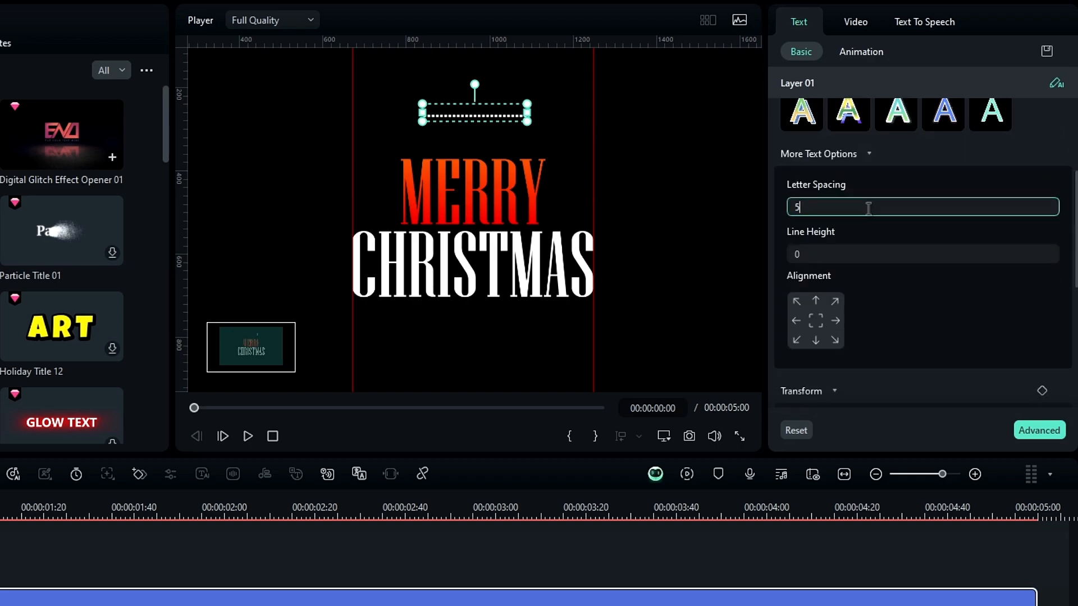
key(Return)
scroll(870, 207, down, 2)
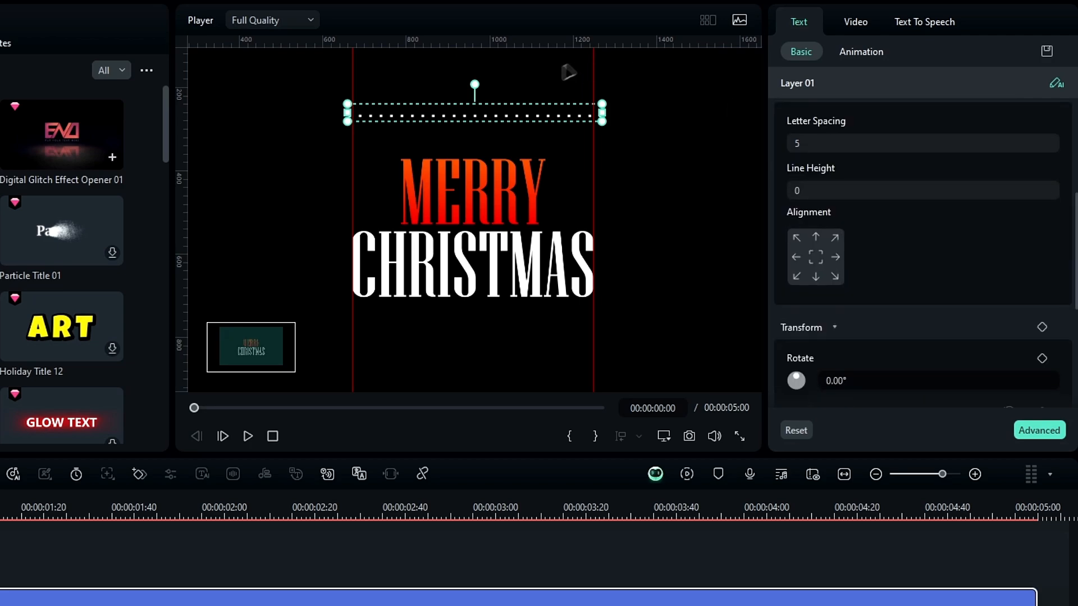
scroll(922, 252, down, 5)
drag(981, 314, 937, 313)
scroll(971, 320, up, 6)
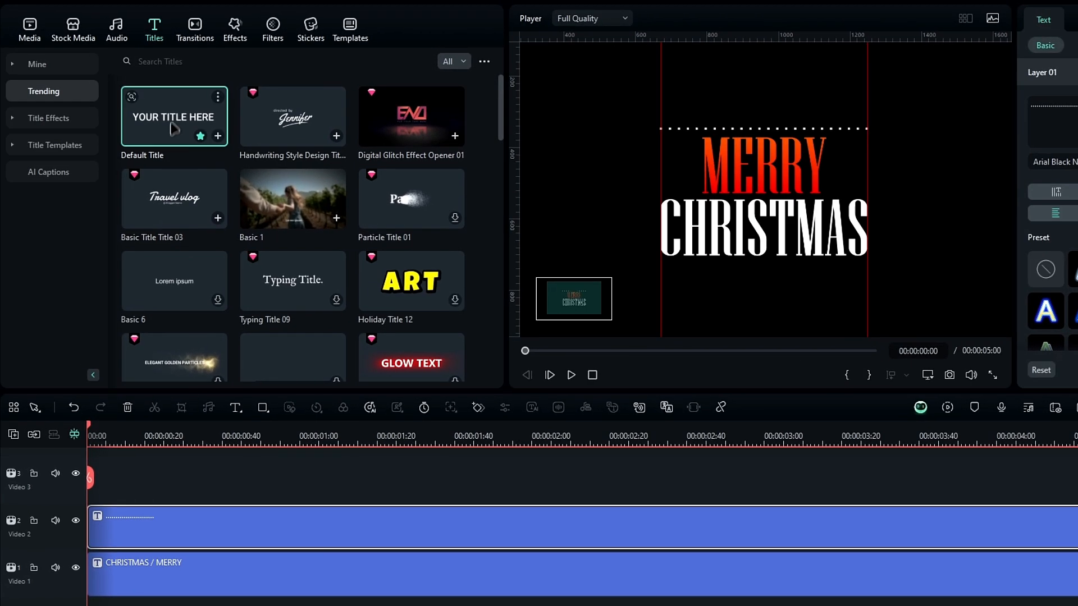
Add another Default Title above the dotted-line clip, raise it above the dots, and change its text to "WISH YOU A VERY"
drag(110, 115, 70, 462)
drag(134, 425, 129, 387)
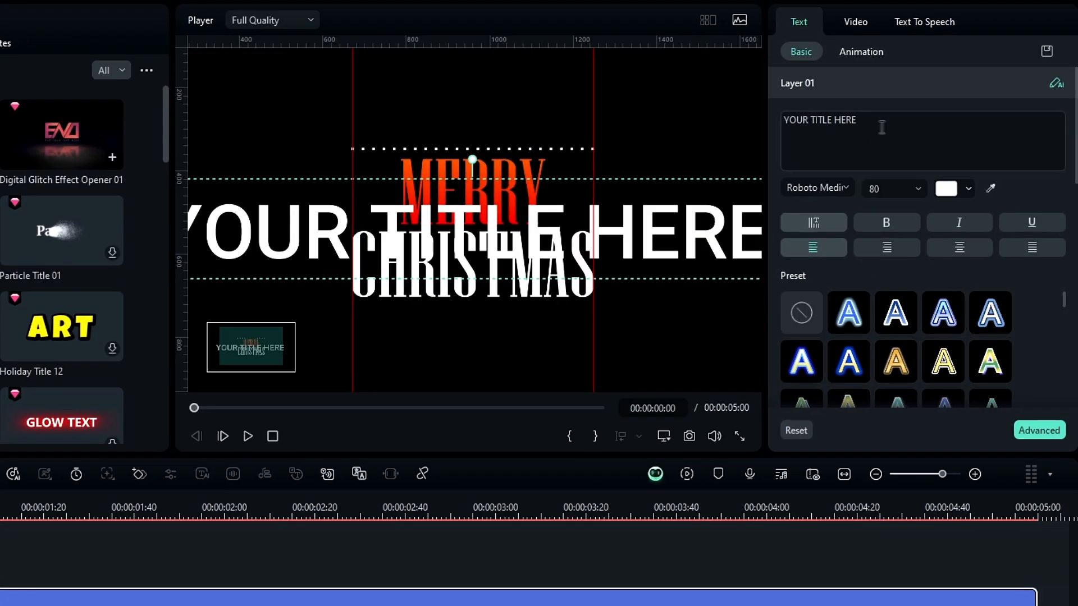
drag(639, 242, 653, 115)
triple_click(896, 129)
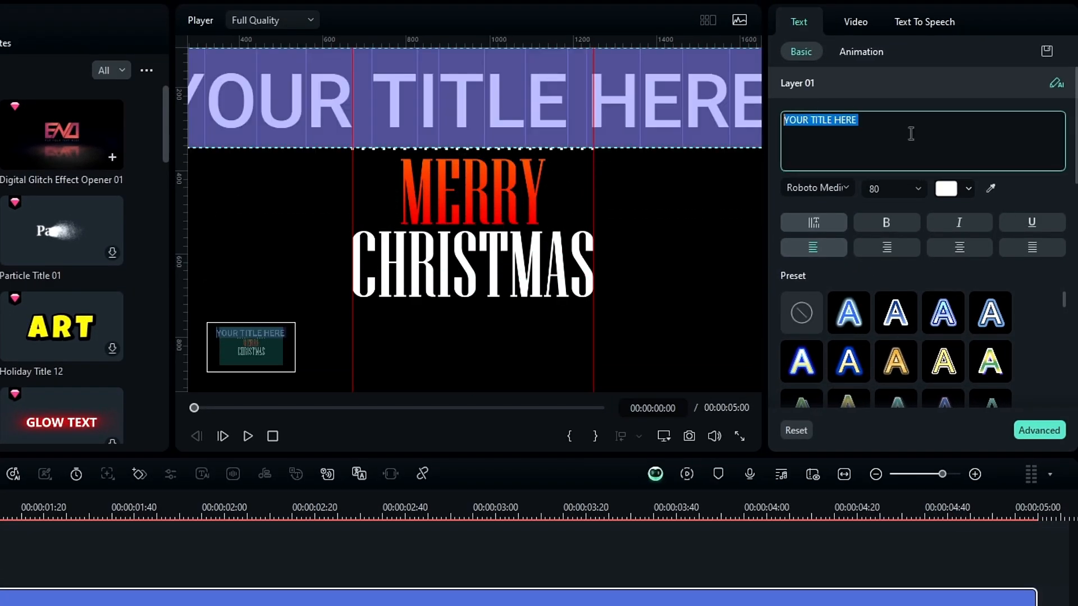
text(WISH YOU A)
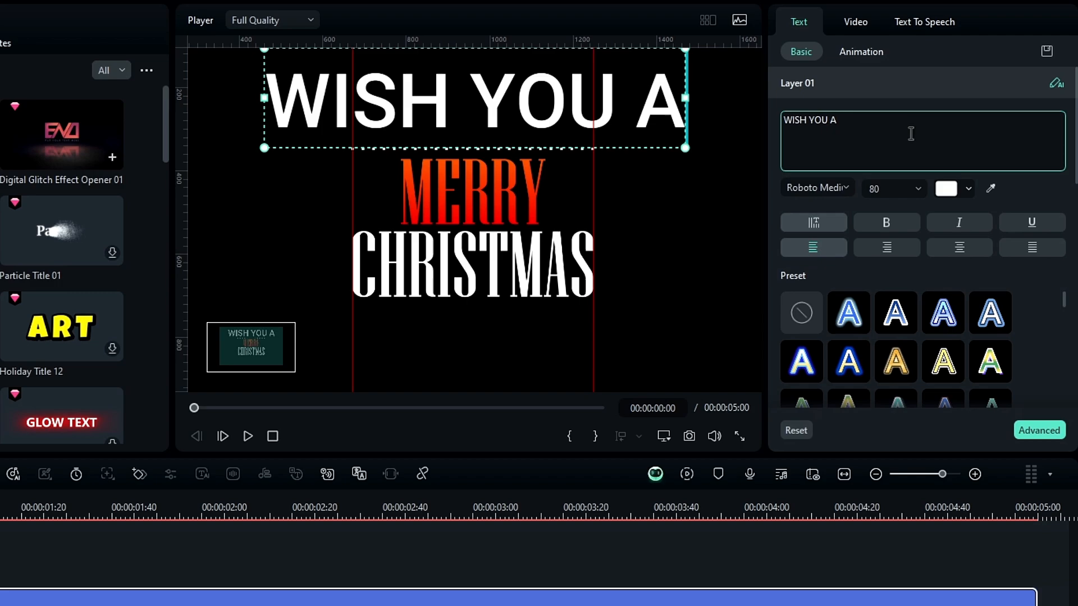
text( VERY)
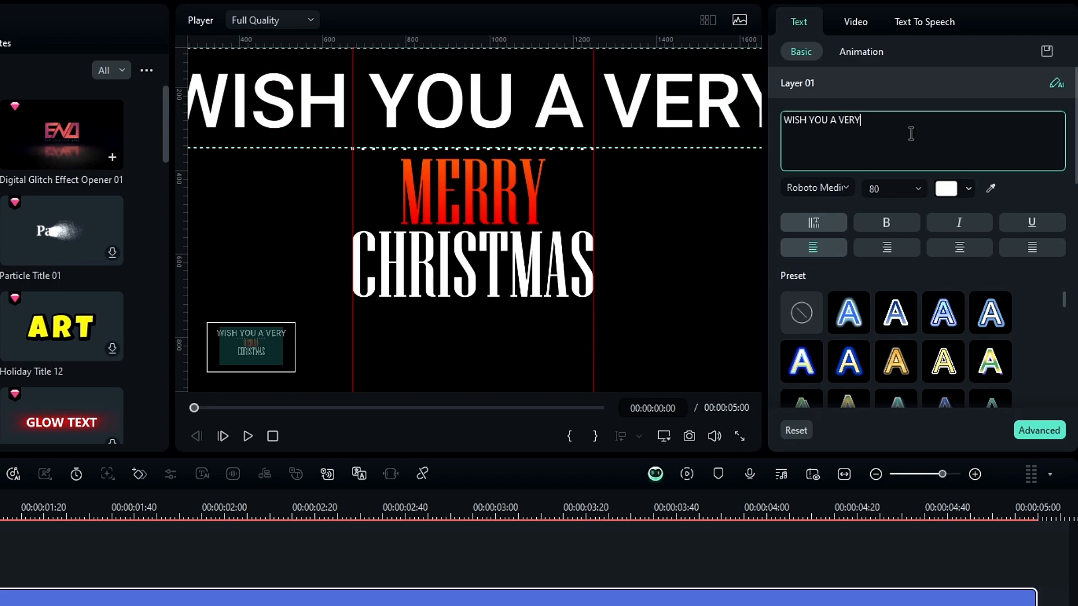
Set the WISH YOU A VERY line's font size to 19 and widen its letter spacing to nearly span the guides
click(822, 188)
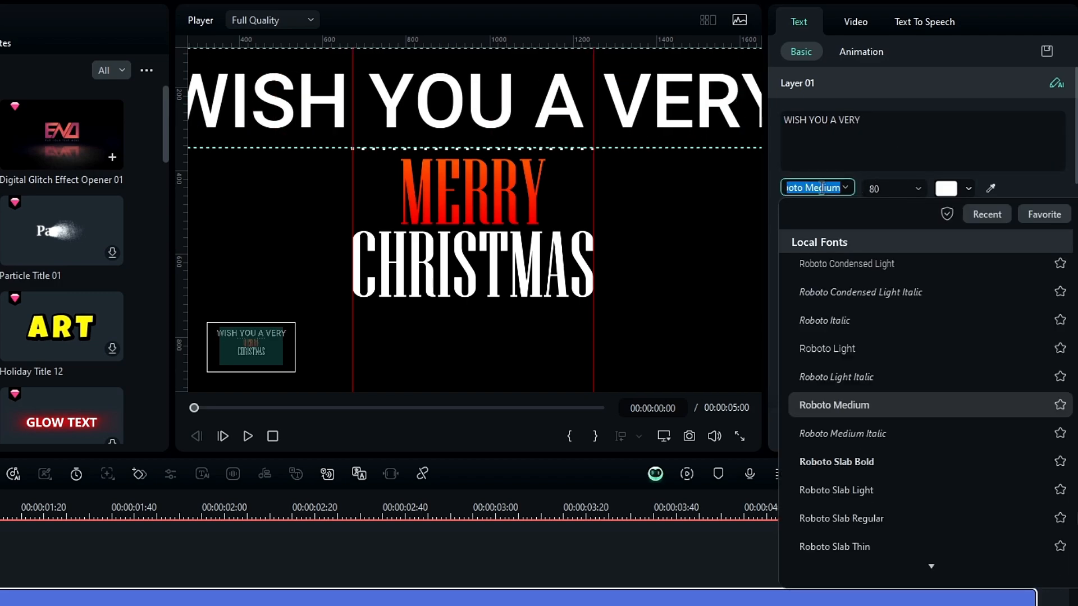
click(871, 190)
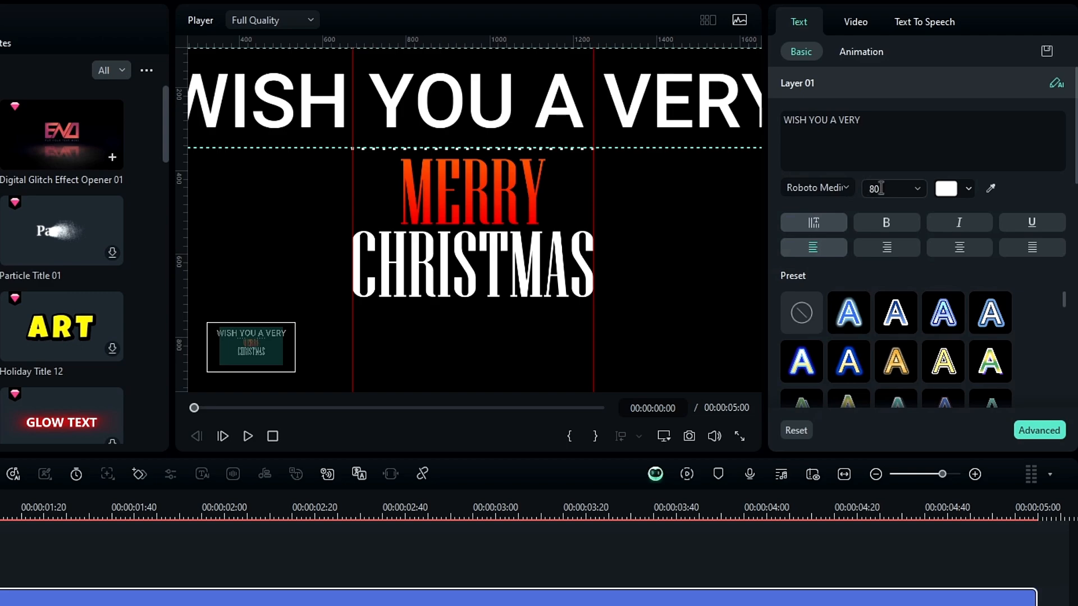
double_click(880, 189)
text(19)
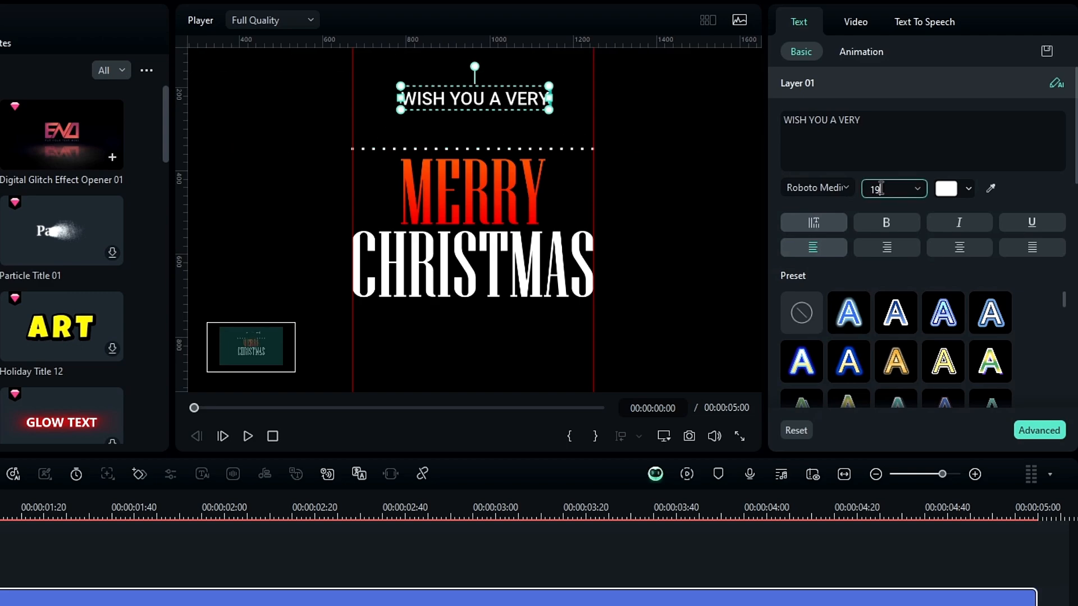
scroll(920, 252, down, 5)
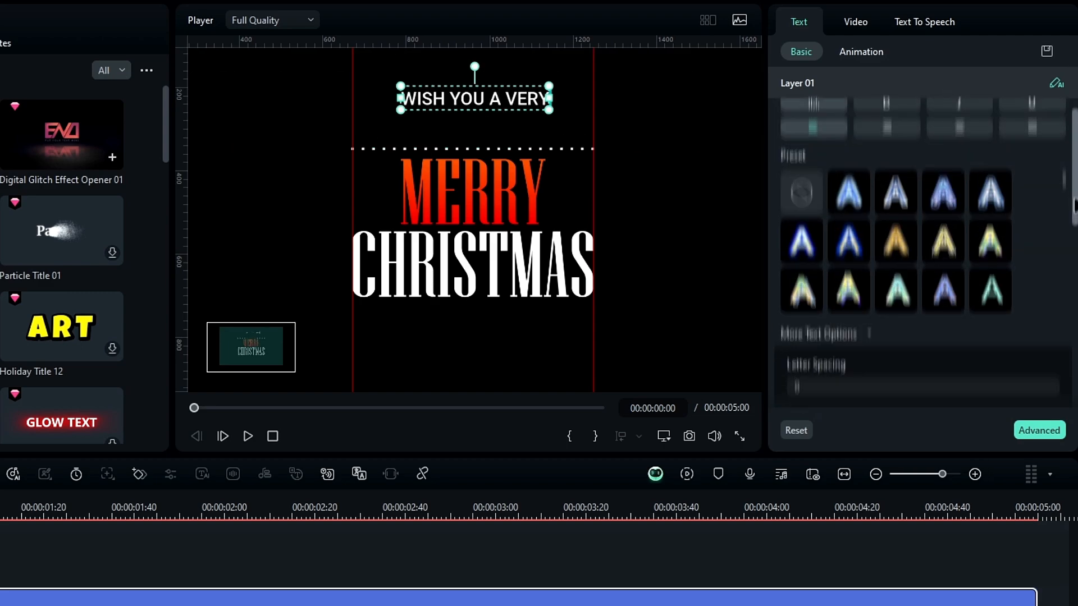
double_click(877, 221)
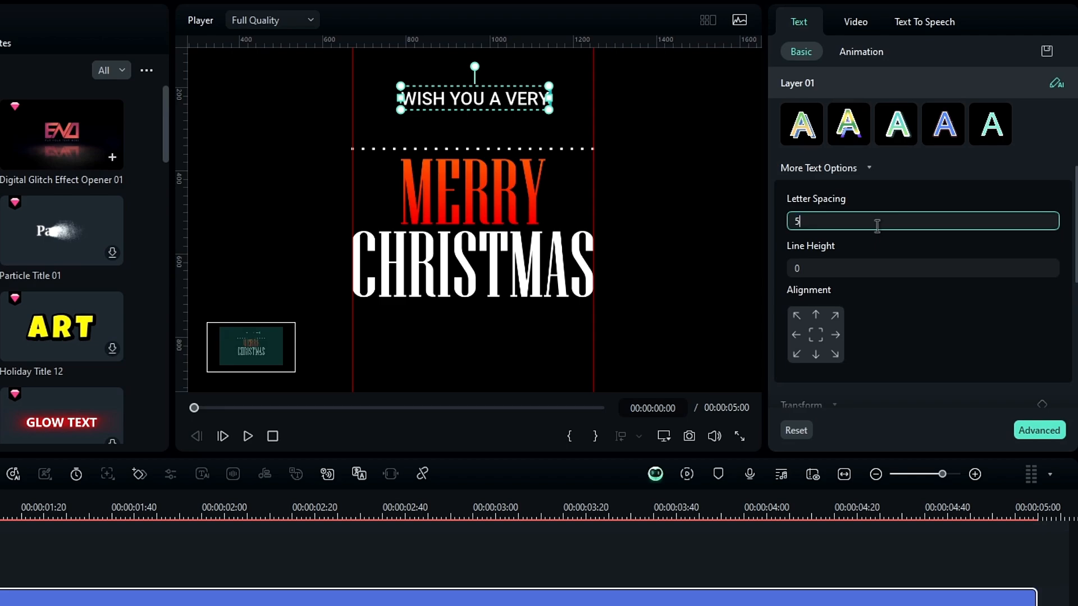
key(Return)
Position WISH YOU A VERY just above the dotted line, with its X position set to 0
drag(1072, 215, 1072, 299)
drag(1006, 314, 958, 321)
click(819, 322)
text(0)
key(Return)
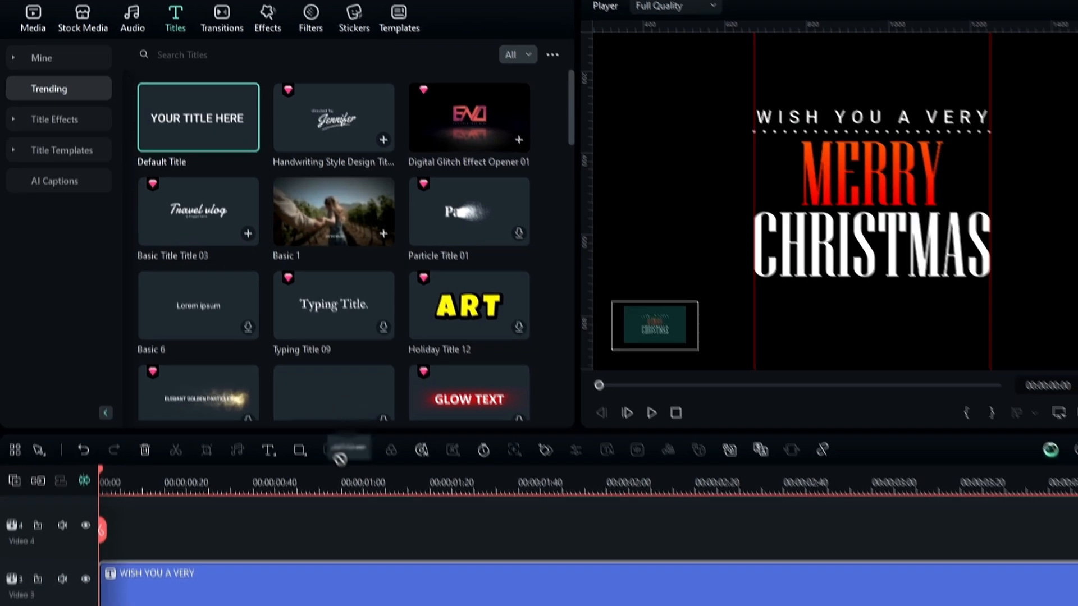
Add another Default Title on the track above the WISH YOU A VERY clip and replace its text with a row of forward slashes
drag(340, 459, 102, 533)
double_click(573, 549)
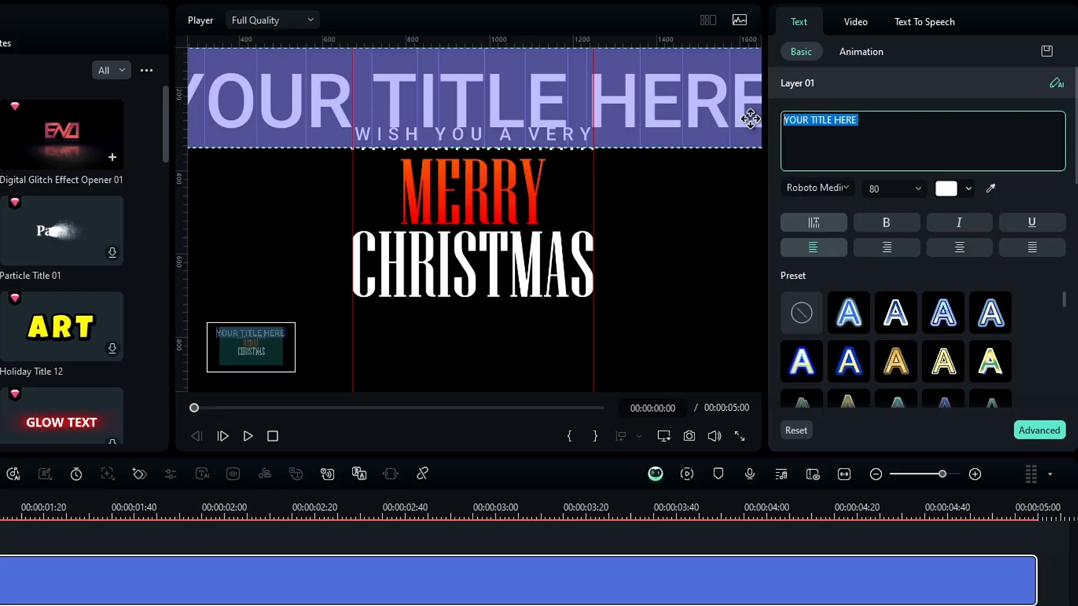
text(//////////////////)
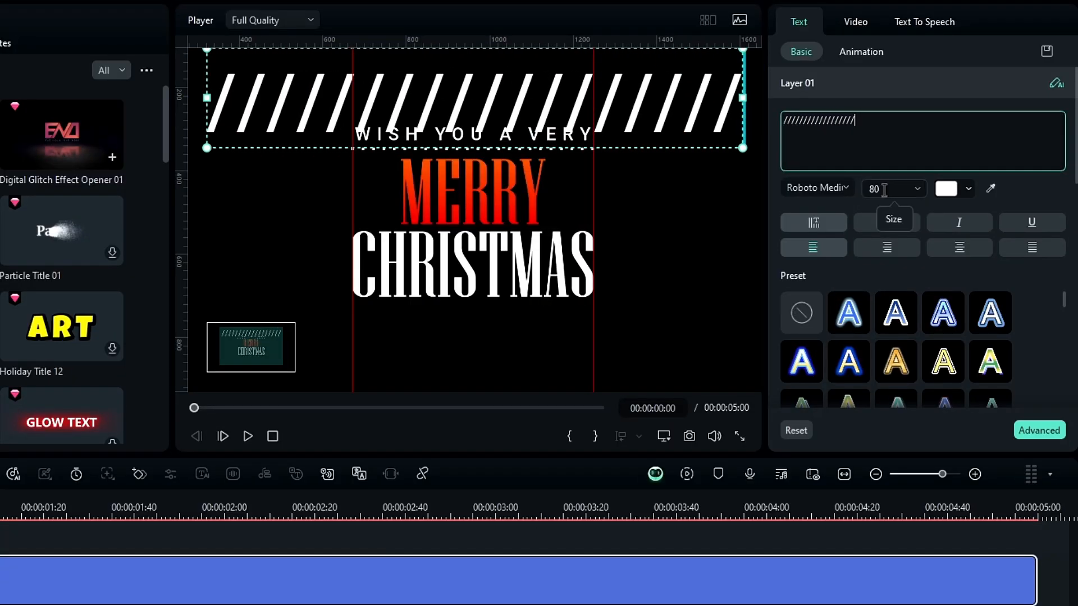
Make the slash row bold, with font size 21 and letter spacing -2
click(884, 189)
text(21)
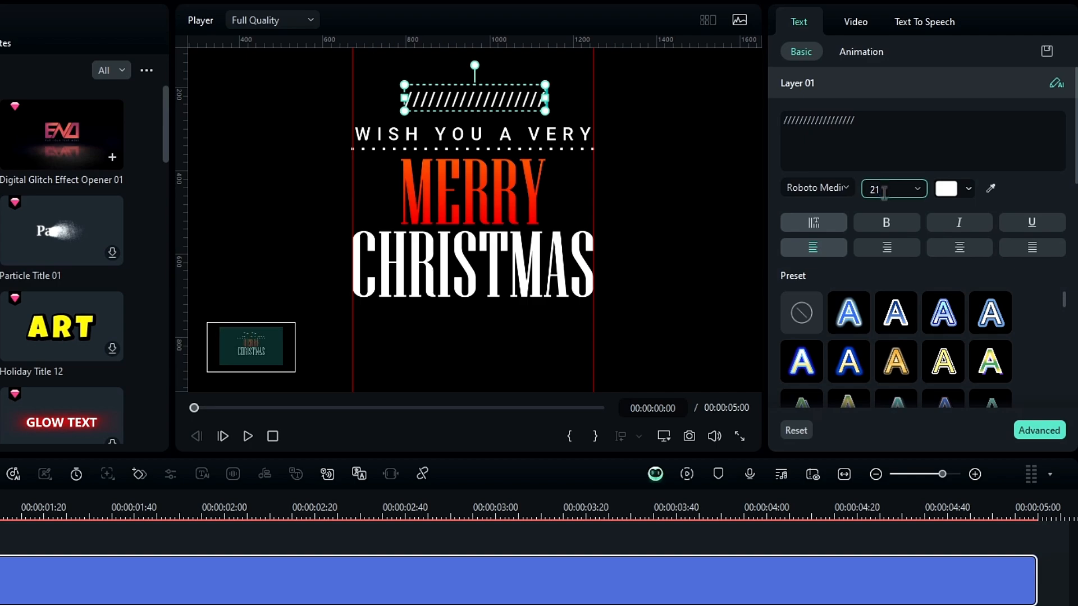
click(887, 224)
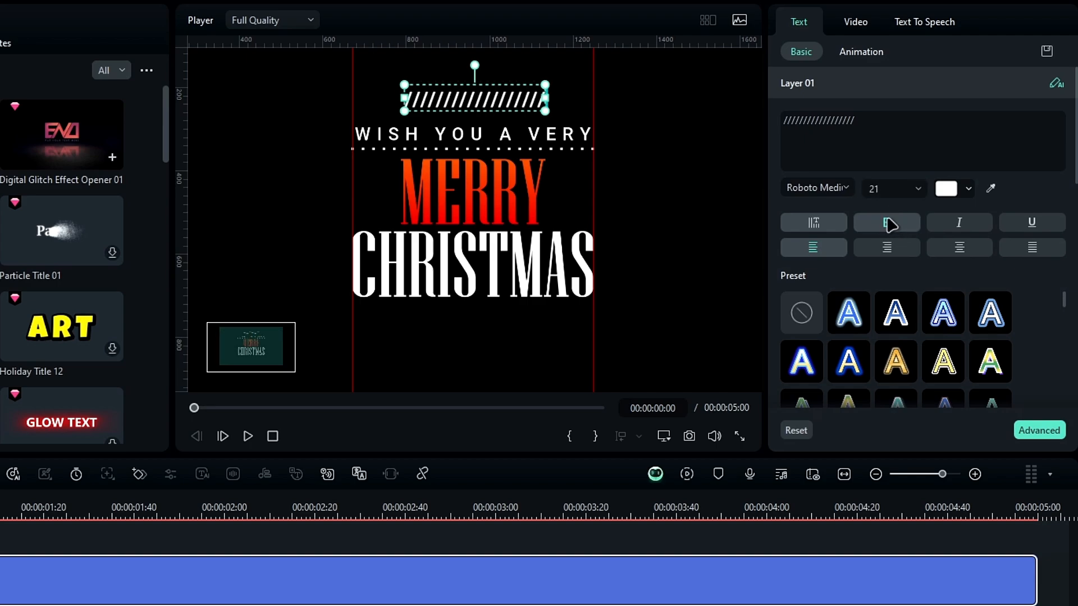
scroll(898, 252, down, 10)
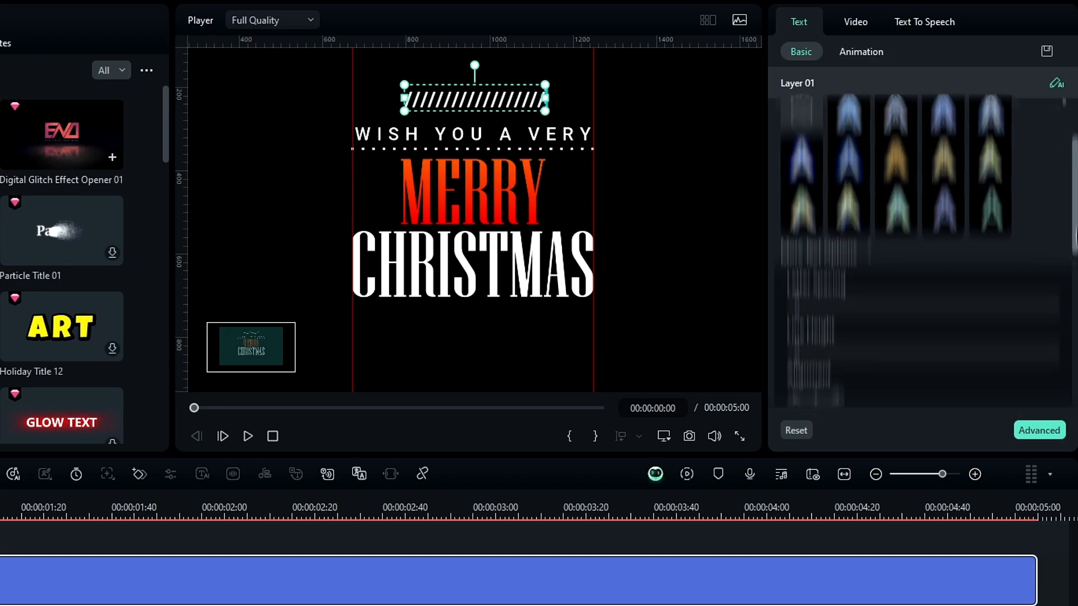
scroll(878, 336, up, 5)
click(877, 337)
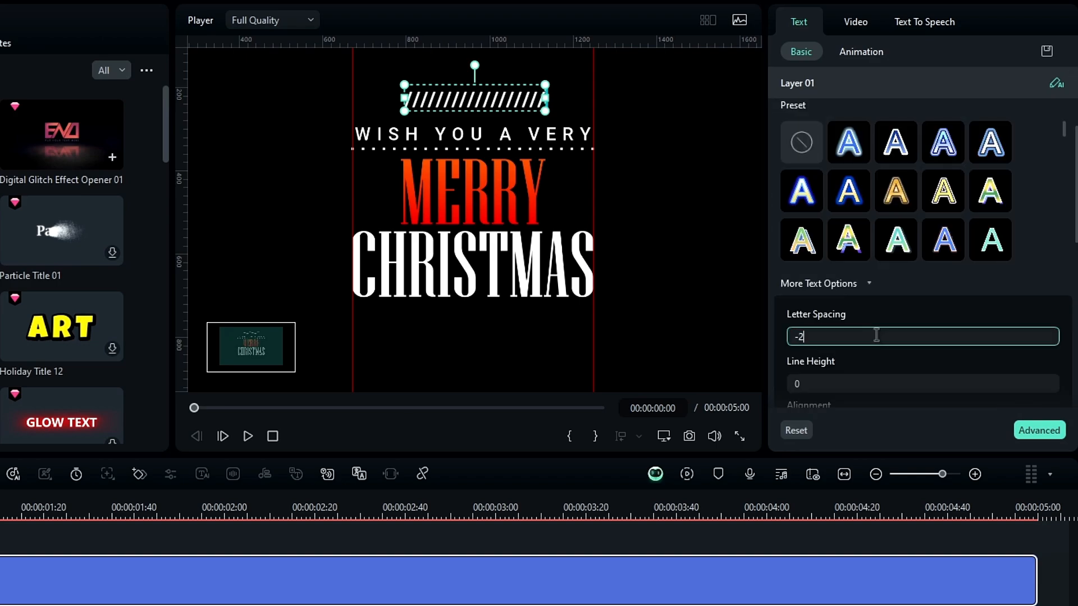
text(-2)
key(Return)
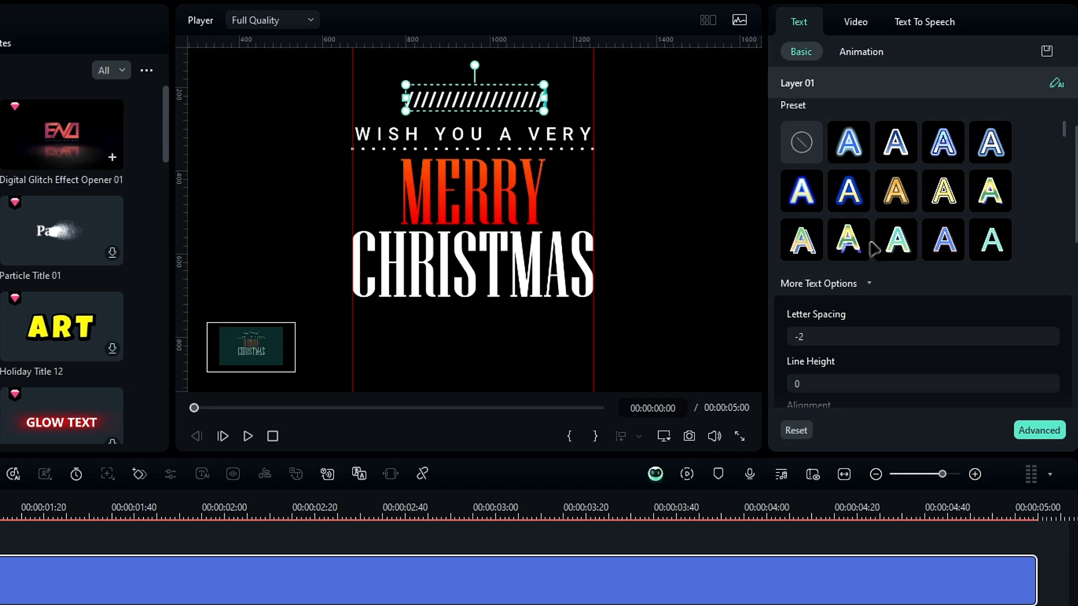
Unlink the slash row's scale proportions, set its vertical scale to 55%, and move it to Y position 103 px
click(862, 21)
scroll(880, 101, up, 1)
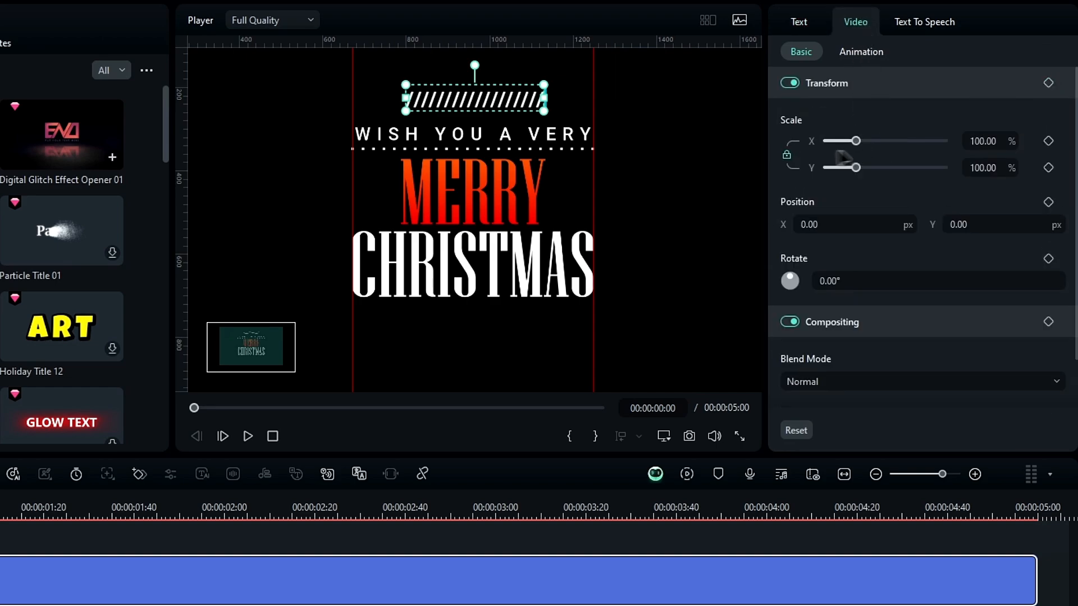
click(982, 167)
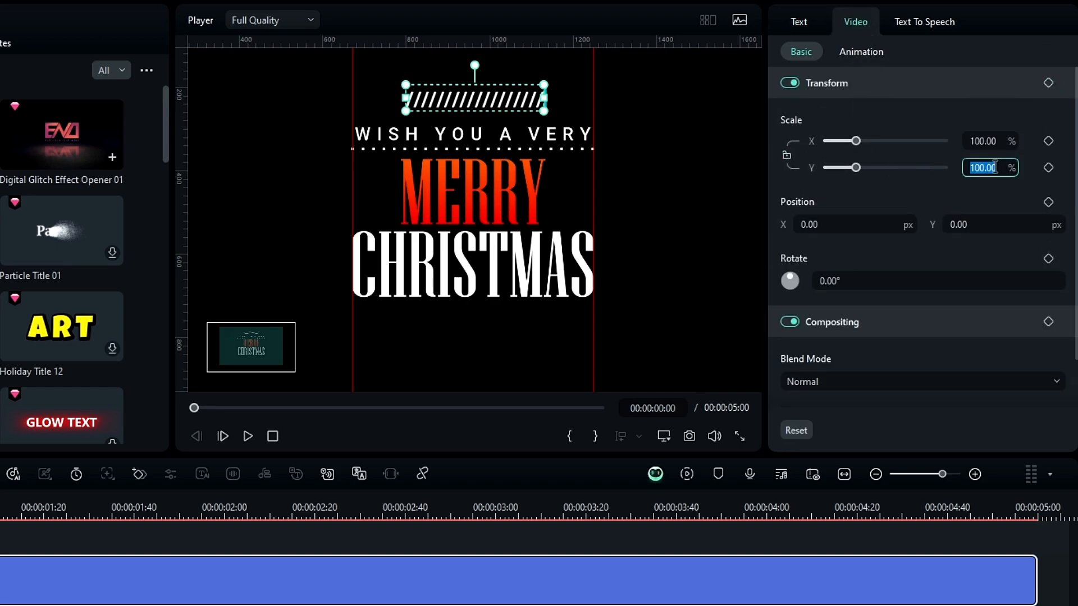
text(55)
key(Return)
drag(974, 224, 1031, 224)
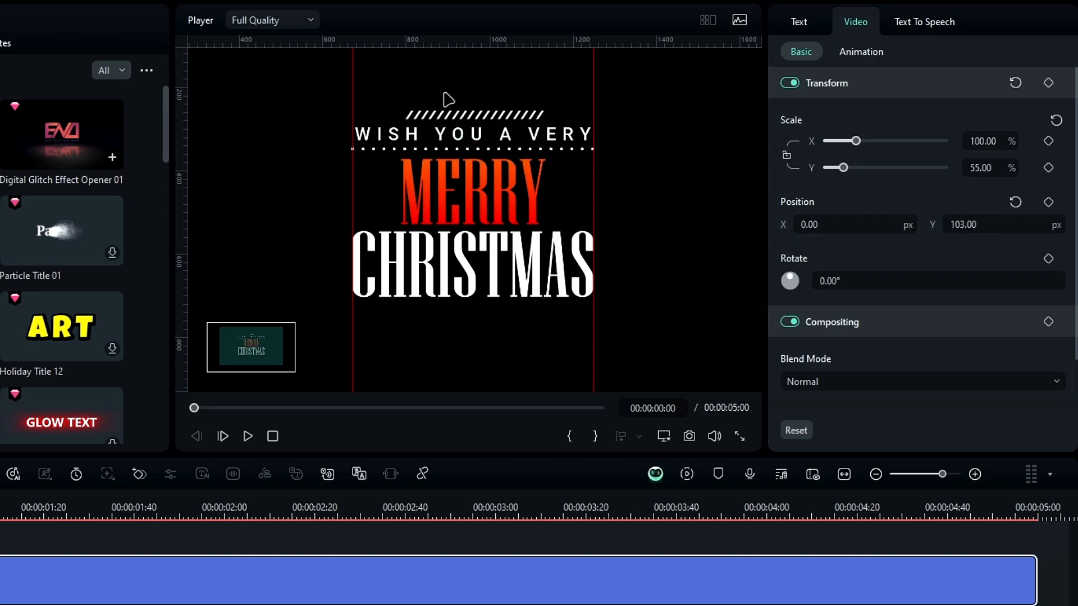
Add more forward slashes to the slash row until it spans the full width between the guides
click(803, 13)
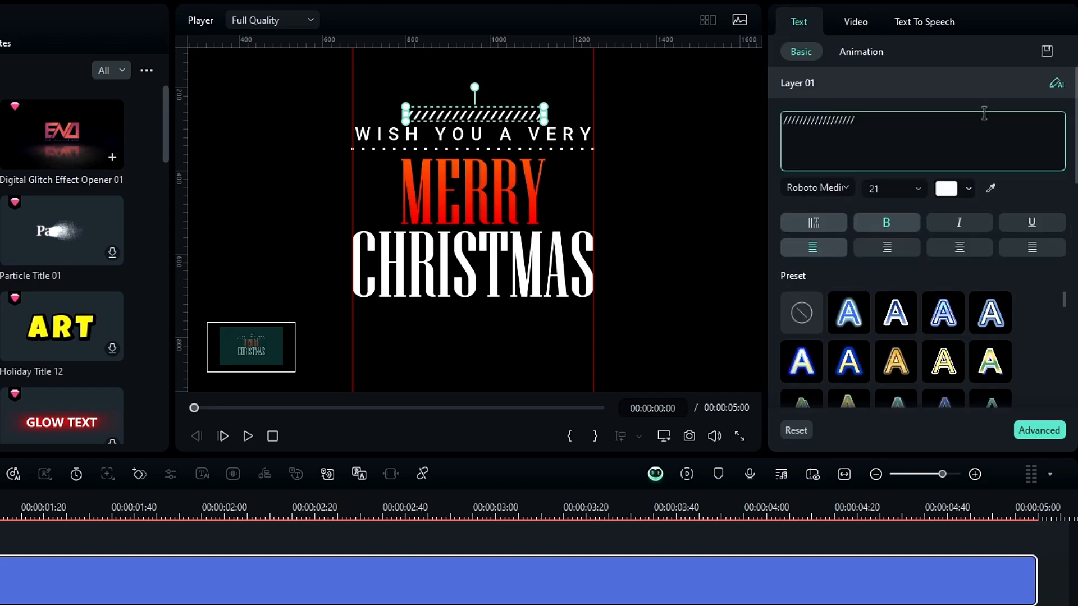
text(//////////////)
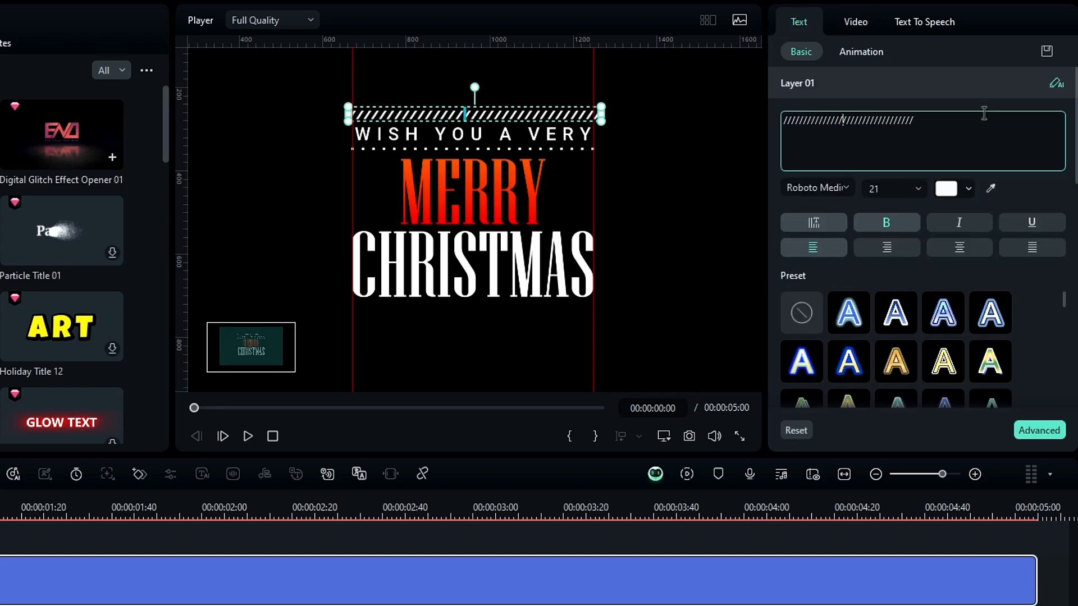
click(644, 100)
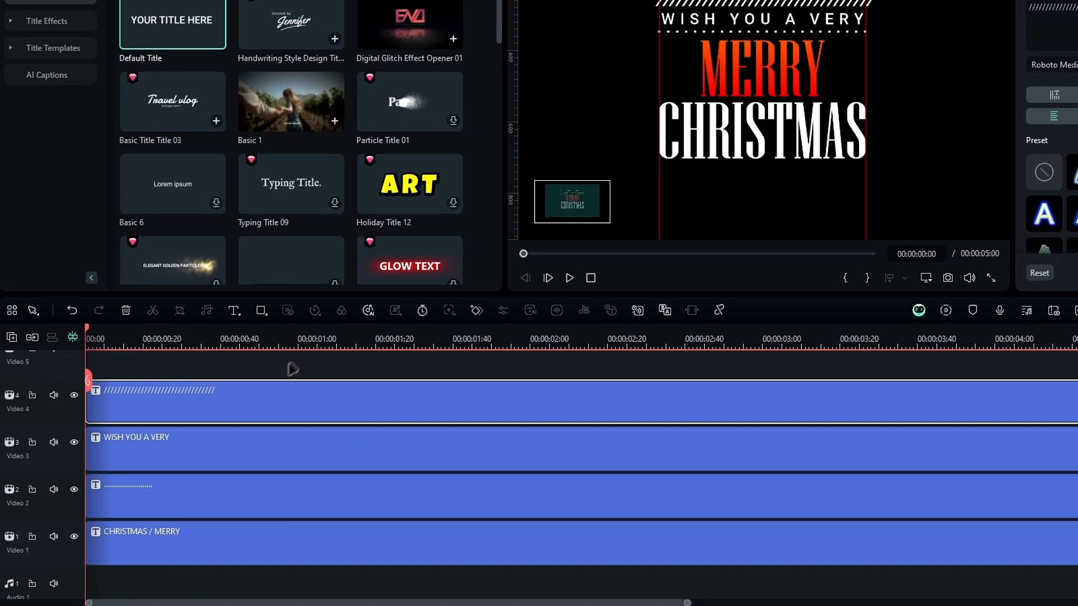
Duplicate the slash, WISH YOU A VERY and dotted-line clips onto the tracks above and colour-mark the copies gold
drag(290, 365, 355, 484)
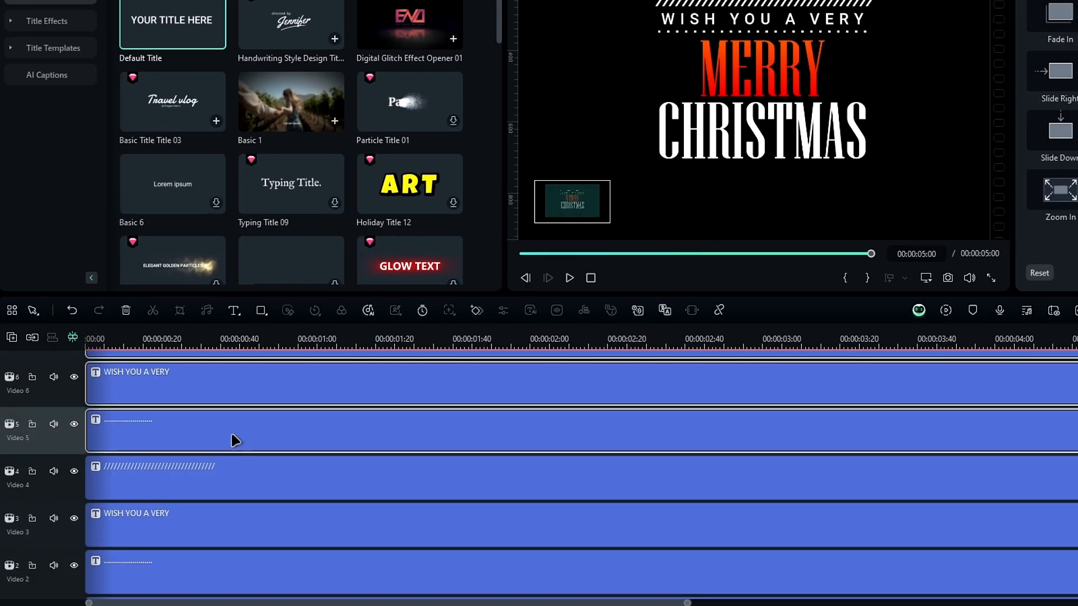
right_click(234, 439)
click(308, 457)
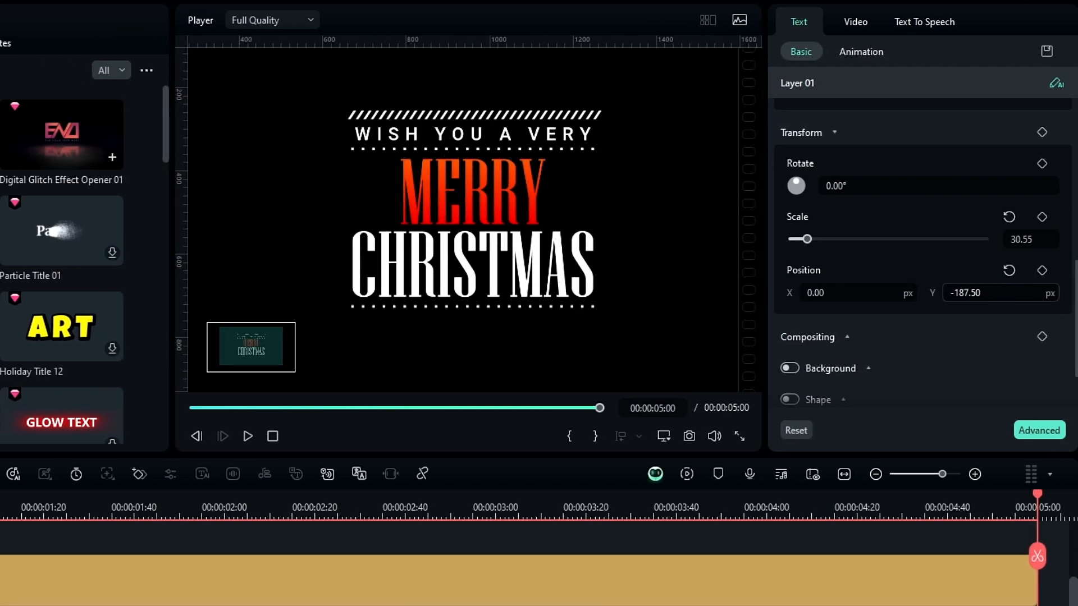
Move the copied dotted line, WISH YOU A VERY and slash row below CHRISTMAS, mirroring the order of the upper lines
drag(965, 293, 959, 292)
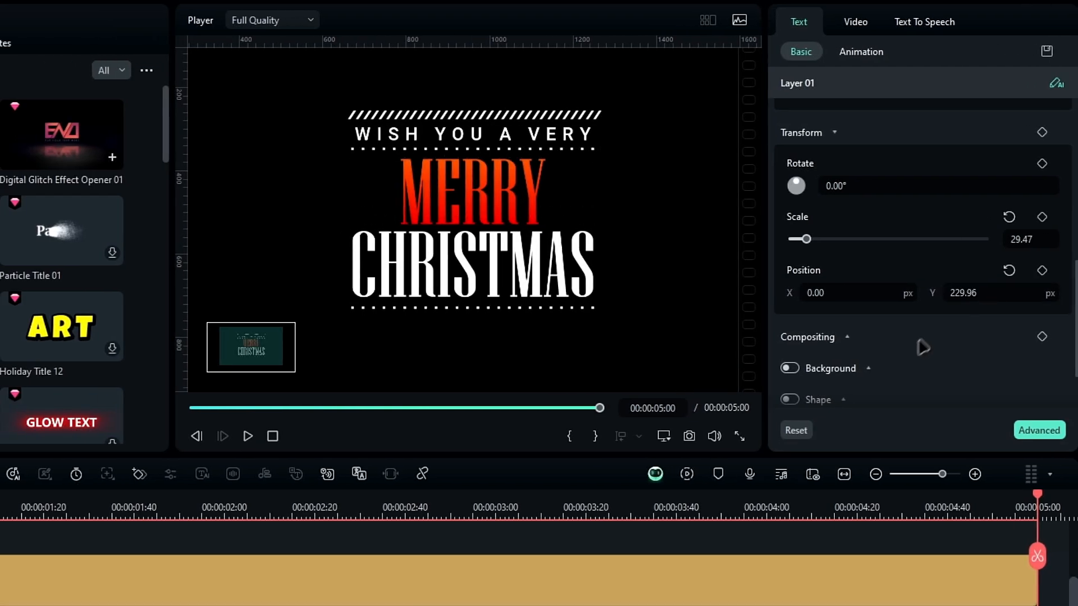
drag(967, 293, 839, 293)
click(817, 586)
drag(1011, 291, 960, 298)
click(795, 604)
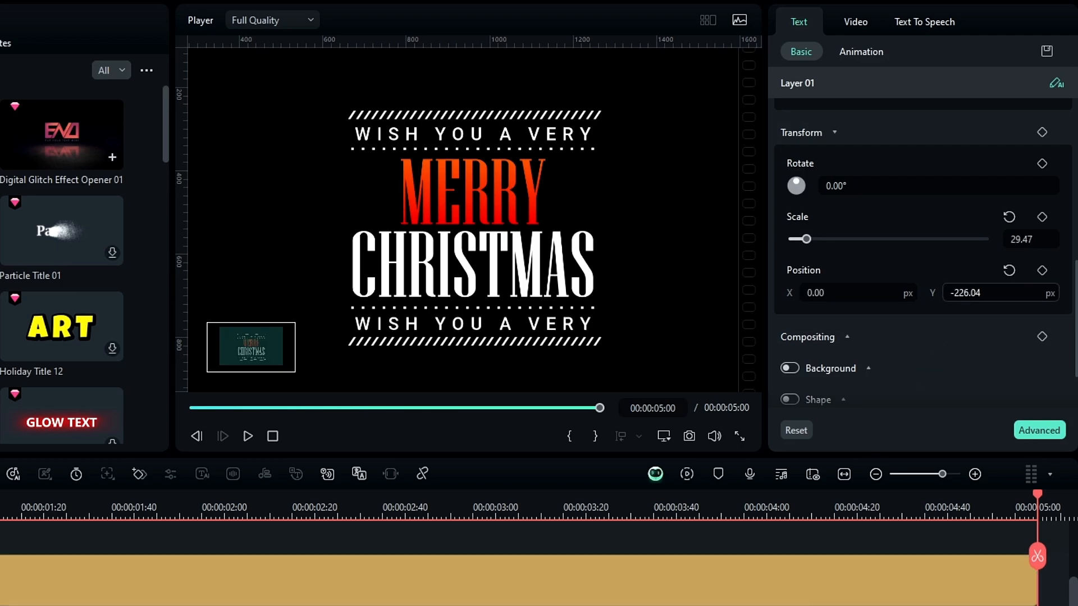
Fine-tune the vertical positions of the lower WISH YOU A VERY and slash row, placing the slash row at Y -673.04 px
click(961, 294)
click(777, 594)
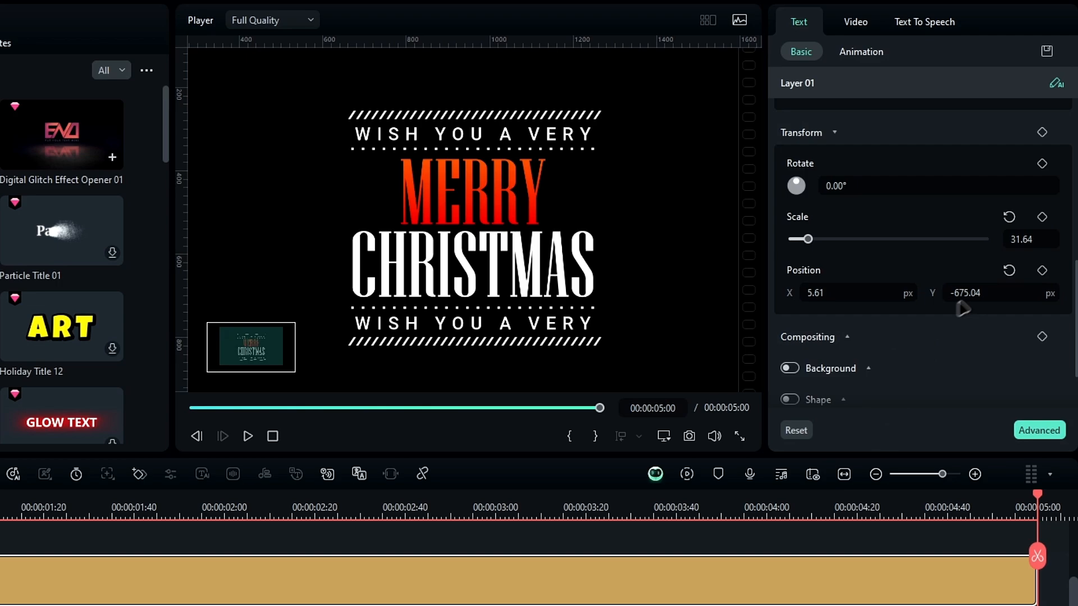
click(967, 292)
scroll(968, 291, up, 2)
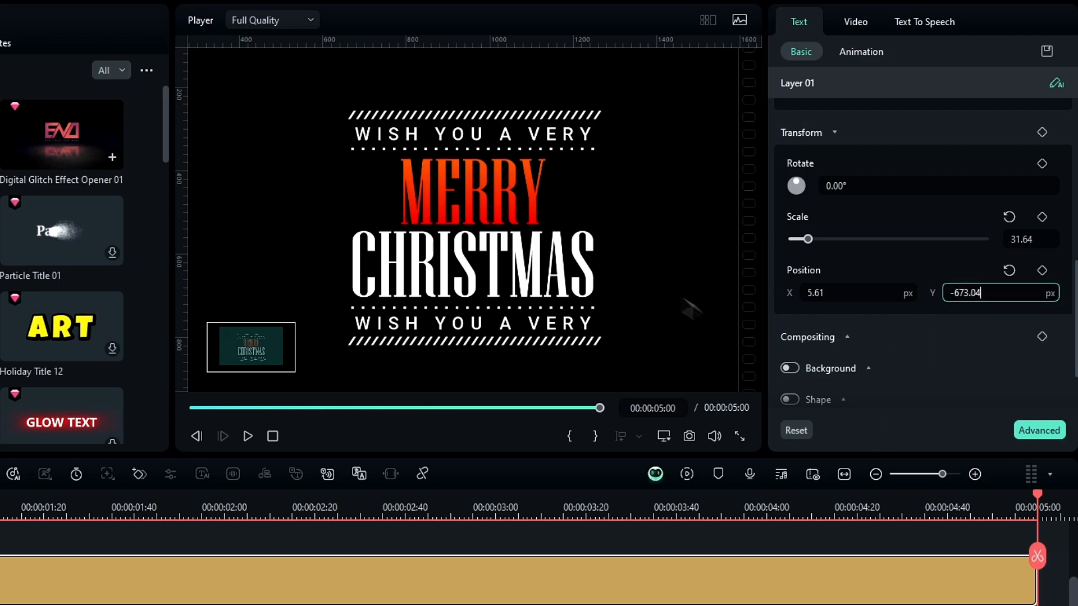
click(691, 308)
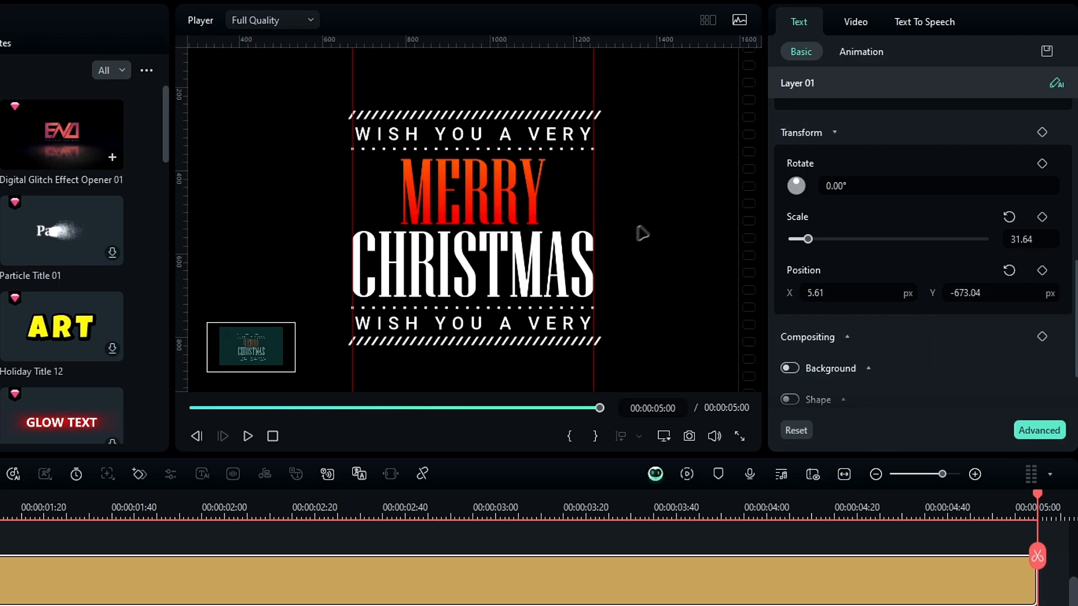
Place Image from the project media at the start of the Video 8 track and move the playhead to 00:00:02:09
click(588, 230)
click(631, 189)
scroll(631, 190, down, 3)
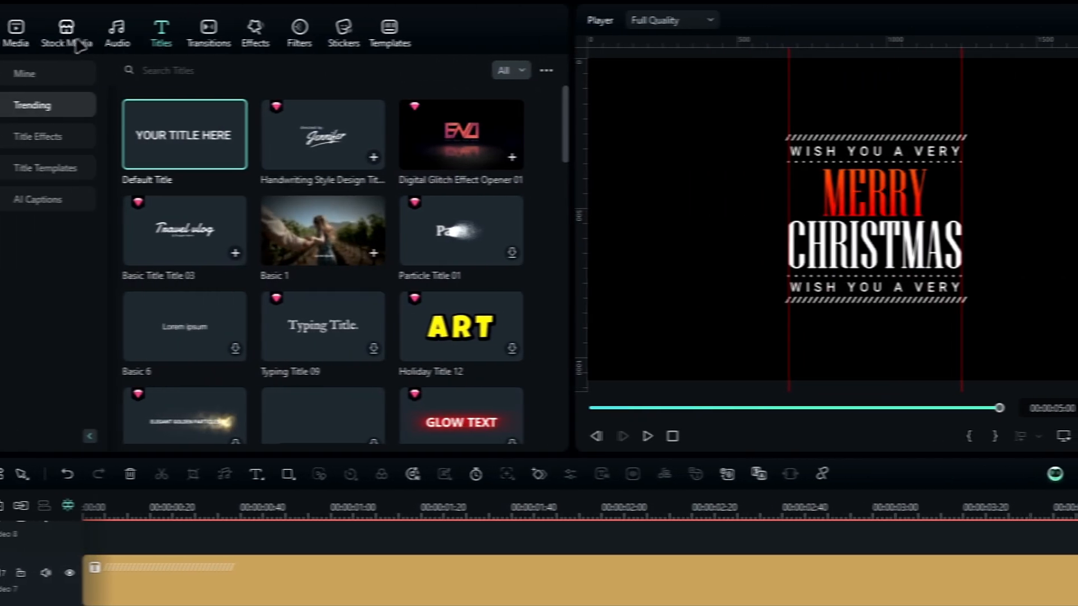
click(24, 37)
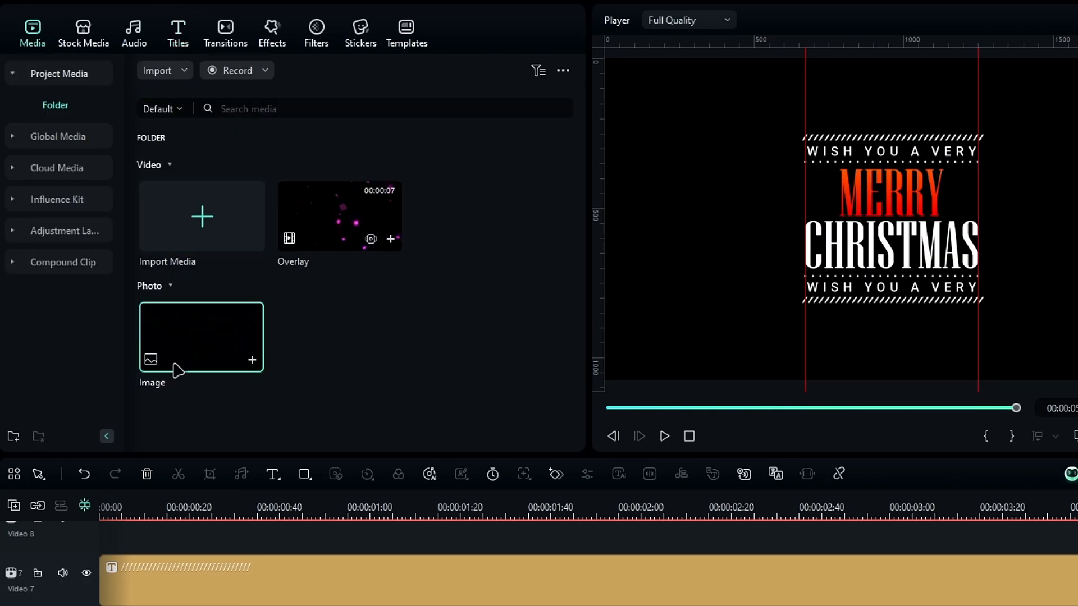
drag(175, 368, 103, 533)
click(567, 508)
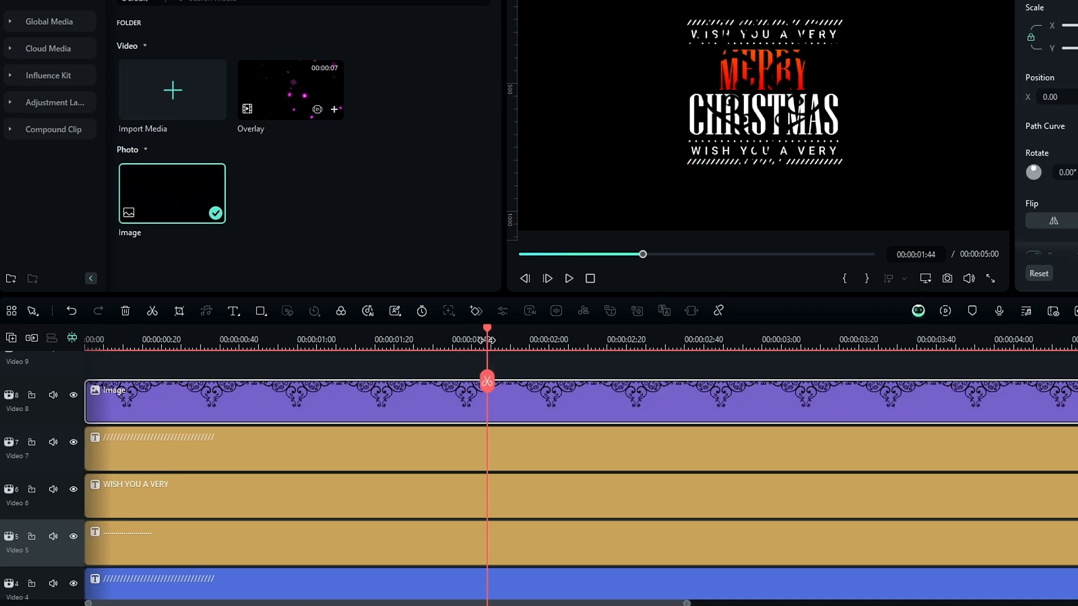
drag(487, 340, 584, 340)
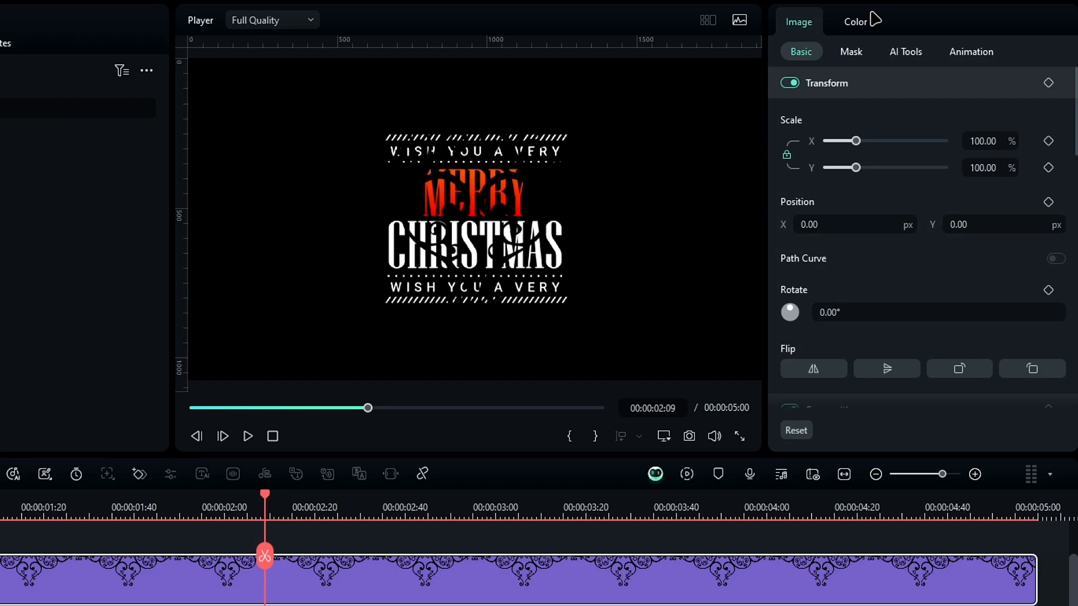
Turn the black ornament image white by raising the black point of its luma curve to the maximum
click(1077, 0)
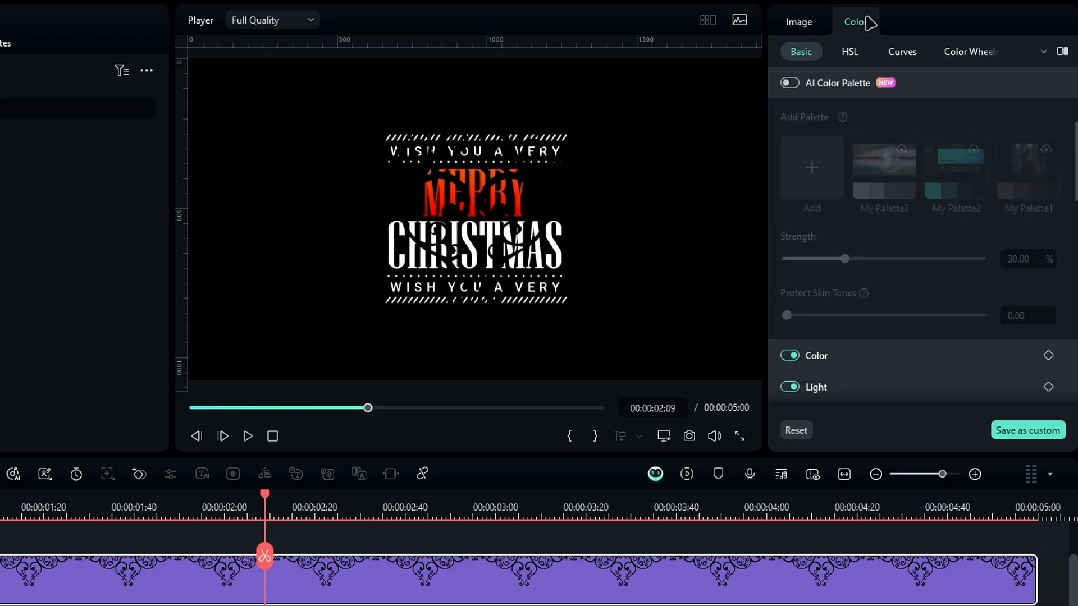
click(893, 55)
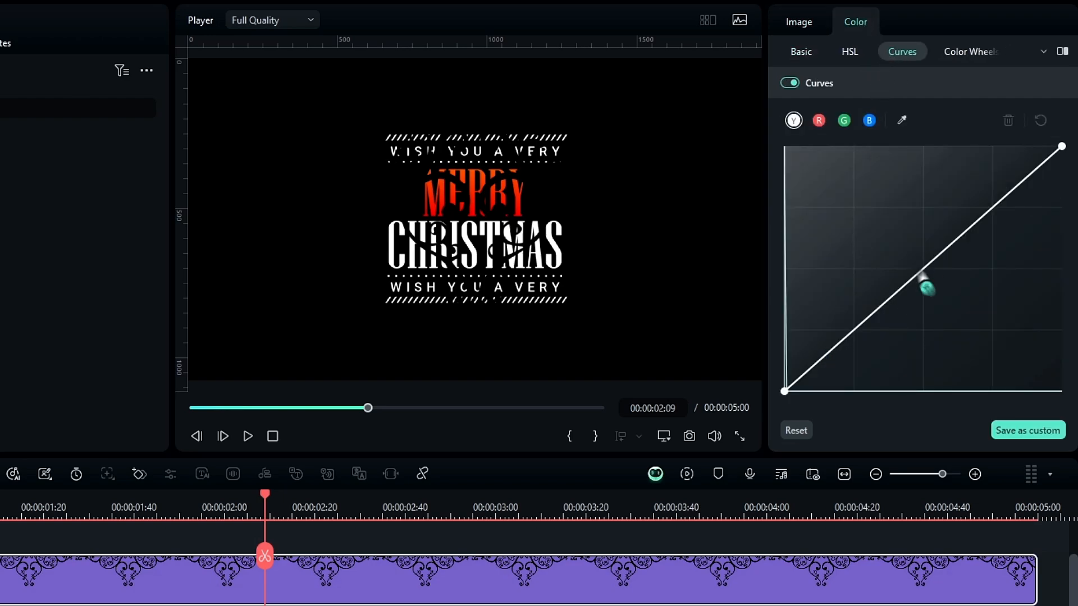
drag(926, 287, 750, 106)
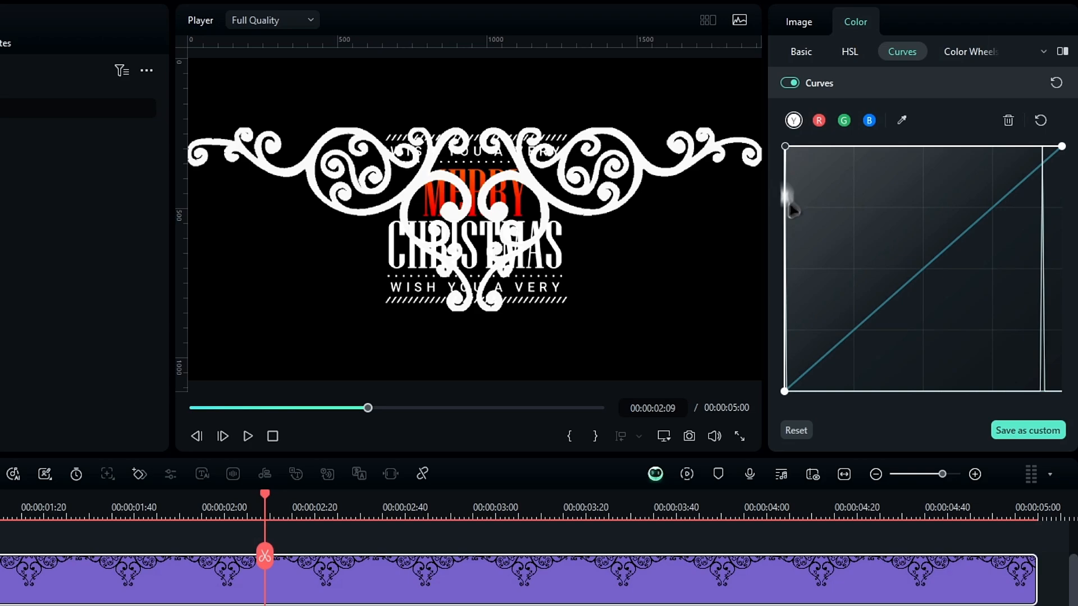
Flip the ornament image vertically and scale it uniformly to 30%
click(795, 23)
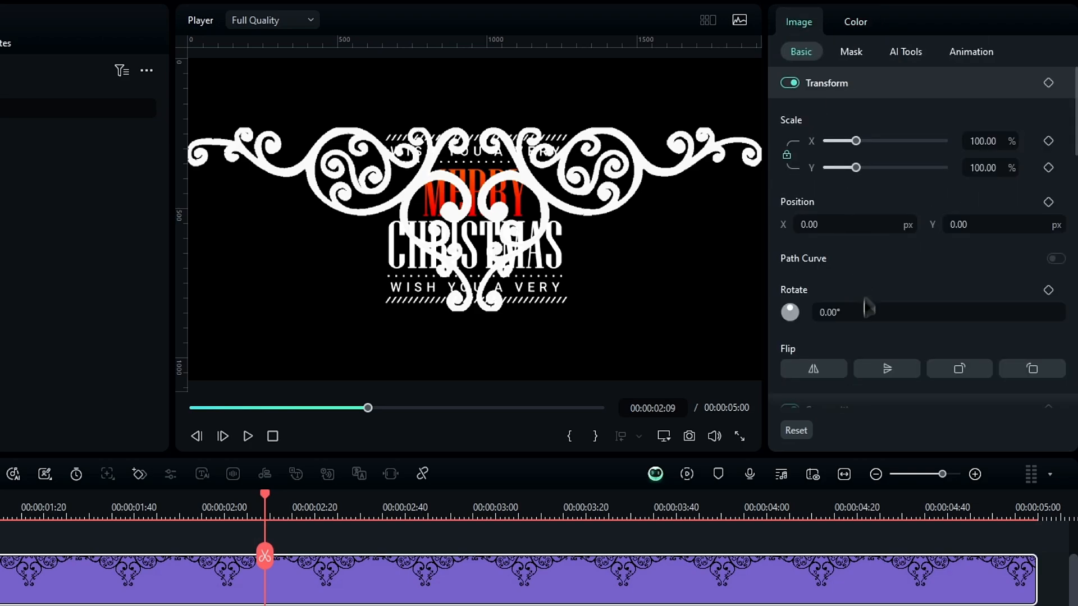
click(887, 371)
click(994, 140)
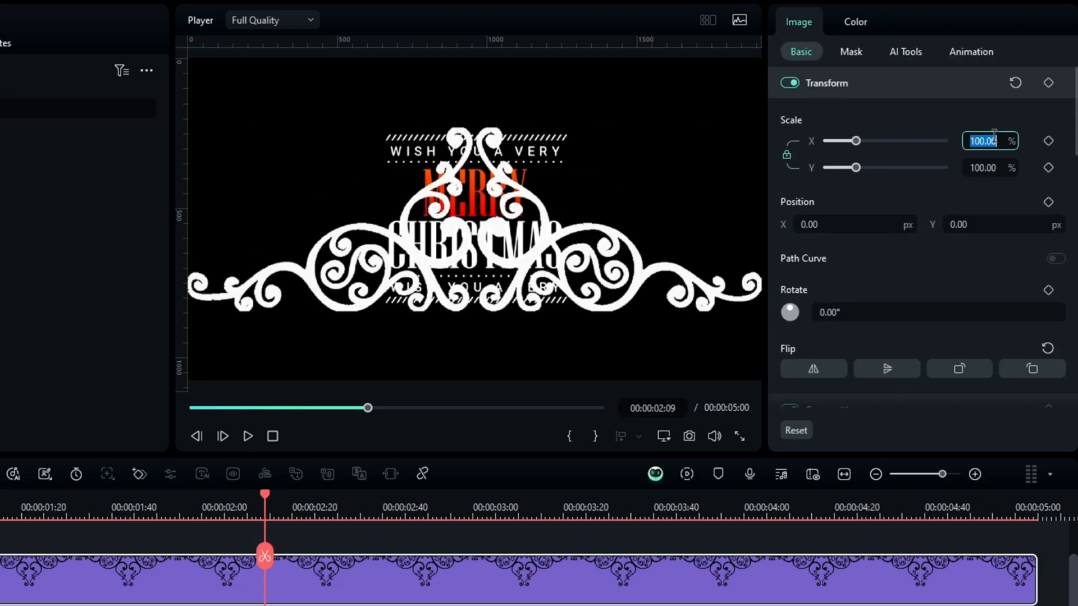
text(30)
key(Return)
Place the ornament just above the upper slash row, with its vertical position at 389 px
click(965, 224)
text(394)
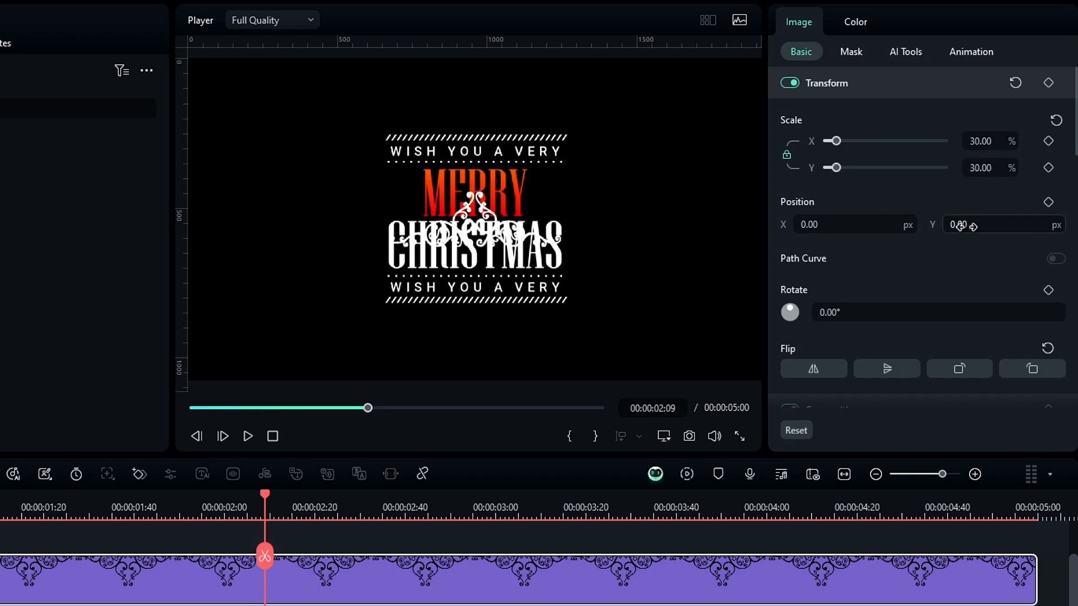
key(Return)
scroll(466, 108, up, 5)
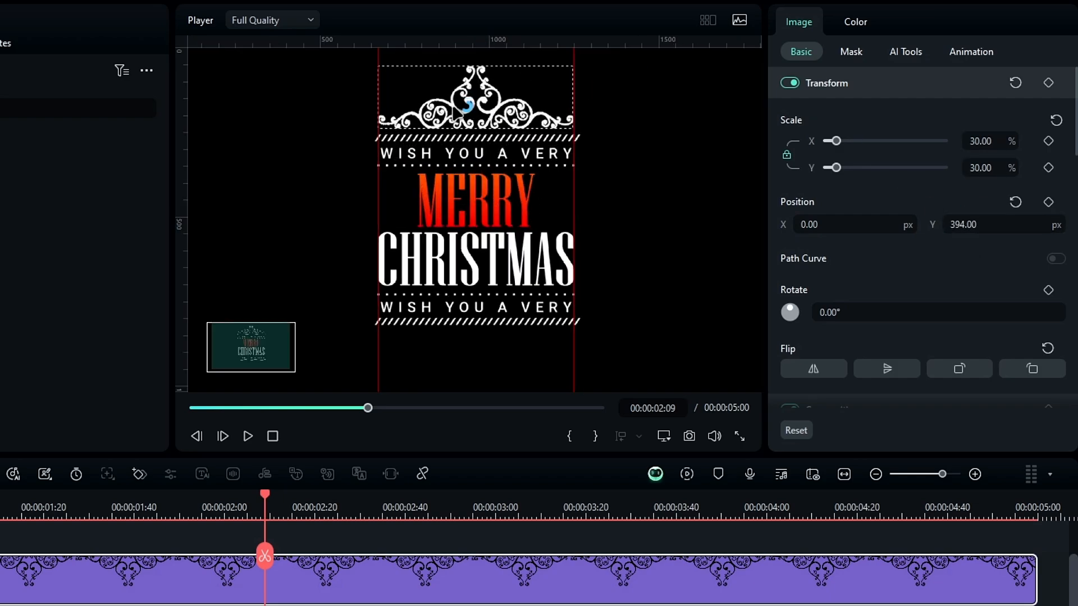
drag(962, 224, 960, 224)
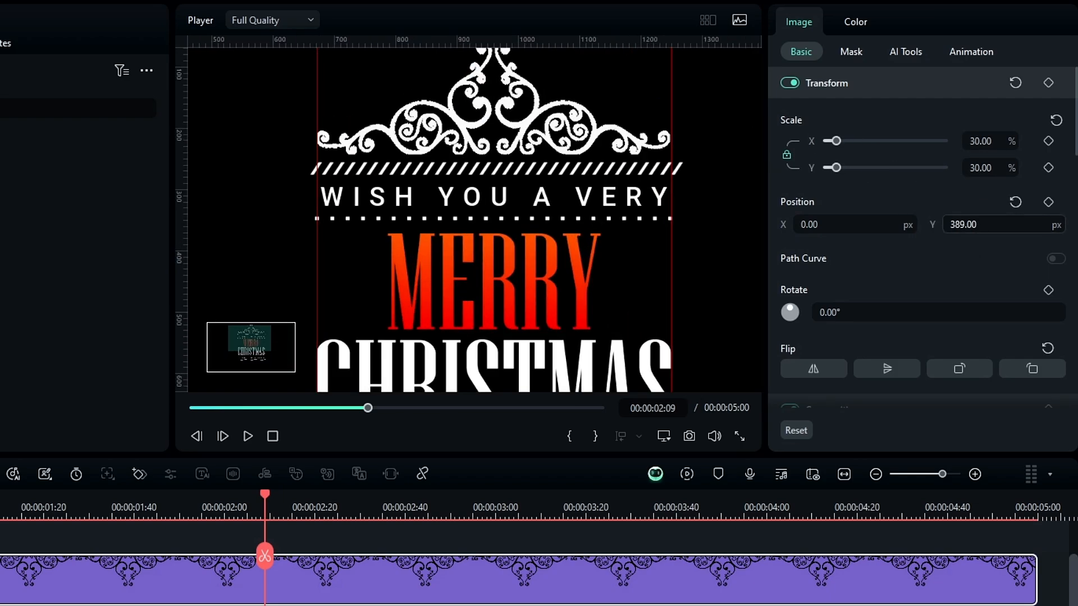
scroll(716, 112, down, 5)
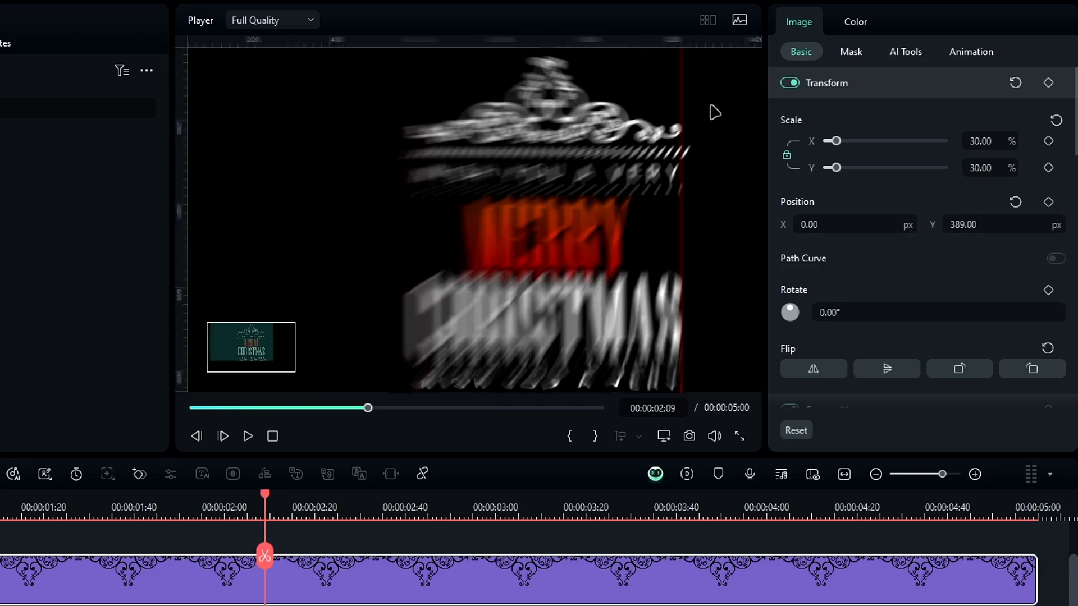
scroll(653, 126, up, 1)
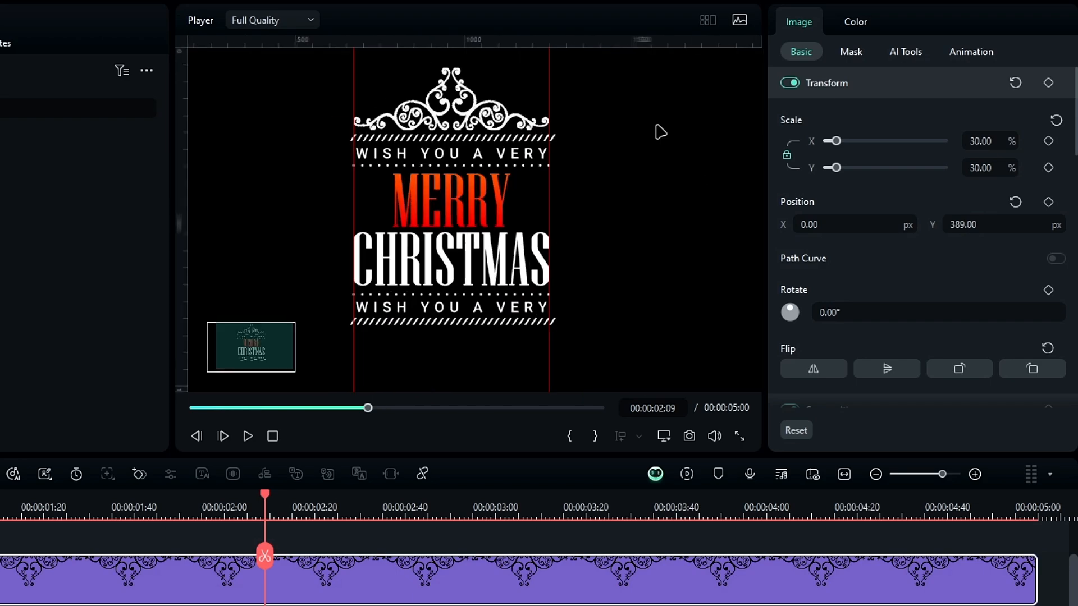
scroll(653, 125, down, 1)
Move the playhead to 00:00:01:38, then push the ornament's highlights color wheel to pure red with its brightness at minimum
click(124, 505)
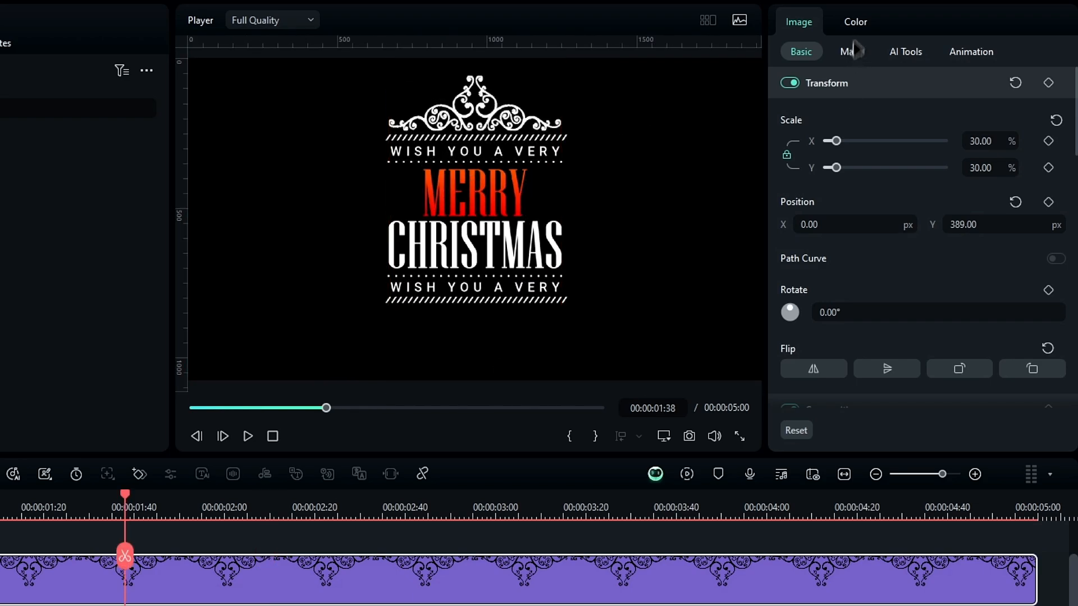
click(859, 23)
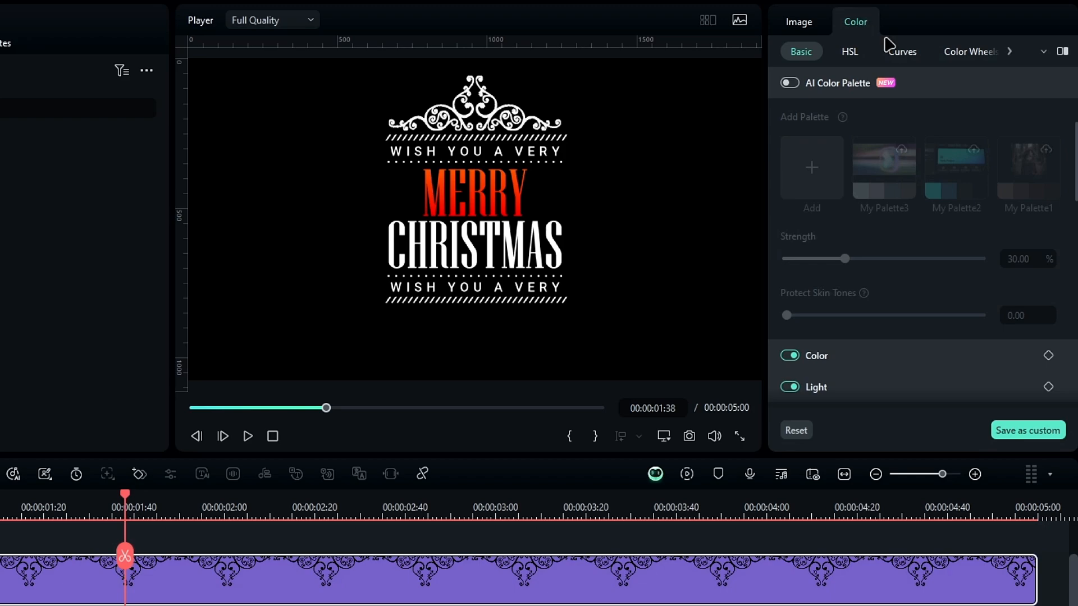
click(949, 52)
drag(919, 219, 918, 211)
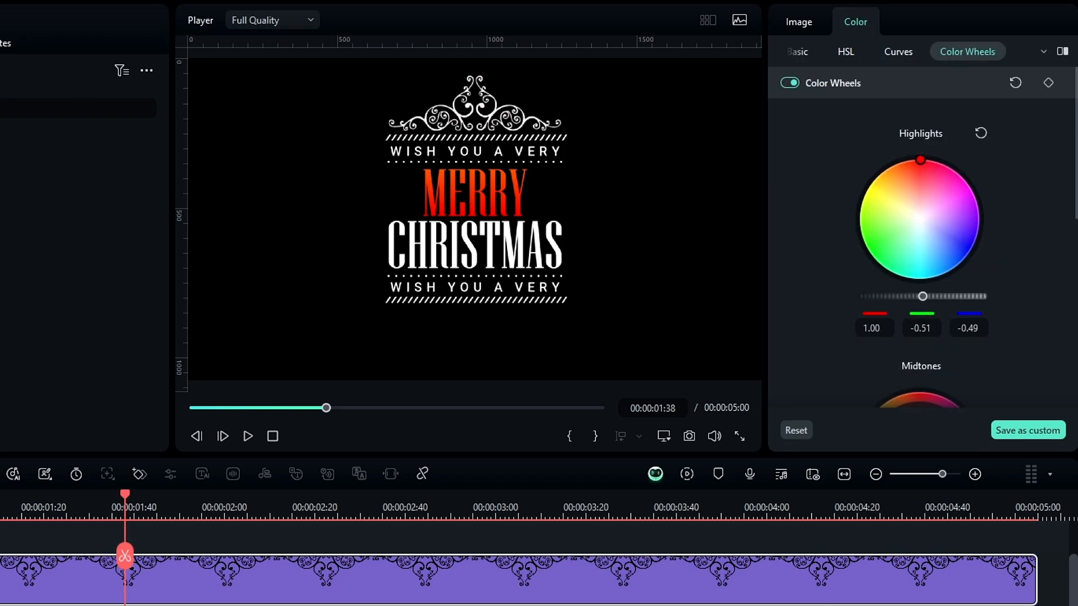
drag(921, 296, 865, 296)
Shift the ornament's midtones to orange-red at 0.47, -0.72, -1.00, and its shadows to pure red with brightness at minimum
scroll(997, 289, down, 3)
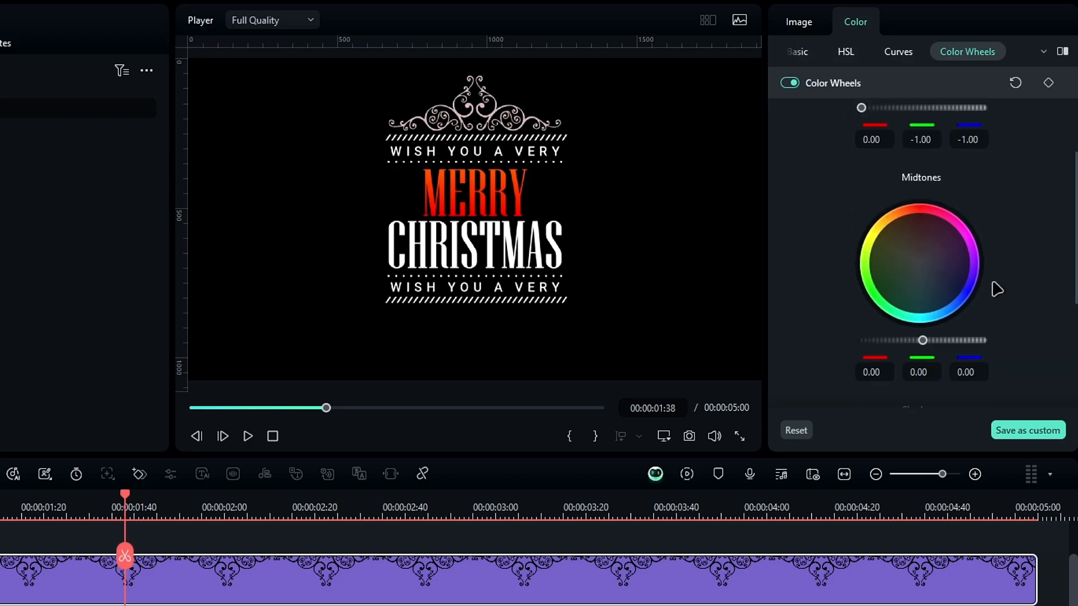
drag(921, 273, 896, 247)
scroll(922, 247, down, 2)
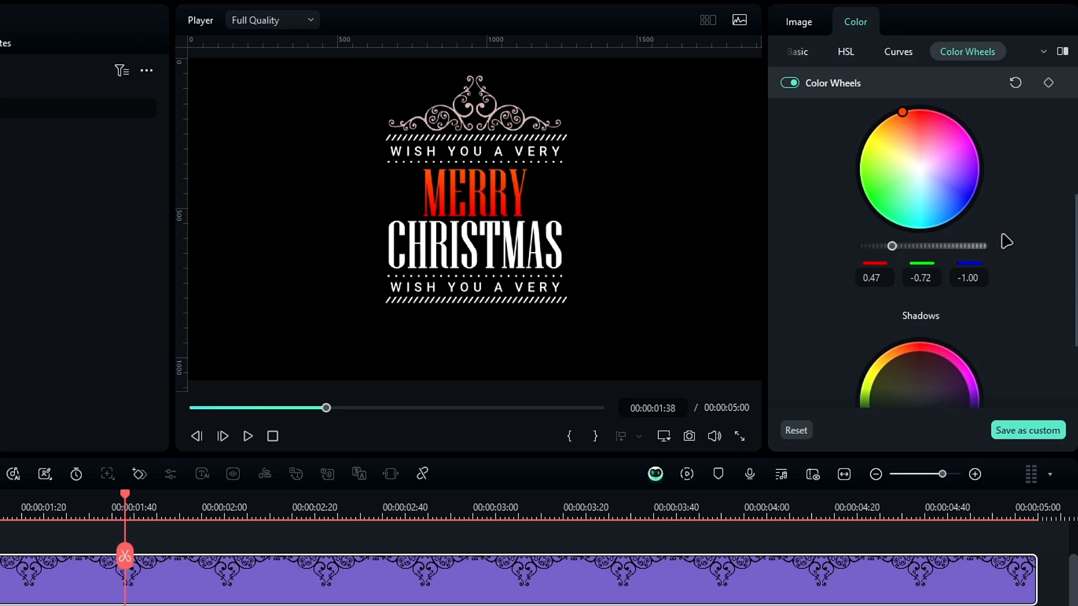
scroll(1005, 241, down, 2)
drag(920, 267, 920, 217)
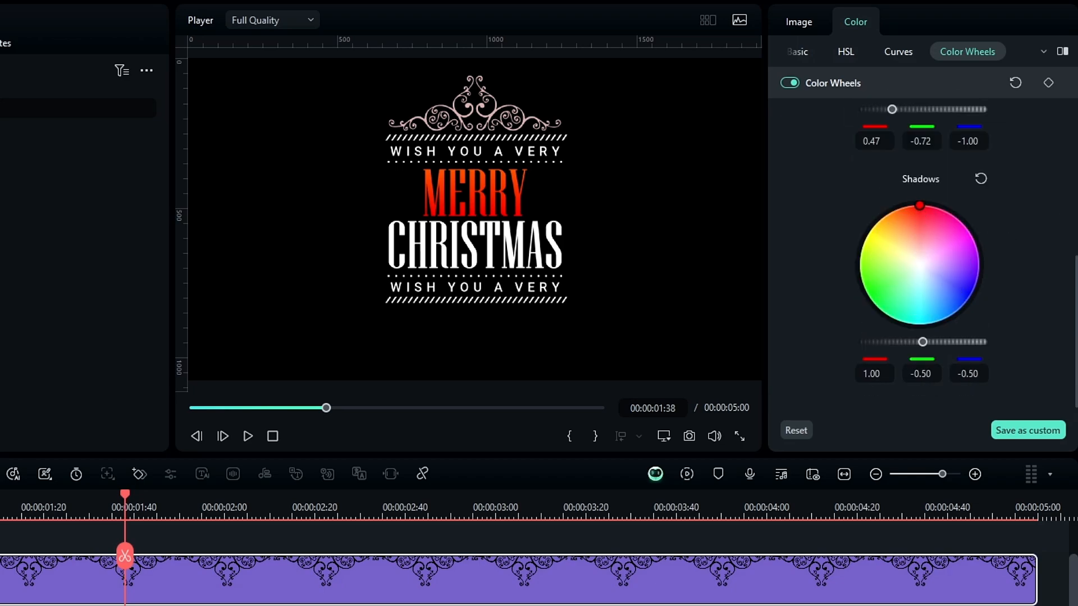
drag(922, 342, 824, 347)
Turn the ornament red by raising the red curve's black point to the maximum and nudging the luma curve's raised point inward
click(893, 52)
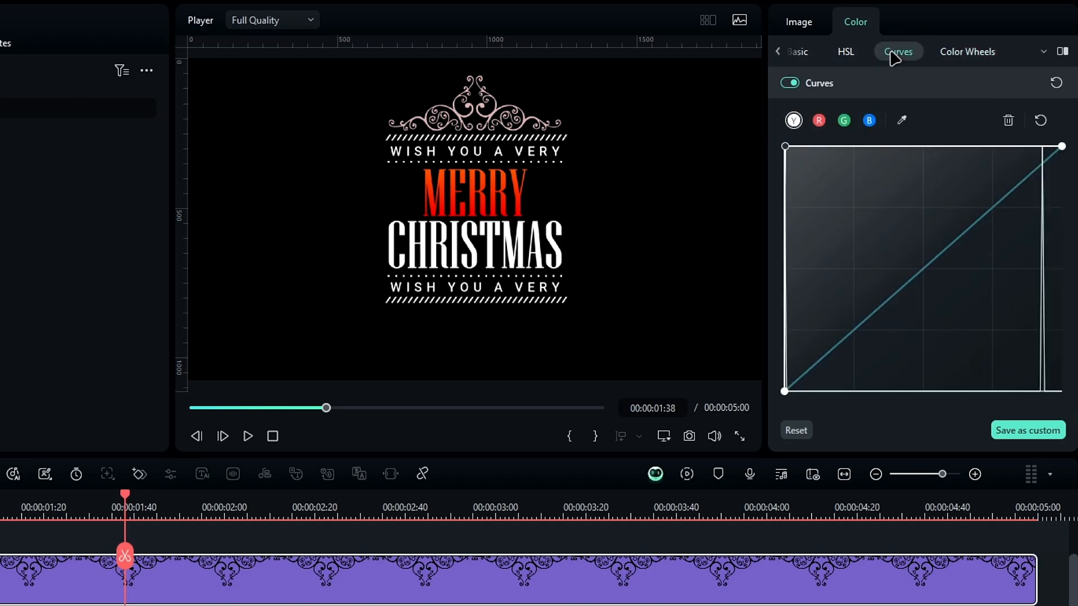
click(819, 120)
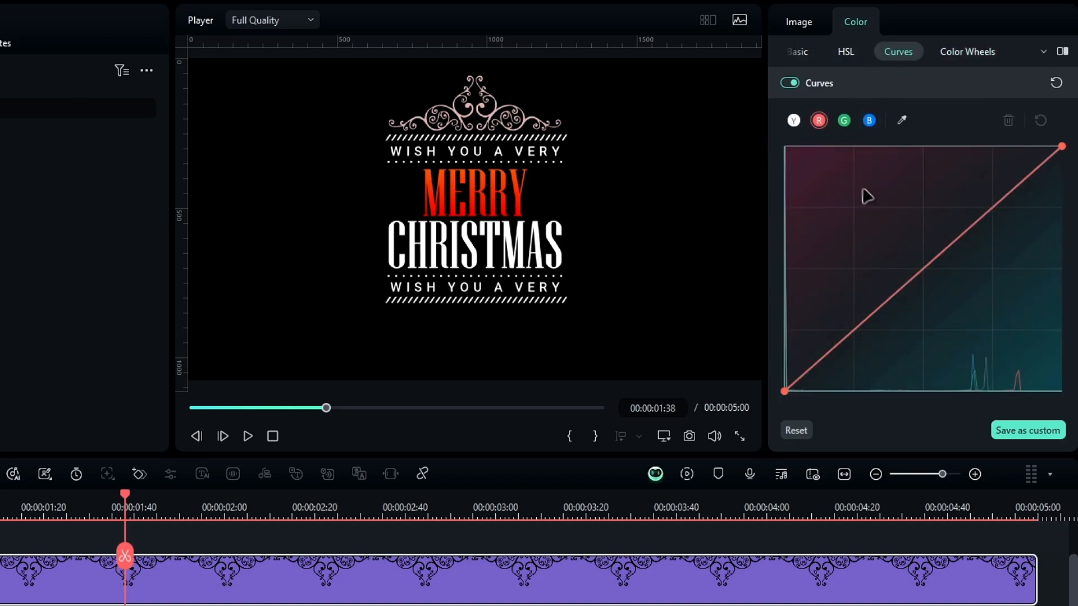
drag(921, 270, 784, 147)
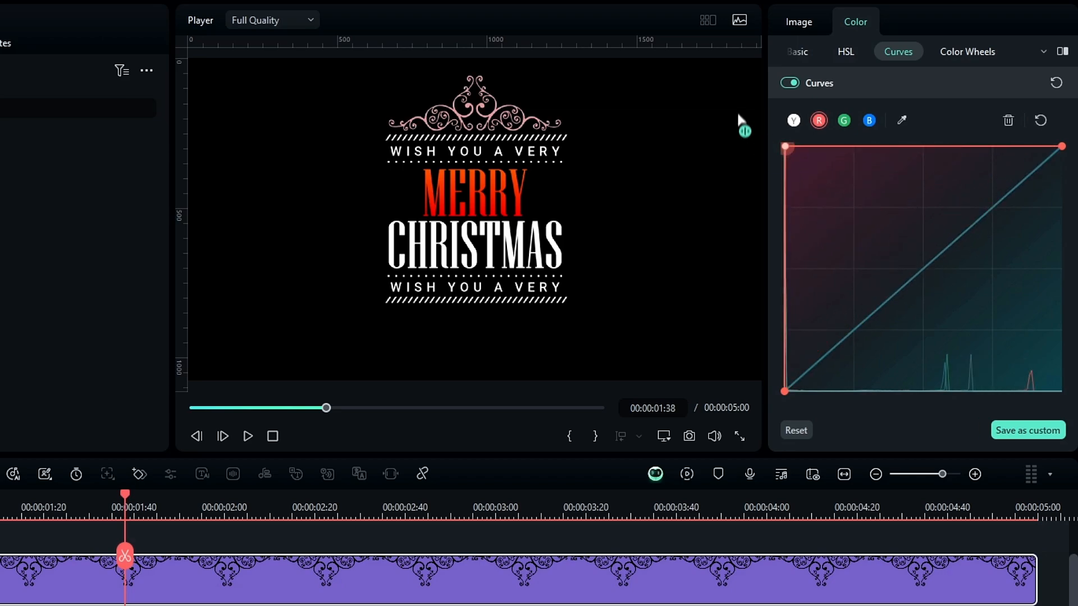
click(794, 120)
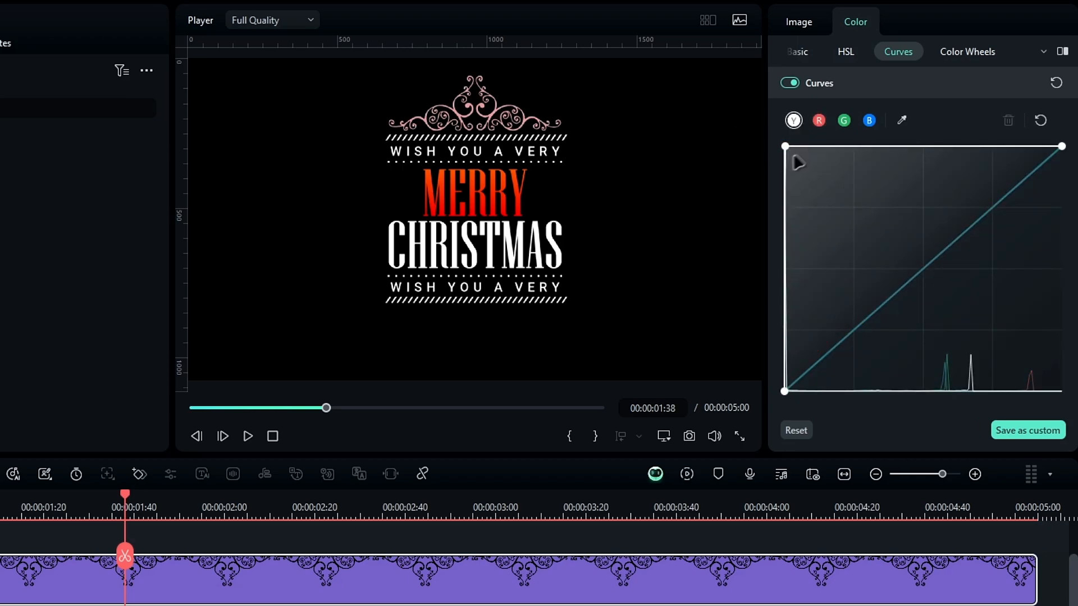
drag(785, 147, 799, 157)
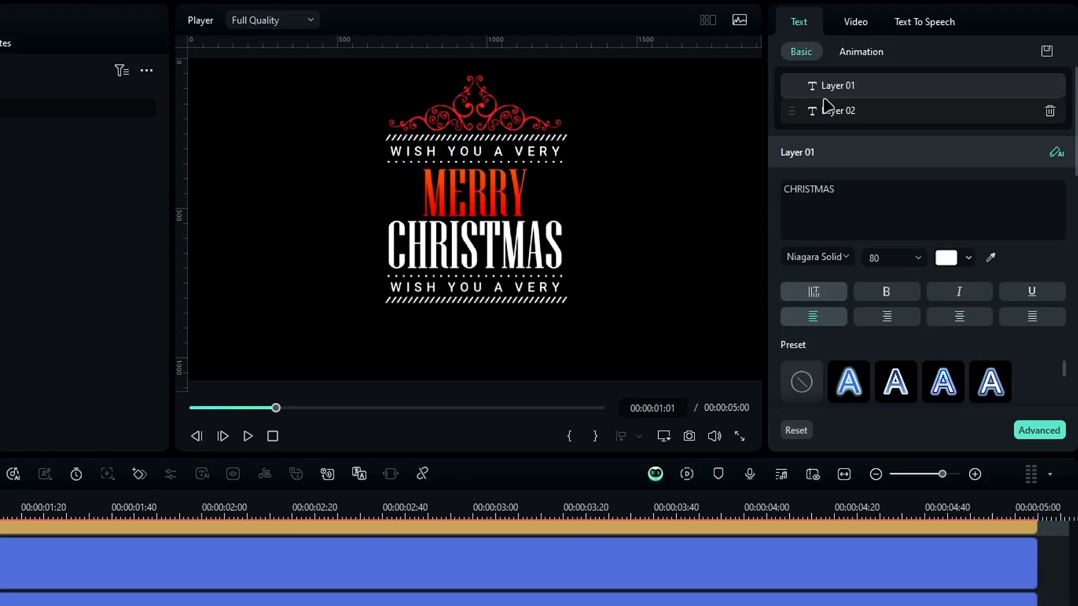
Apply the Up Dir Insert entrance animation to the MERRY text layer with a duration of 1.5 s
click(1071, 0)
click(859, 53)
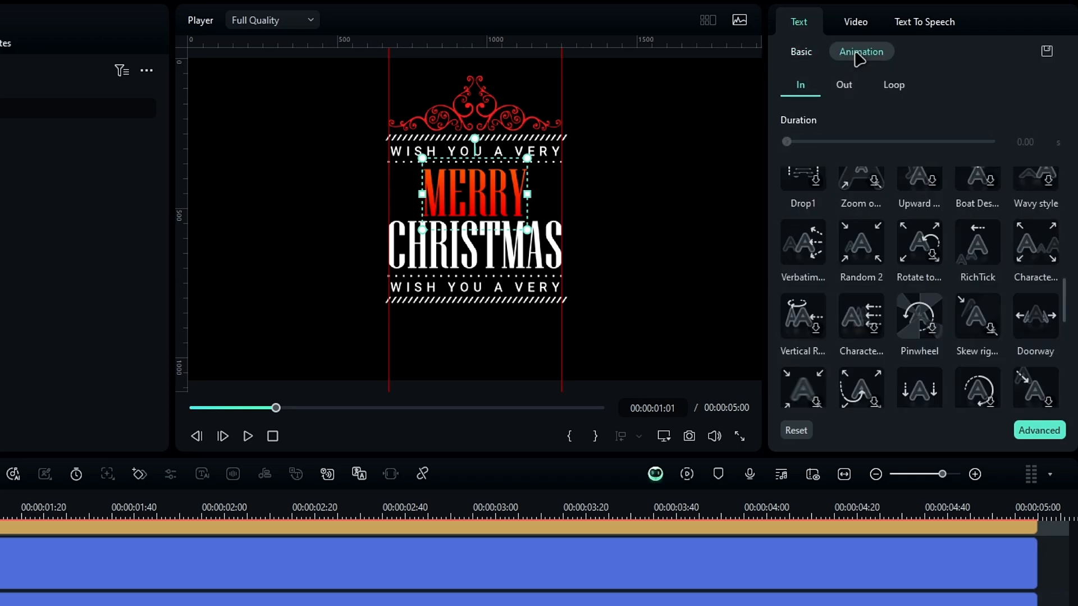
click(977, 221)
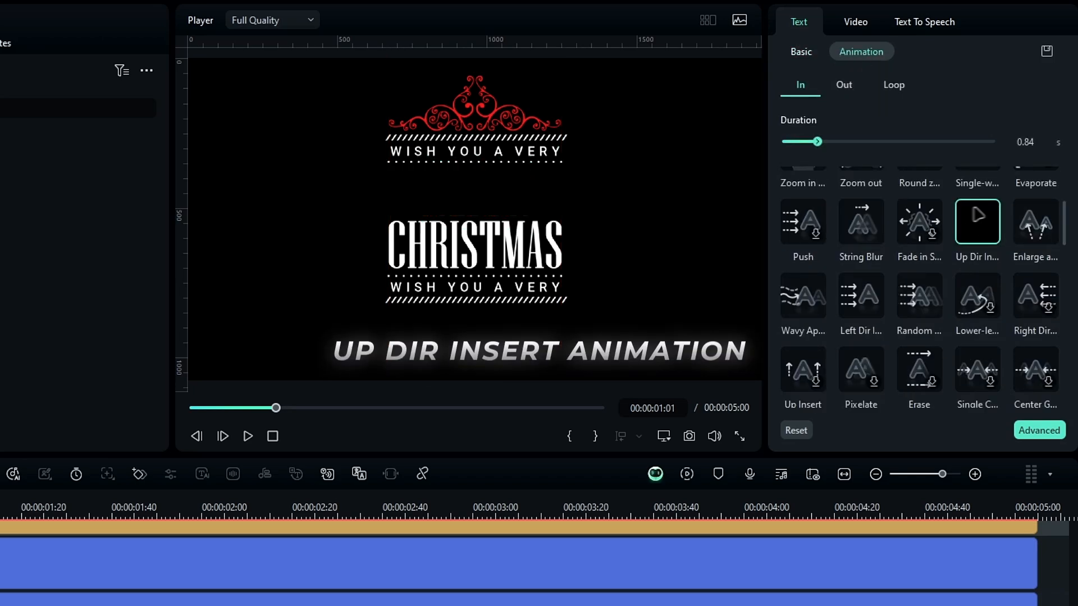
click(1028, 138)
text(1.5)
key(Return)
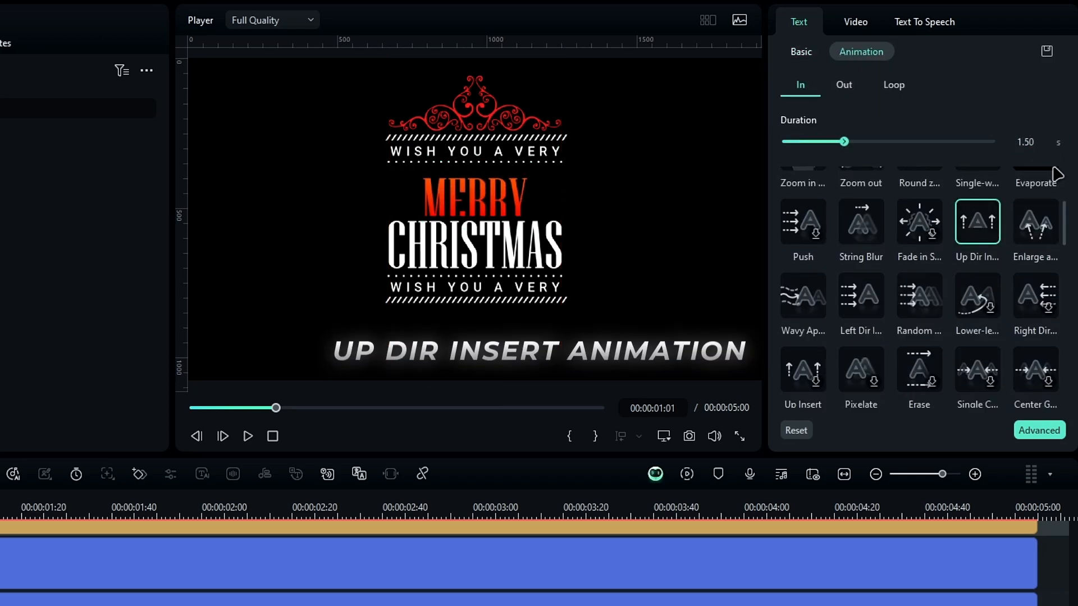
Apply the Down Dir Insert entrance animation to the CHRISTMAS text layer and lengthen its duration to match MERRY
click(802, 52)
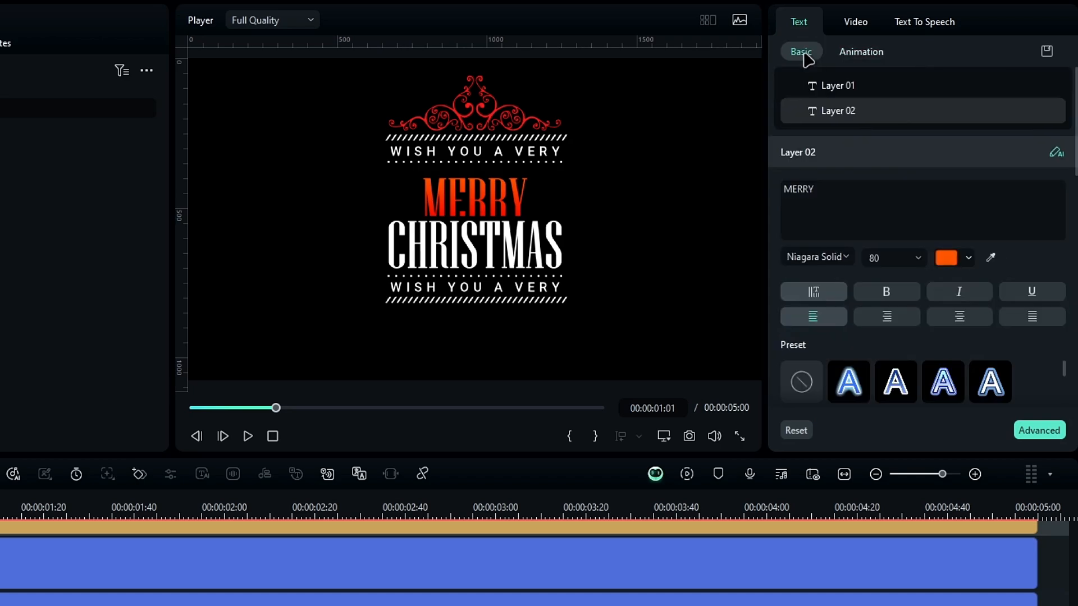
click(842, 89)
click(861, 51)
click(861, 292)
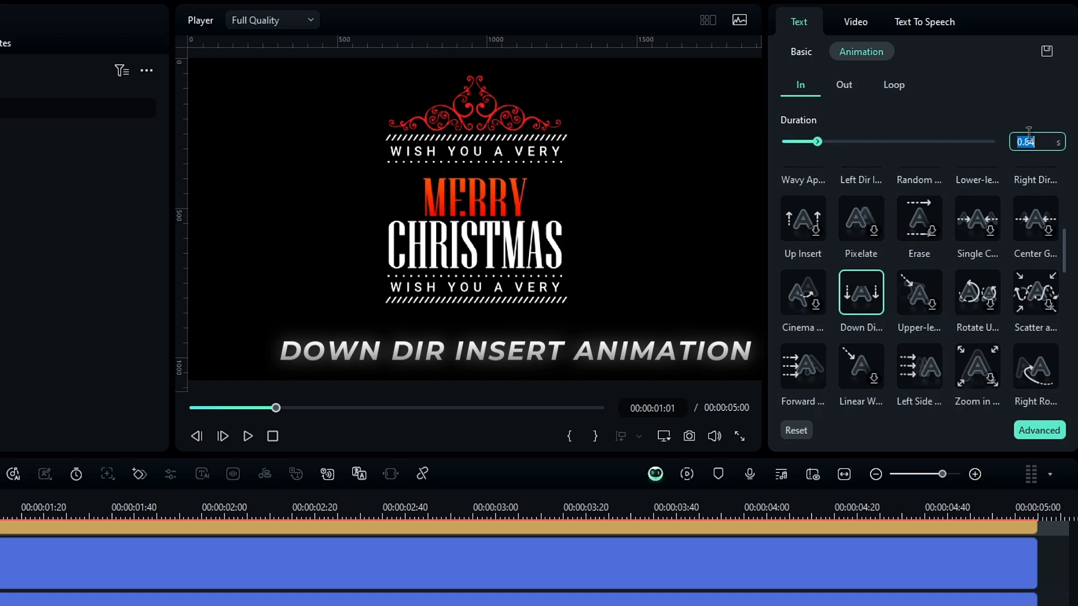
key(Return)
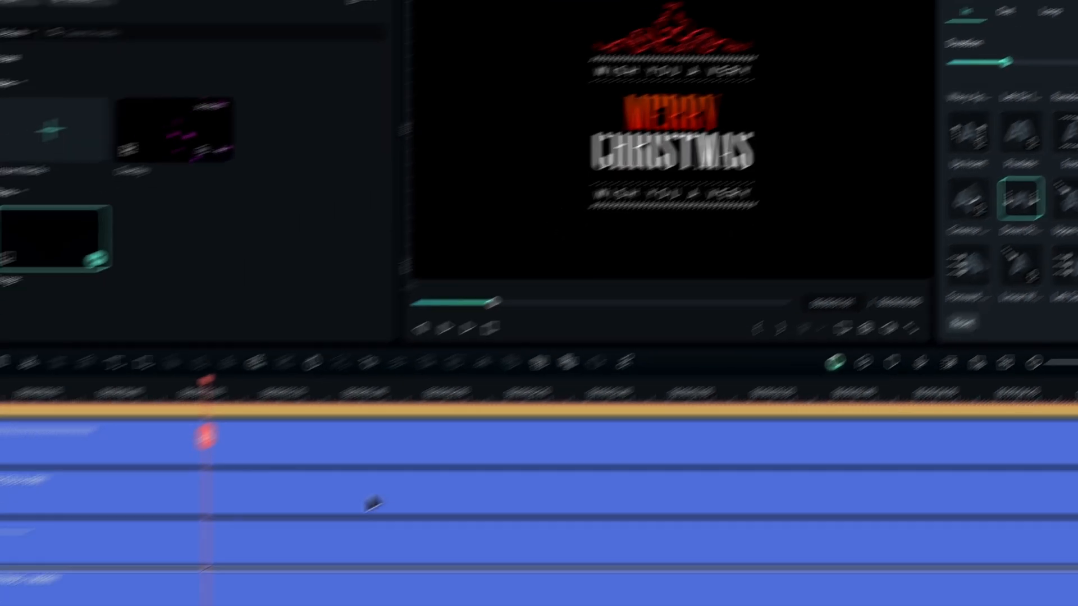
Give both dotted lines and both slash rows a Round zoom entrance animation with a lengthened duration, and preview it at 00:00:00:56
click(106, 599)
click(408, 482)
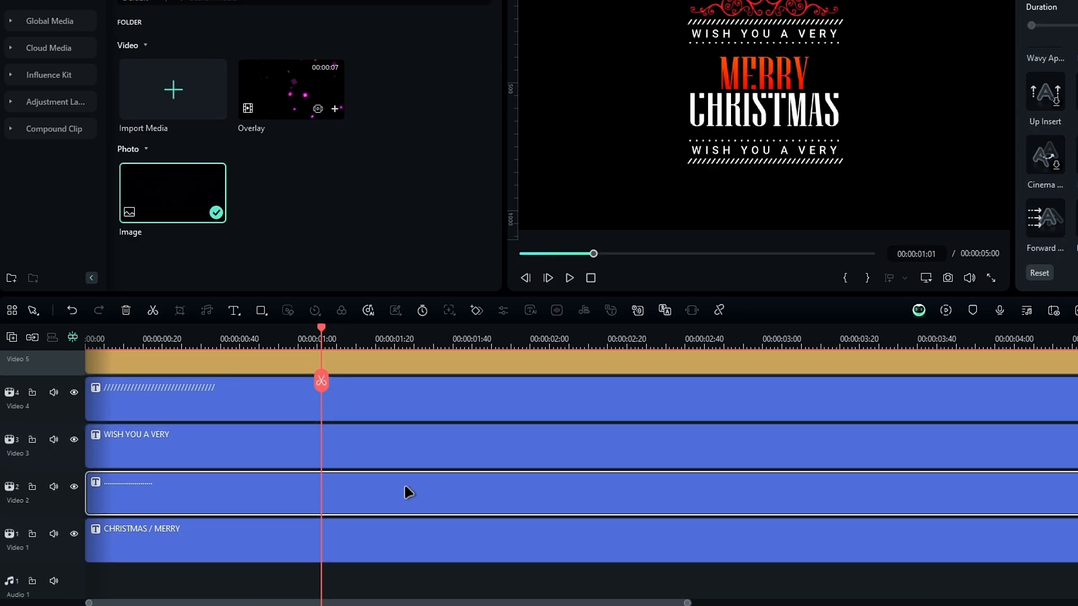
ctrl+click(419, 411)
scroll(426, 421, up, 2)
ctrl+click(407, 454)
scroll(405, 438, up, 1)
click(403, 414)
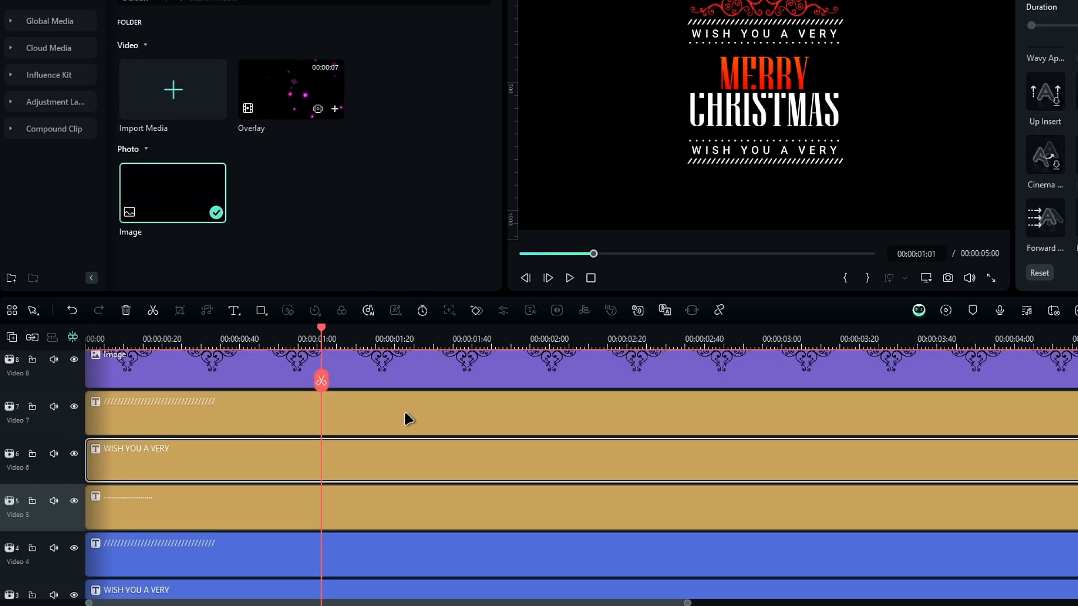
ctrl+click(415, 452)
scroll(426, 421, down, 1)
scroll(432, 402, up, 2)
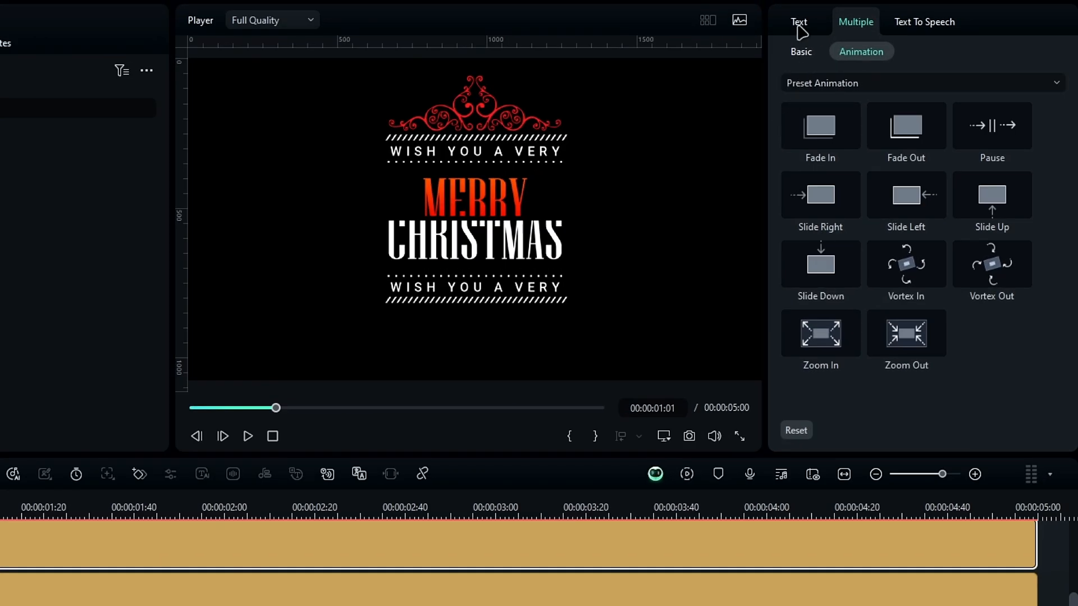
click(799, 25)
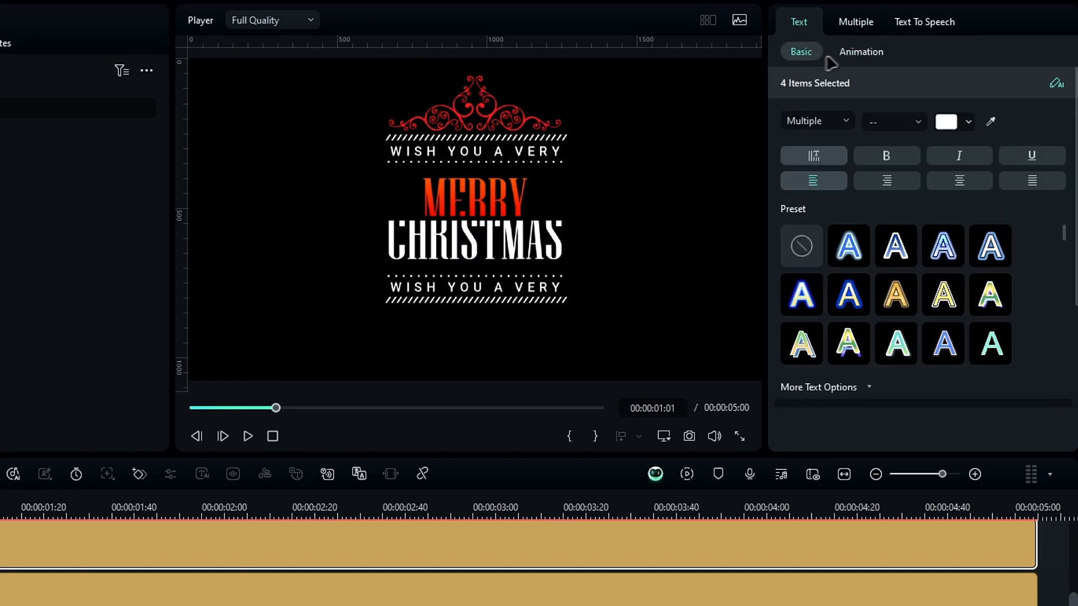
click(842, 53)
scroll(919, 236, up, 5)
click(918, 231)
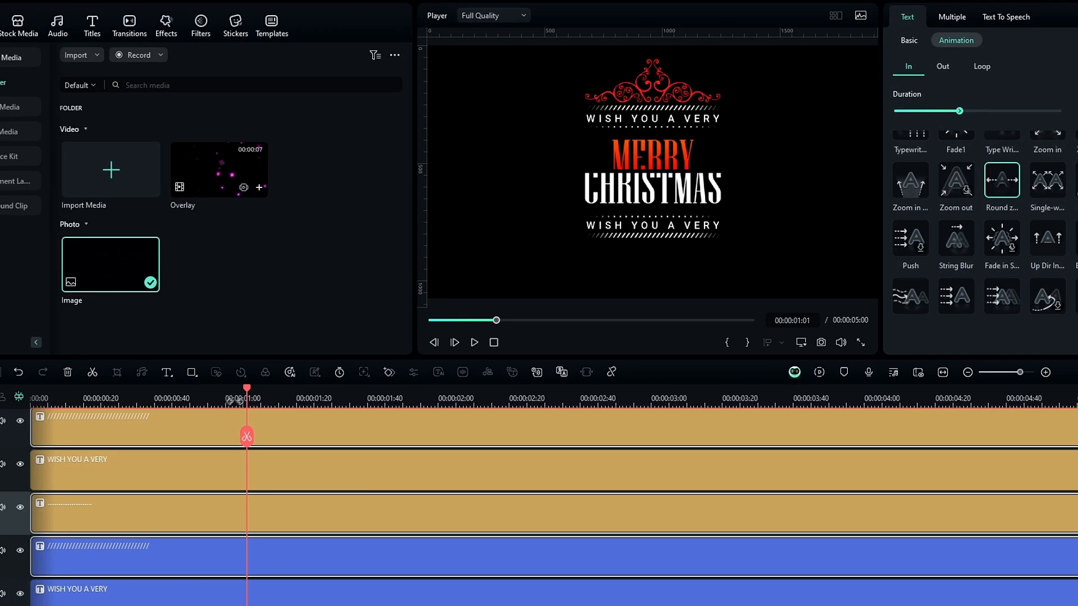
drag(249, 392, 234, 432)
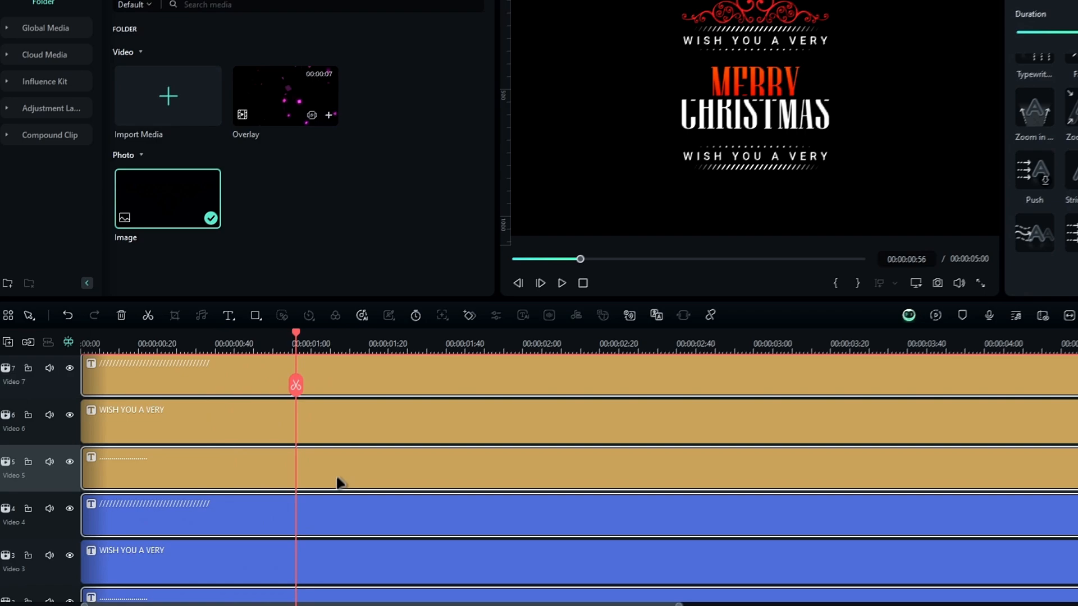
Apply the Verbatim Enlargement In animation to both WISH YOU A VERY lines with a 2 s duration, and move the playhead to 00:00:01:30
scroll(289, 425, down, 2)
scroll(344, 463, up, 2)
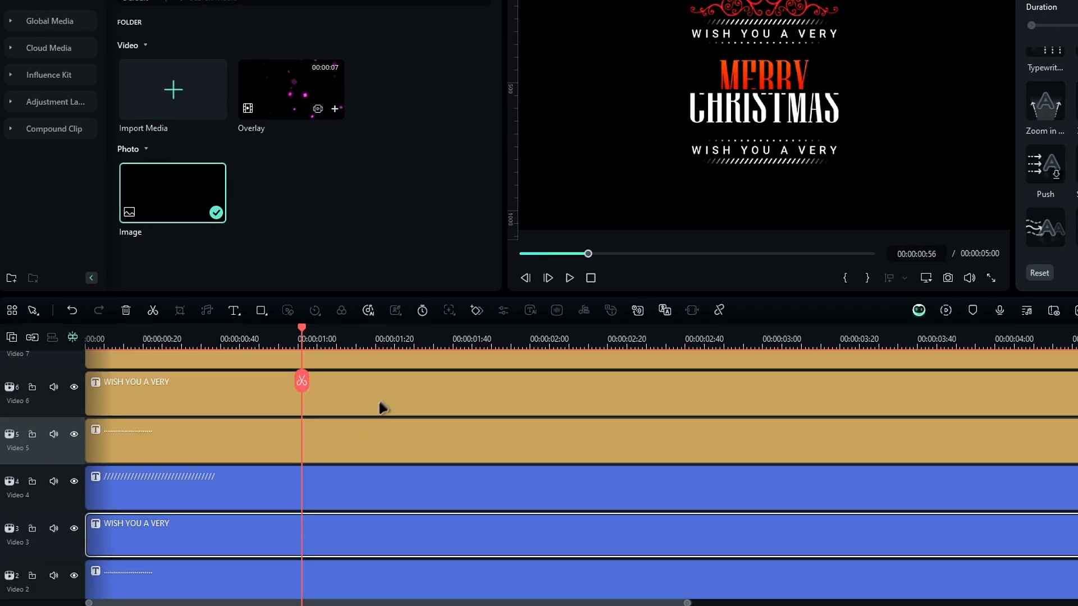
click(393, 404)
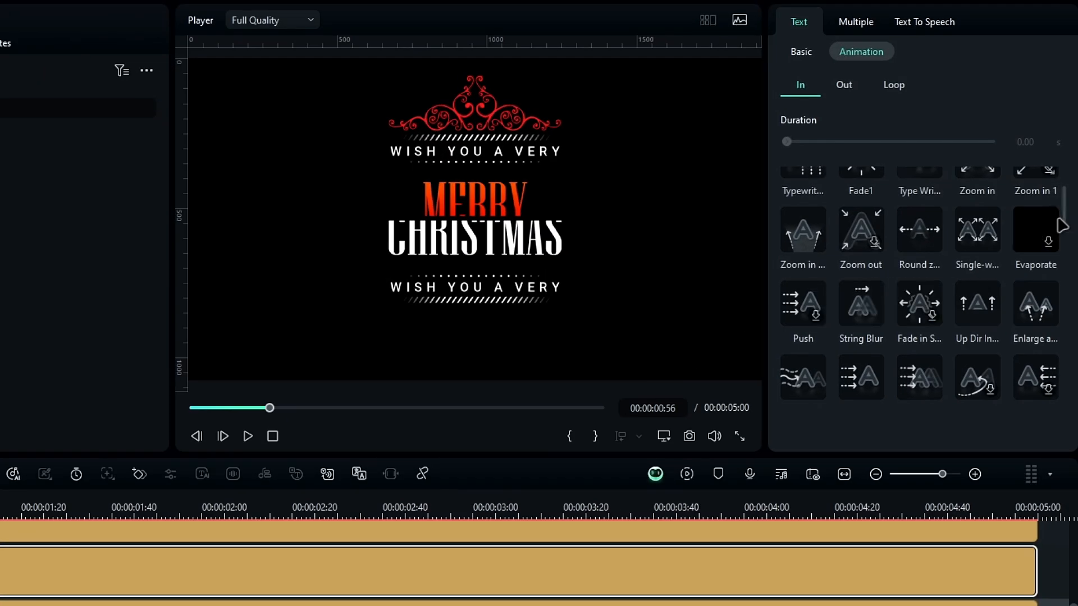
scroll(1064, 223, down, 5)
click(824, 310)
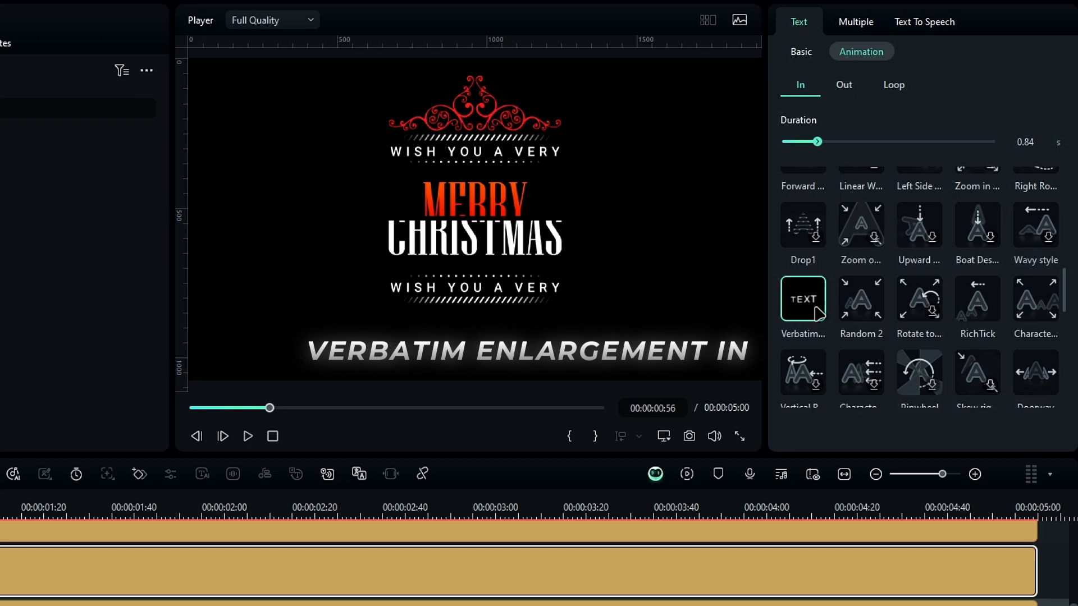
click(1025, 141)
text(2)
key(Return)
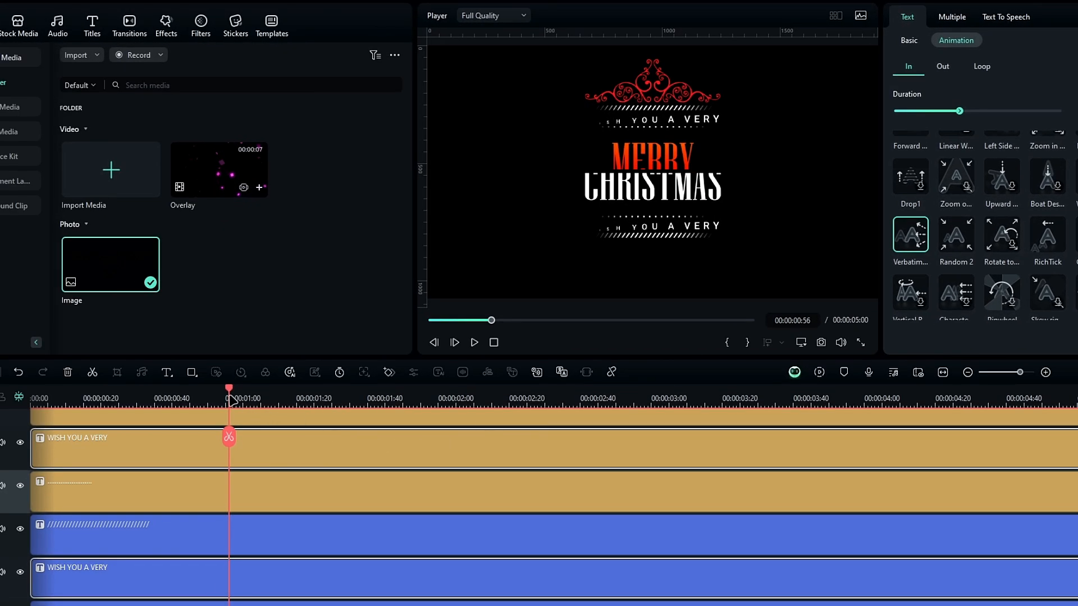
drag(232, 400, 349, 430)
scroll(427, 505, up, 2)
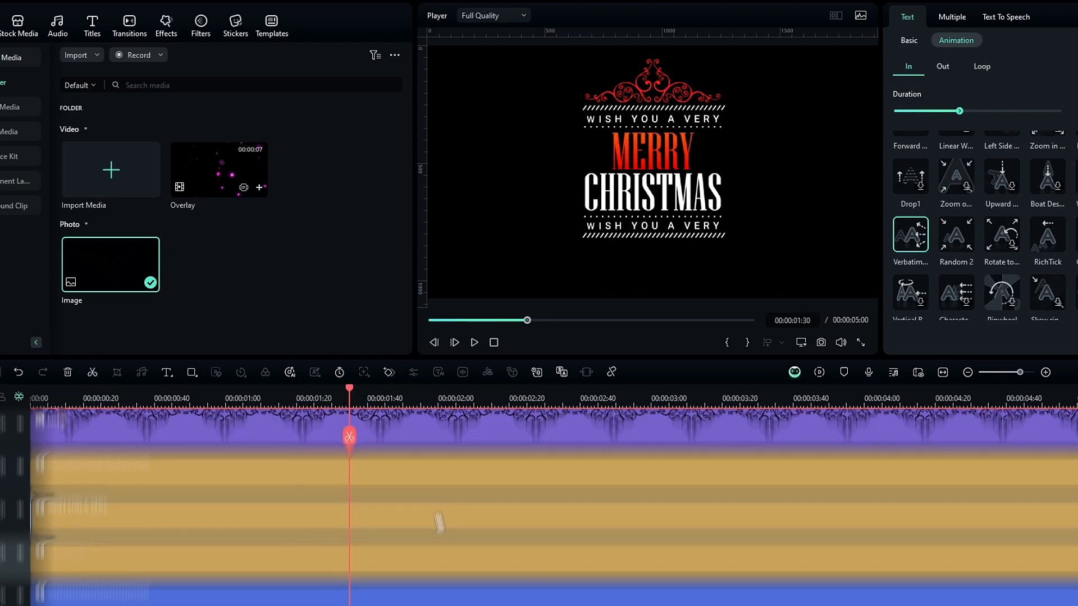
Add a position keyframe to the red ornament image at 00:00:00:20 with its Y position at 170 px
click(452, 452)
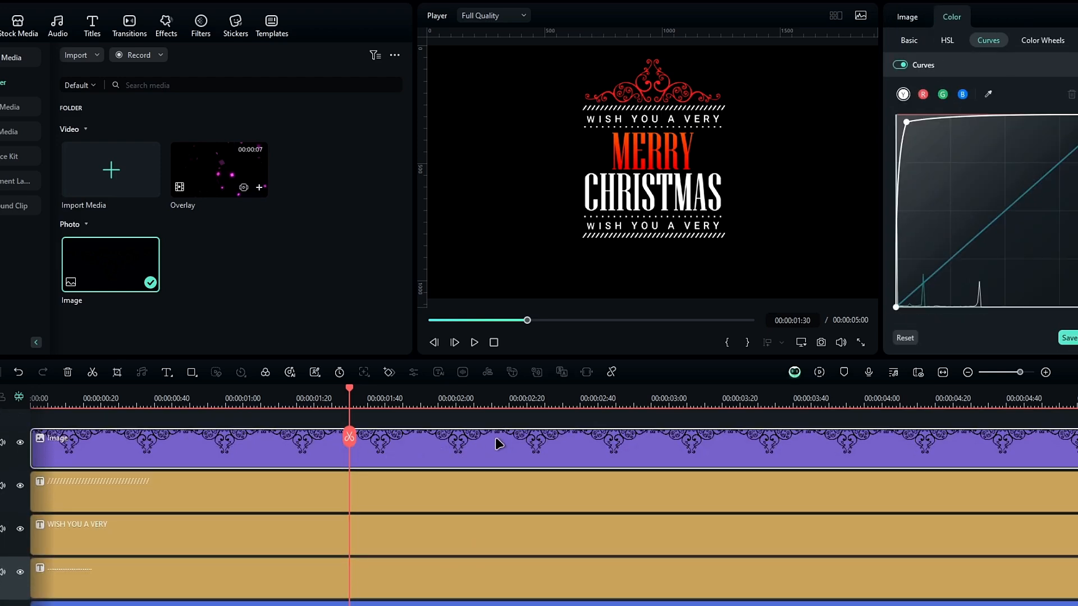
click(248, 397)
drag(250, 396, 102, 419)
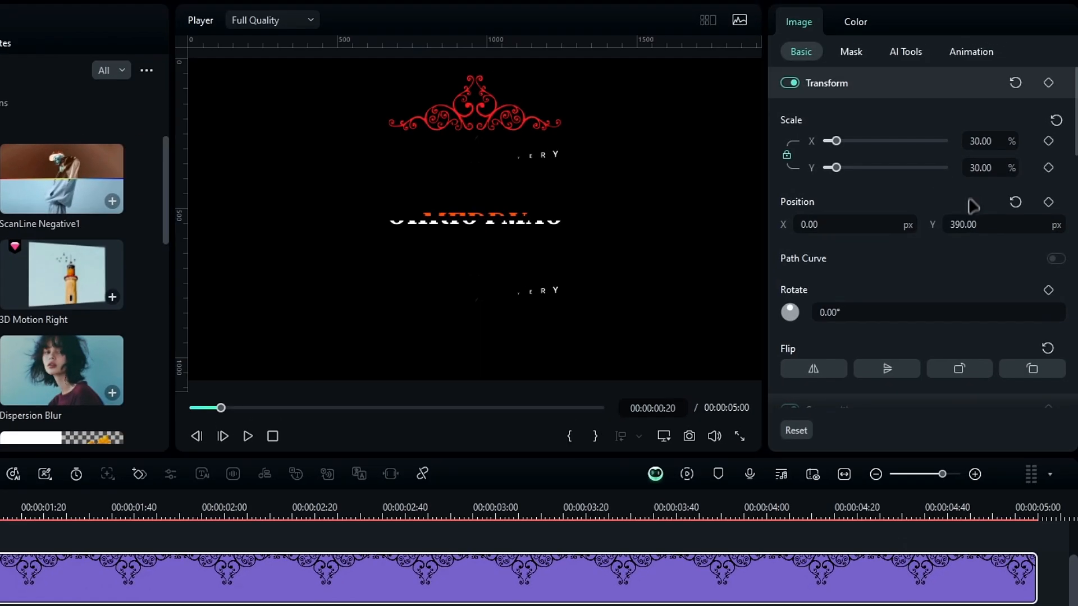
mouse_move(967, 224)
mouse_down()
mouse_move(941, 224)
mouse_move(971, 224)
mouse_up()
click(1048, 202)
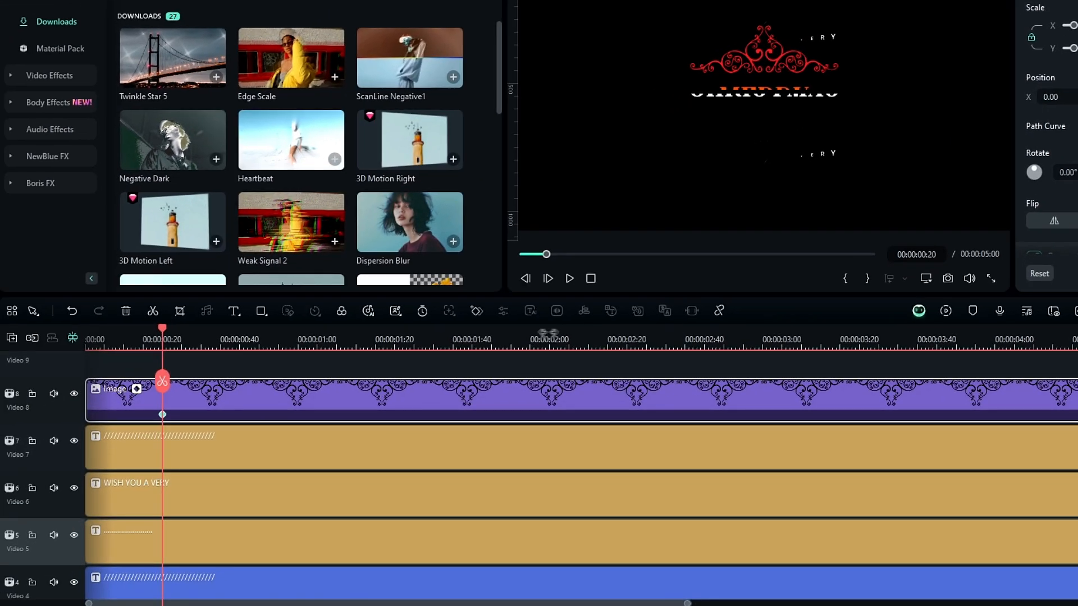
Keyframe the ornament's Y position at 390 px at 00:00:02:20
drag(547, 337, 629, 348)
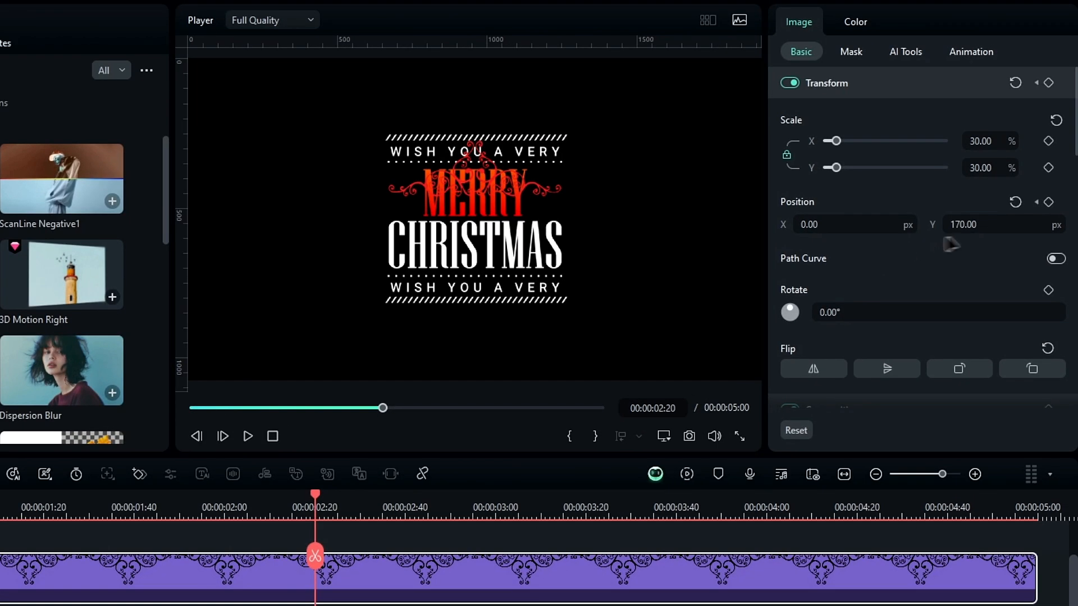
click(973, 225)
key(Return)
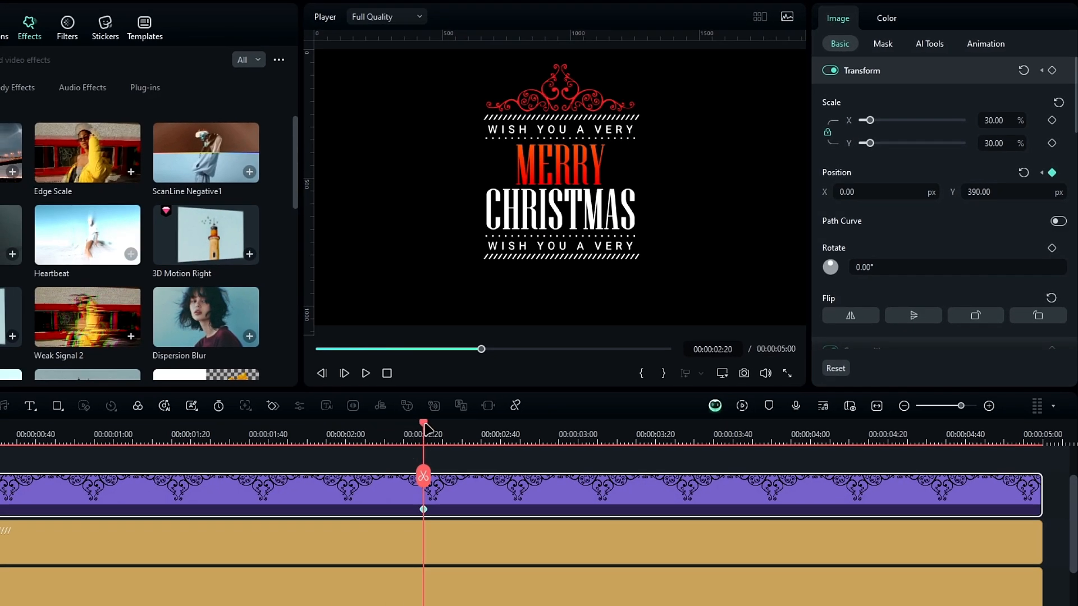
mouse_move(424, 427)
mouse_down()
mouse_move(241, 477)
mouse_move(4, 471)
mouse_move(278, 459)
mouse_move(37, 464)
mouse_move(337, 471)
mouse_move(36, 471)
mouse_move(305, 471)
mouse_move(75, 472)
mouse_move(90, 449)
mouse_move(426, 449)
mouse_up()
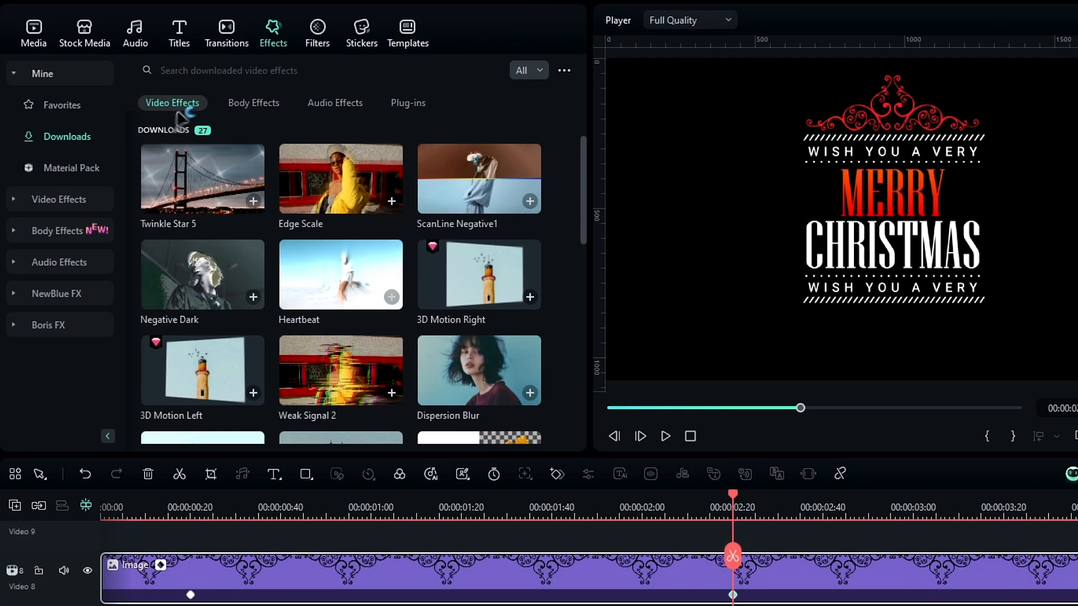
Search the video effects for "image mask" and apply Image Mask to the ornament clip
click(206, 70)
text(image mask)
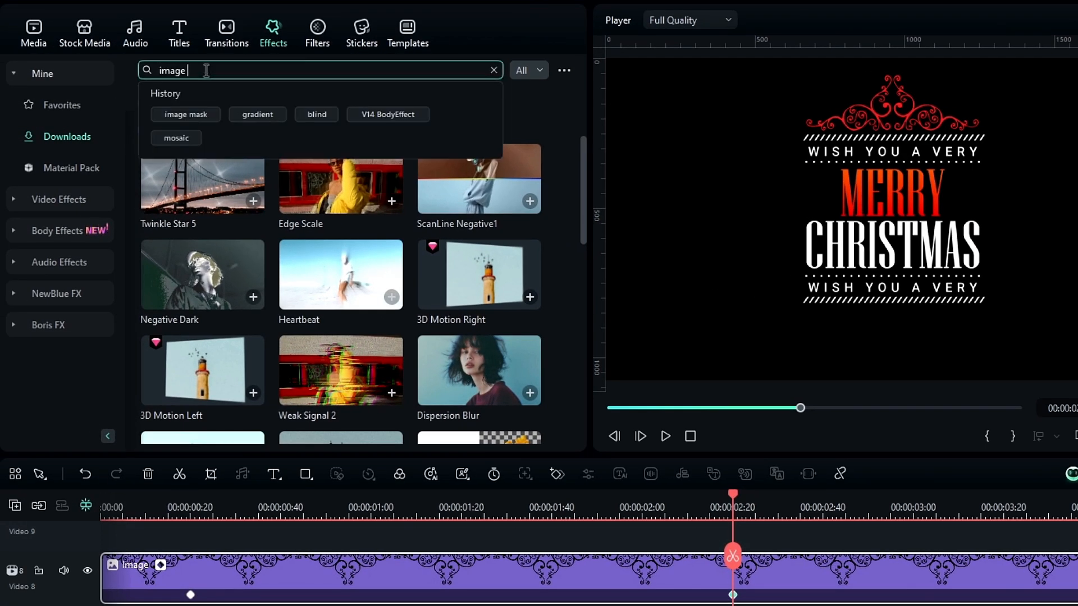
key(Return)
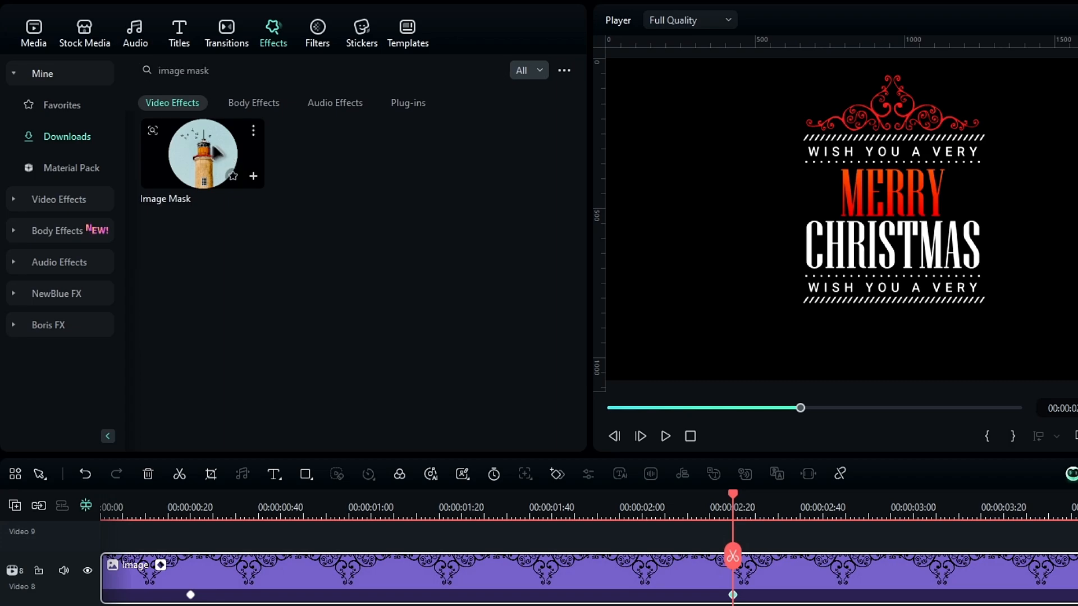
drag(213, 155, 381, 592)
drag(327, 411, 337, 407)
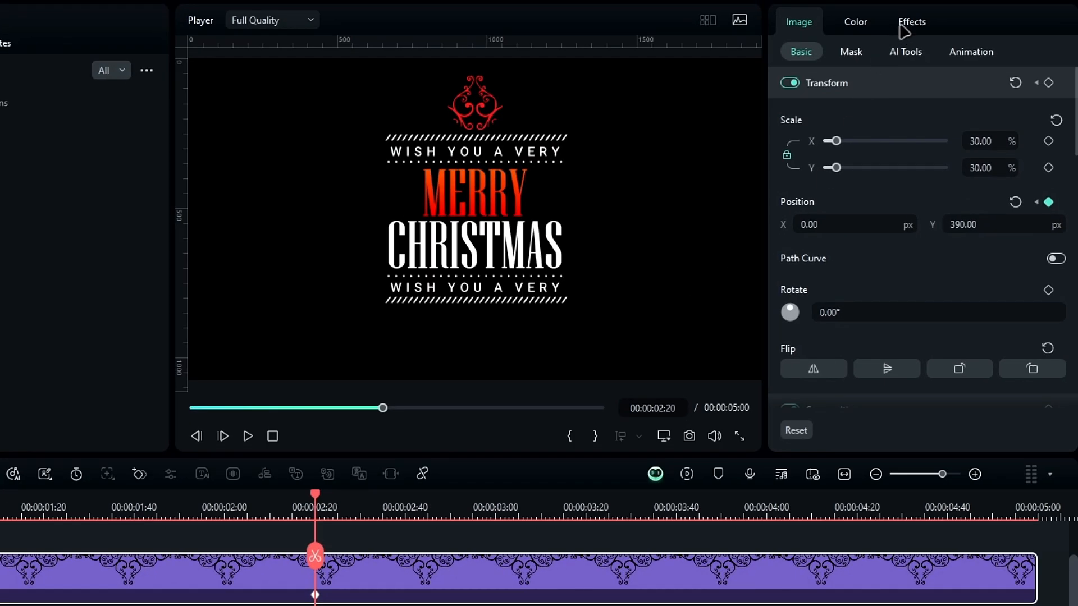
Set the ornament's Image Mask to a width of 245 and a height of 110, and adjust its Y offset
click(904, 25)
scroll(871, 312, down, 2)
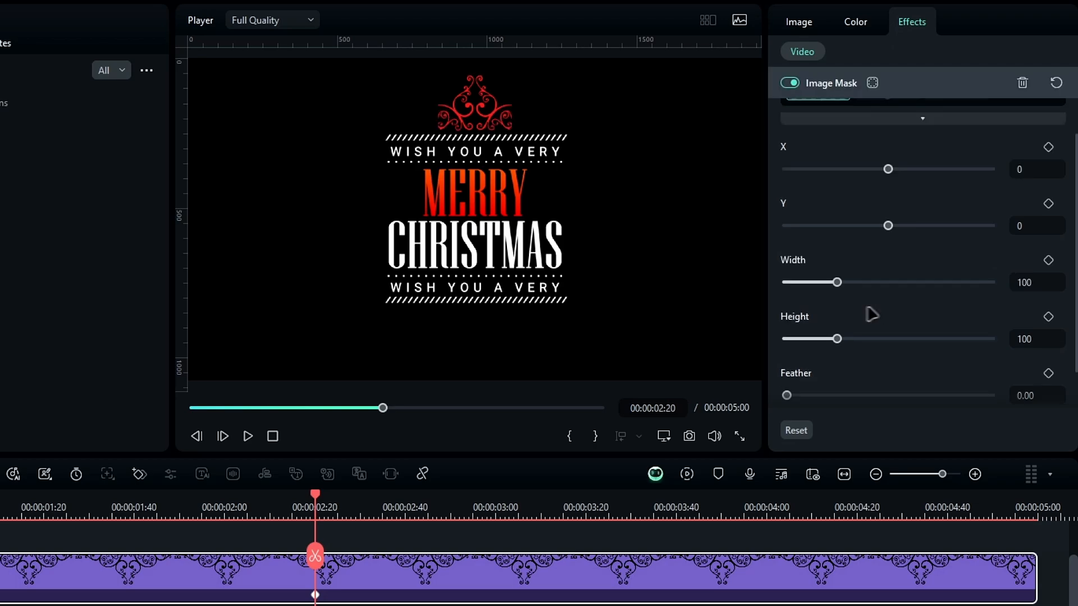
drag(837, 281, 910, 283)
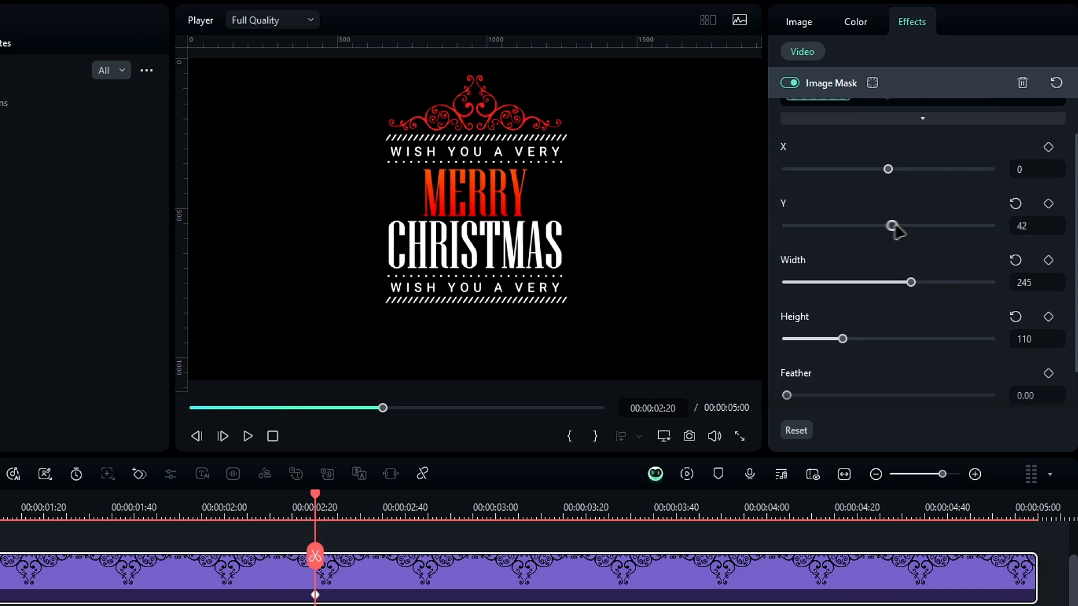
mouse_move(893, 226)
mouse_down()
mouse_move(956, 224)
mouse_move(848, 216)
mouse_move(887, 218)
mouse_up()
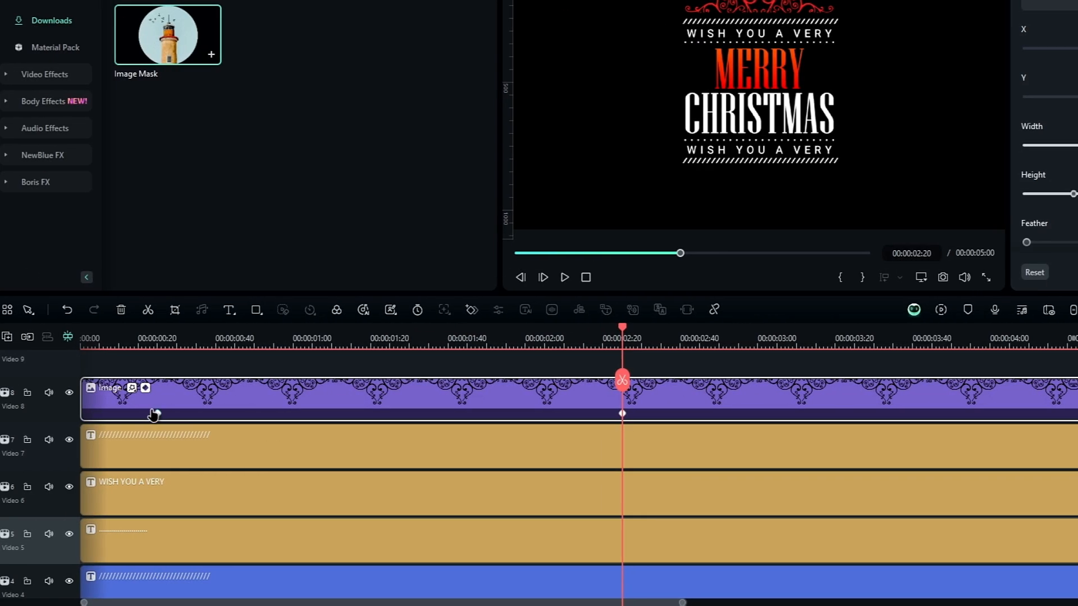
Keyframe the mask's Y at 1000 and height at 90 at 00:00:00:20, and reset its Y at 00:00:02:20
click(155, 414)
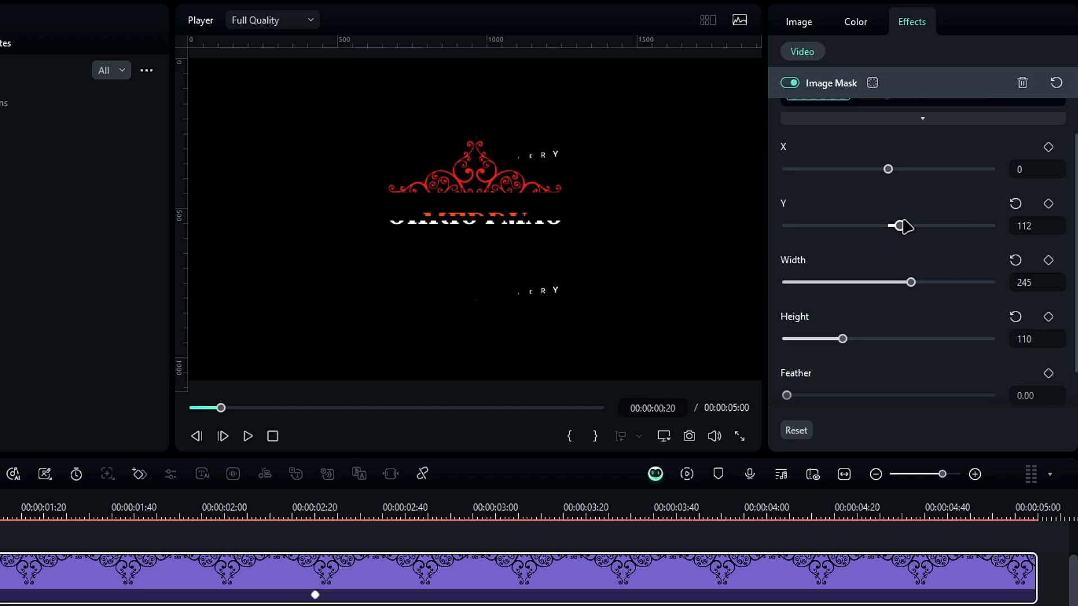
drag(902, 225, 1035, 241)
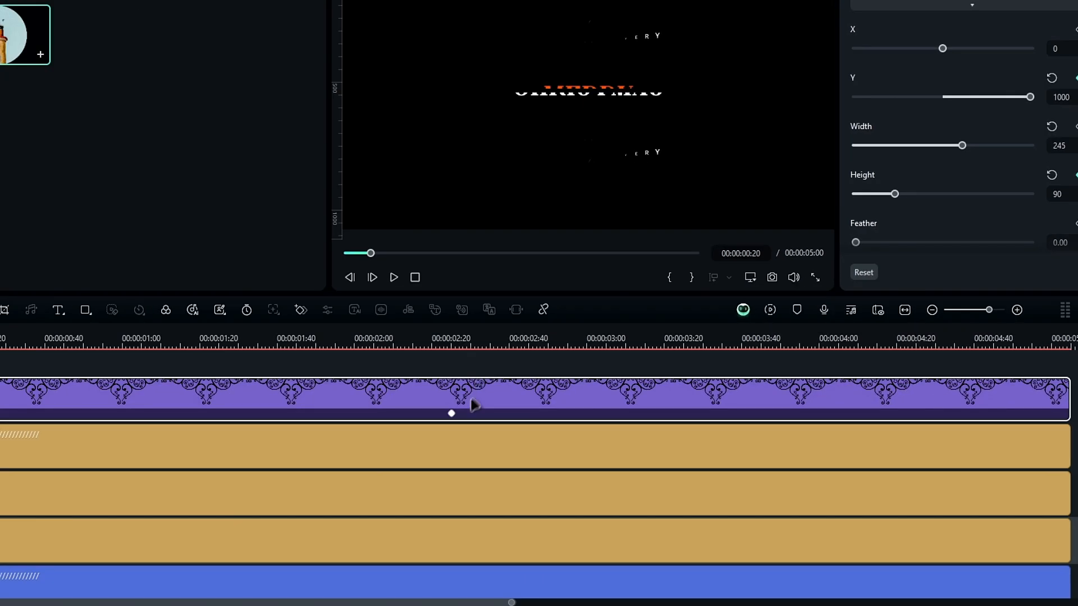
click(315, 594)
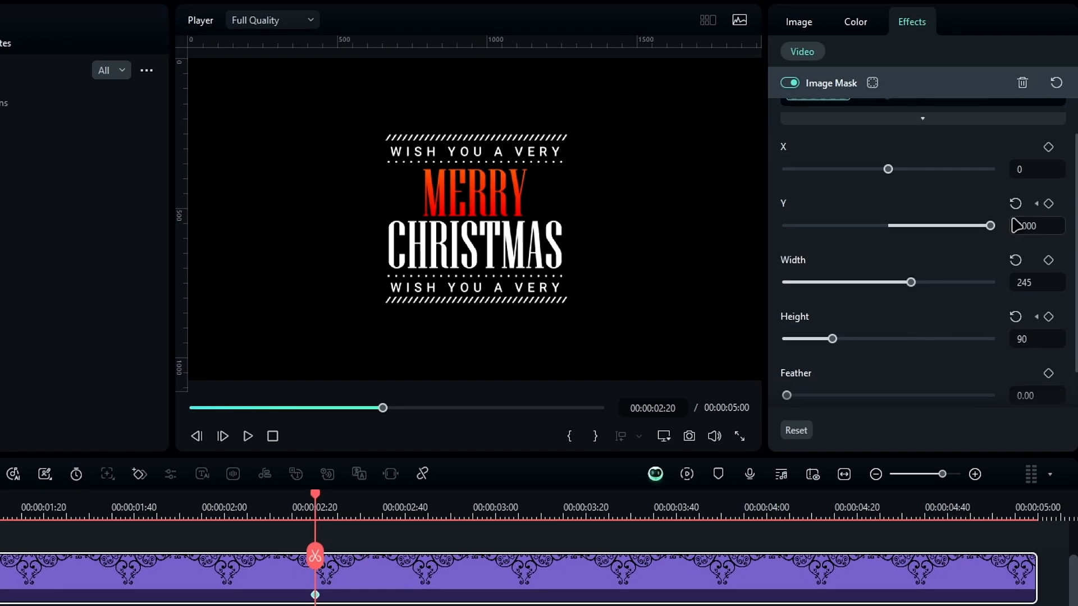
click(1017, 193)
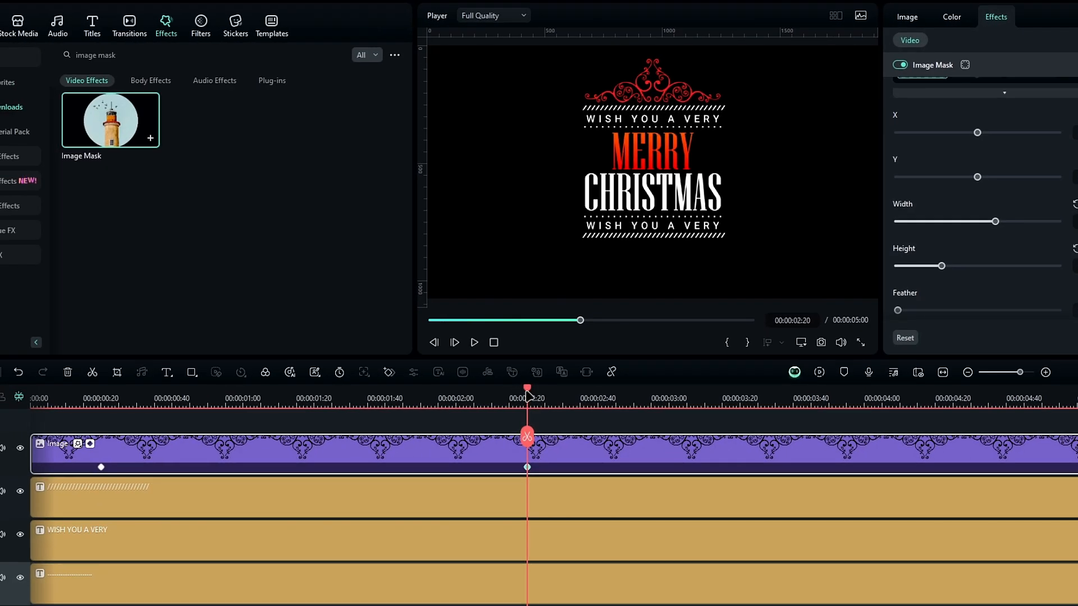
drag(528, 396, 148, 400)
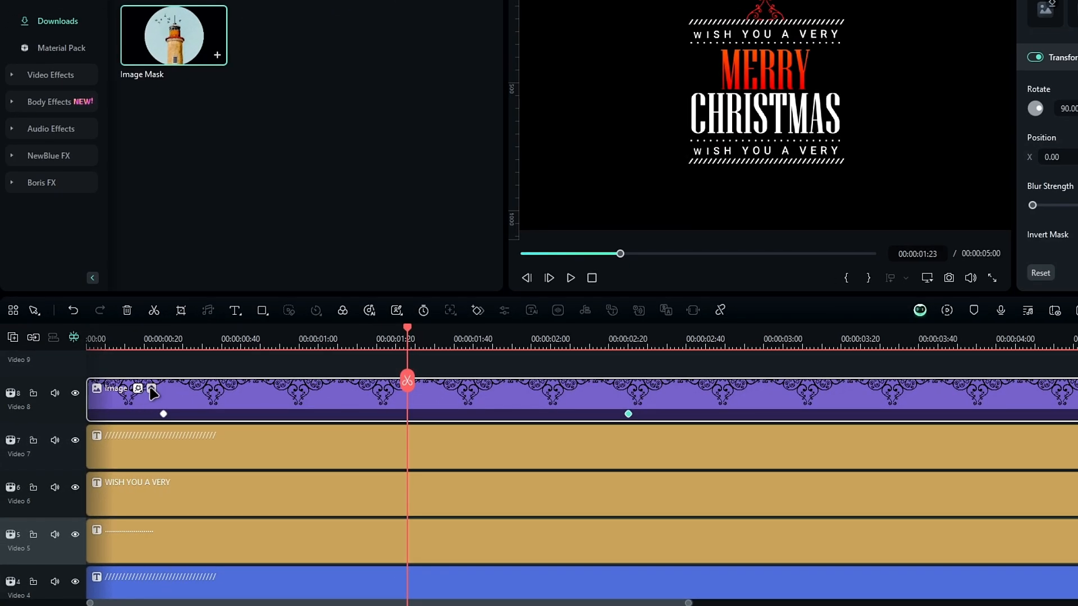
Open the ornament's keyframe graph and apply the last easing curve preset to the Position X and Position Y keyframes
click(151, 389)
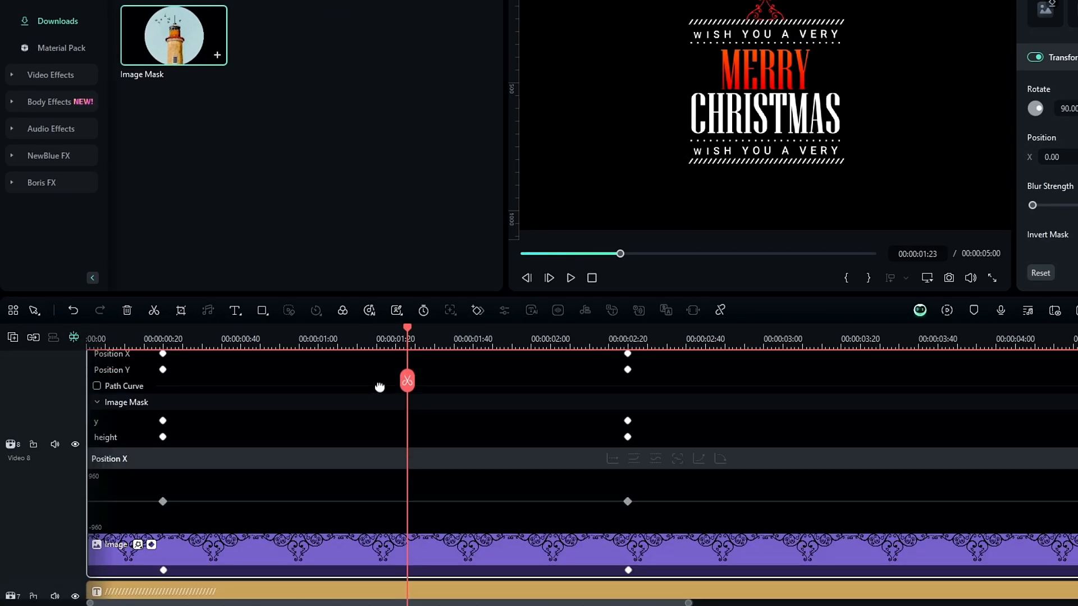
drag(141, 500, 640, 544)
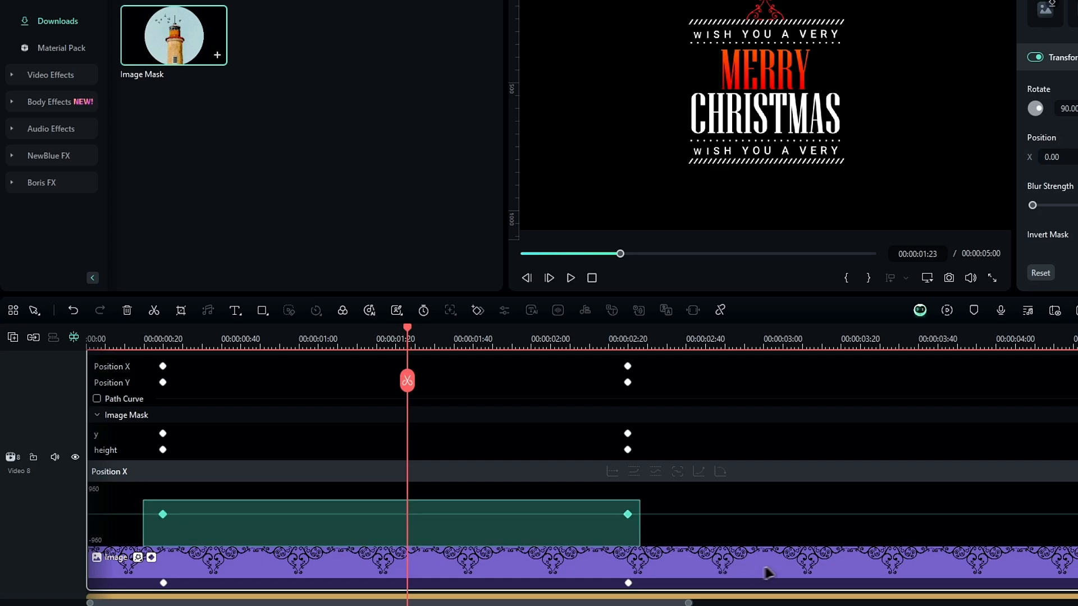
click(721, 472)
click(97, 384)
drag(149, 496, 723, 541)
click(721, 472)
Apply the last easing curve preset to the Image Mask's y and height keyframes, and close the keyframe graph
click(96, 435)
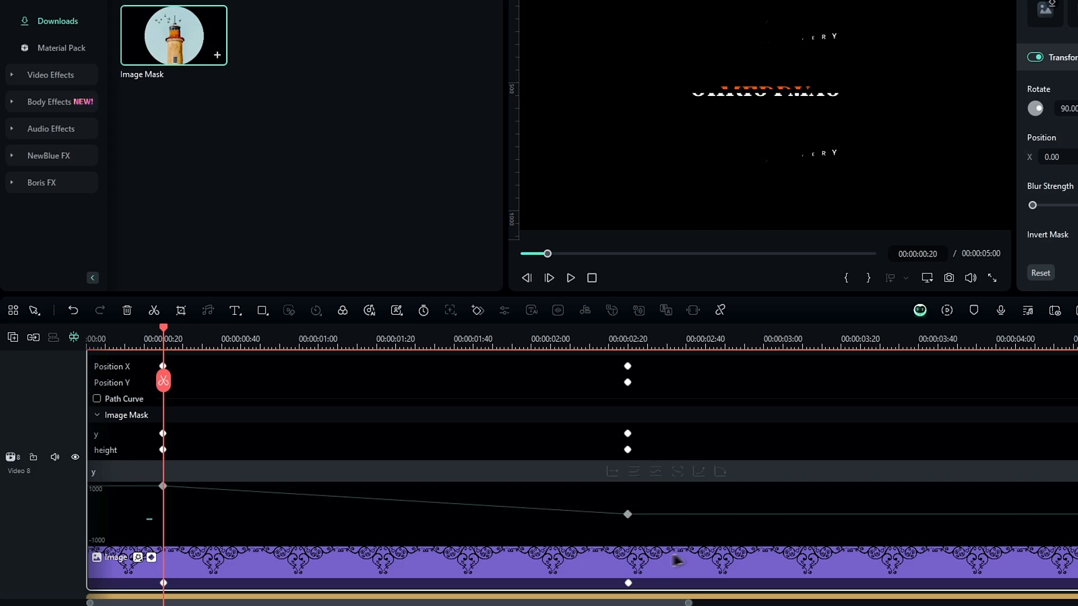
drag(147, 519, 692, 481)
click(721, 472)
click(119, 450)
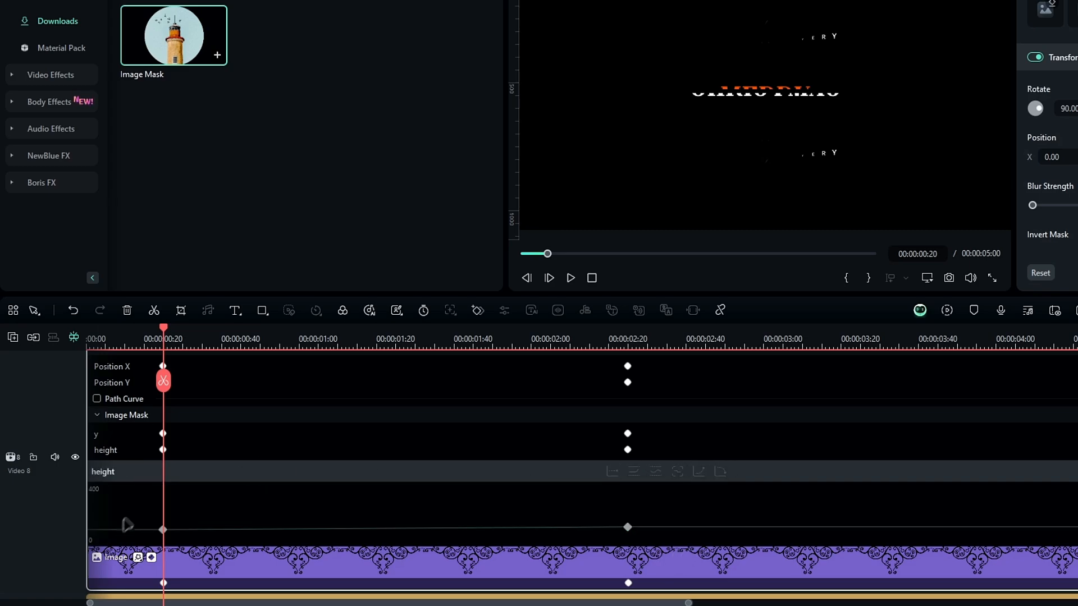
drag(128, 523, 718, 540)
click(719, 473)
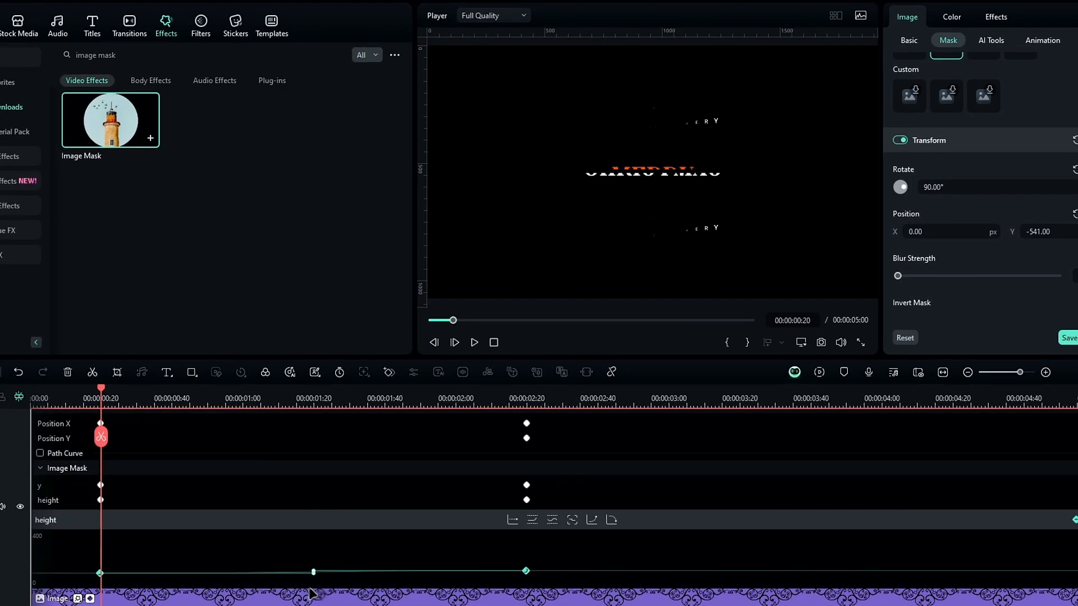
click(92, 598)
Preview the ornament's reveal and trim the start of its clip to the first keyframe at 00:00:00:20
drag(104, 398, 129, 398)
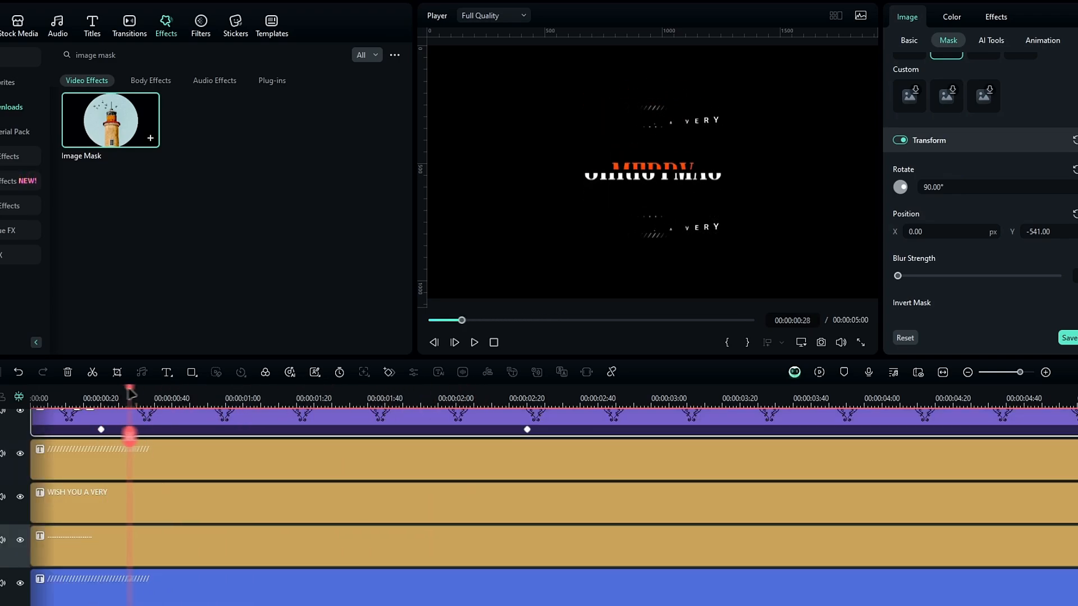
key(space)
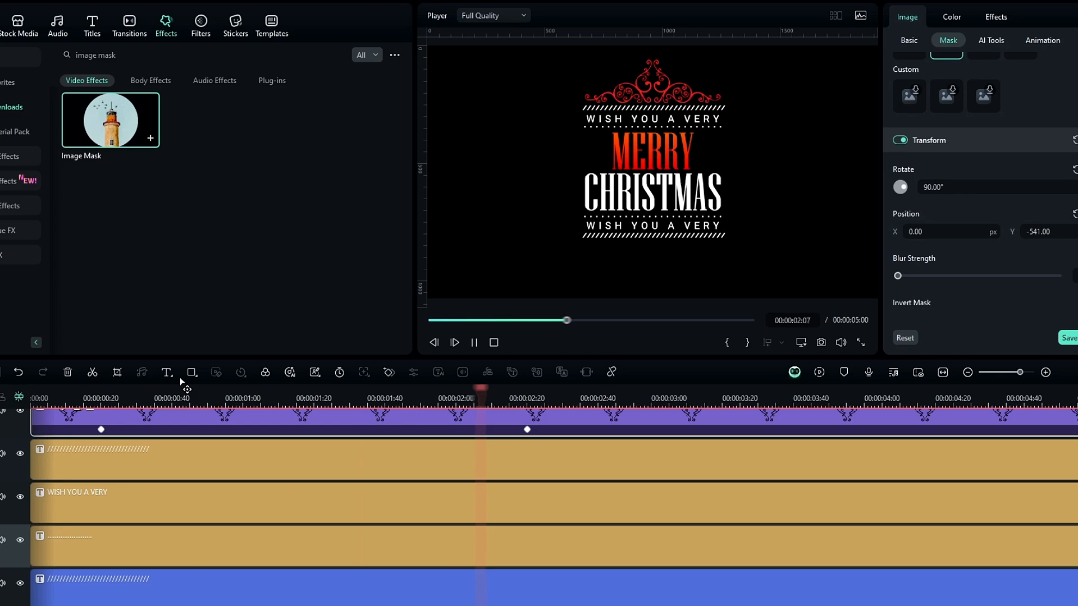
click(207, 401)
drag(199, 406, 188, 406)
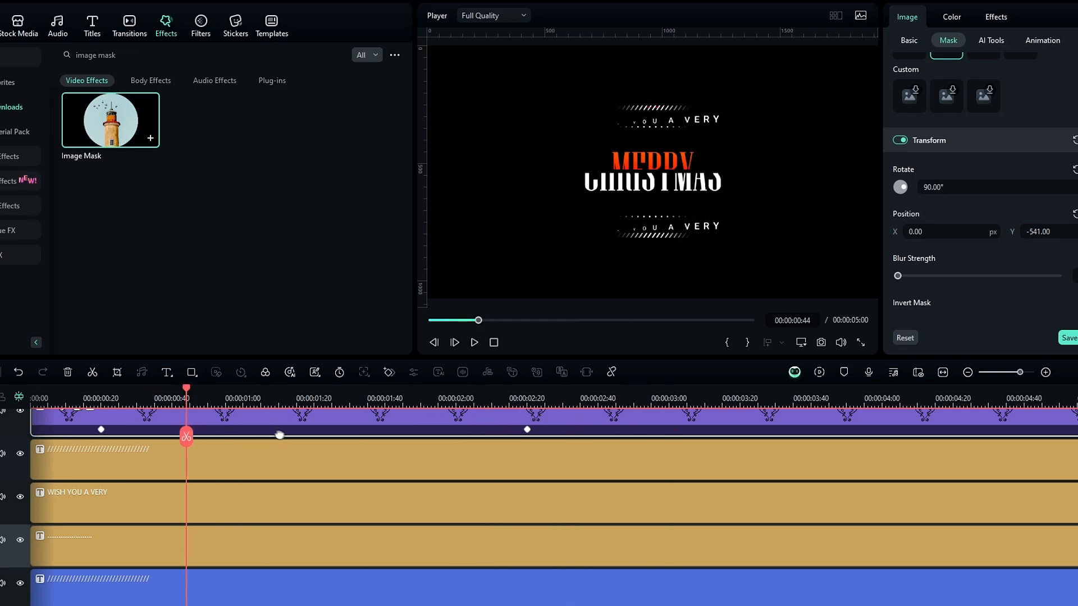
scroll(279, 436, up, 2)
drag(30, 487, 59, 488)
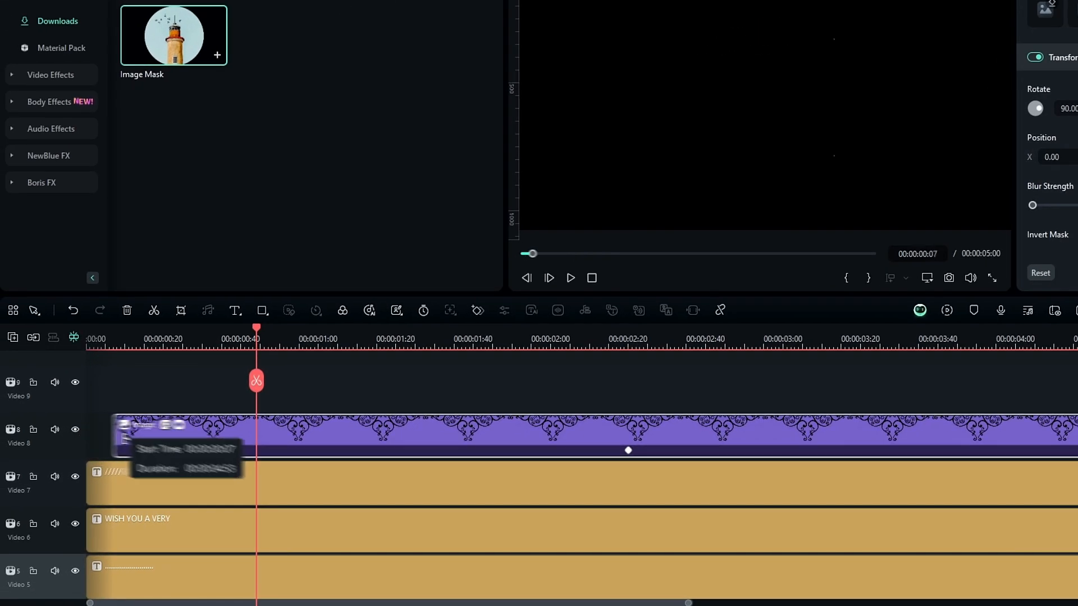
drag(115, 449, 165, 449)
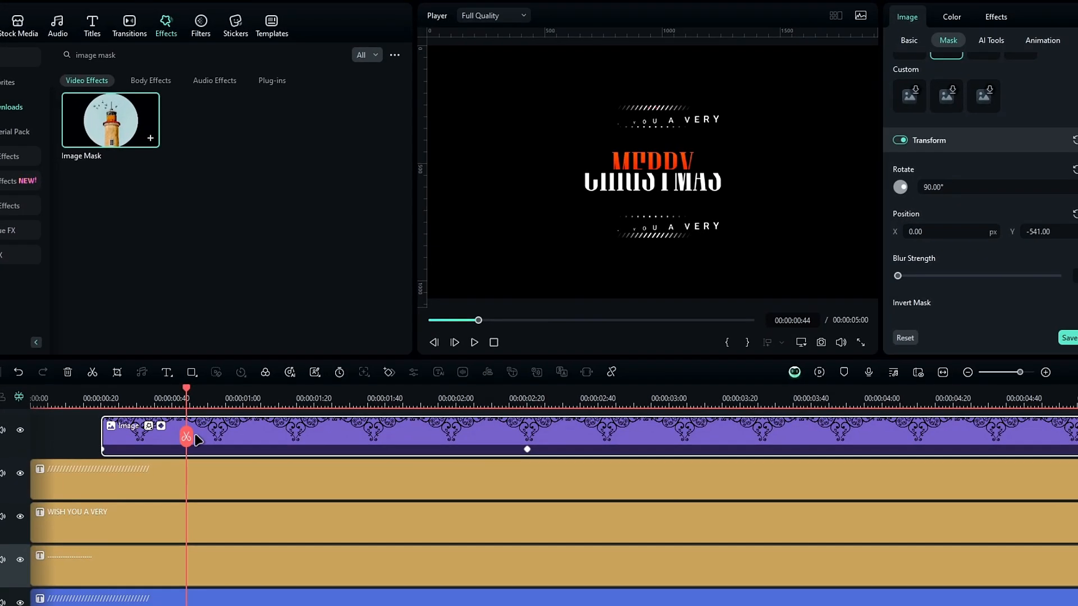
drag(191, 397, 326, 437)
mouse_move(486, 435)
mouse_down()
mouse_move(361, 437)
mouse_move(481, 440)
mouse_up()
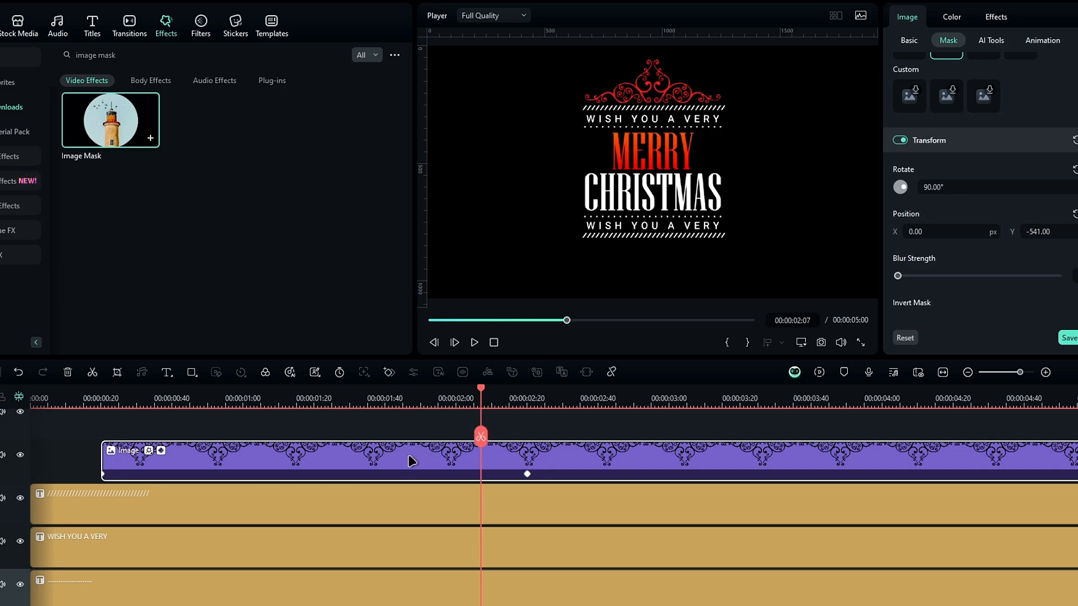
Turn the ornament clip into a compound clip named Shape Layer
key(alt+g)
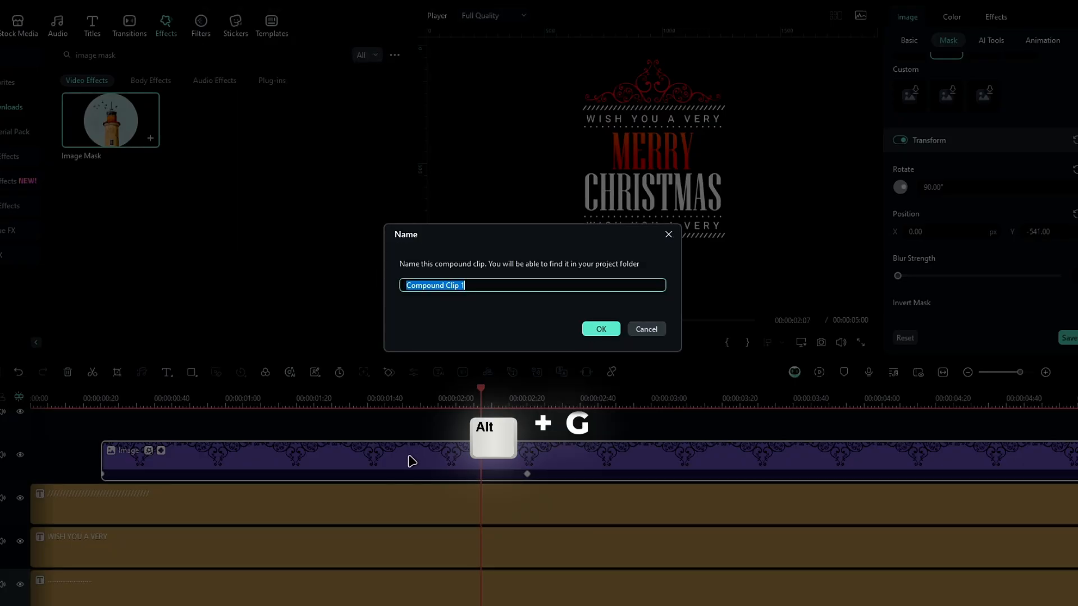
text(Shape La)
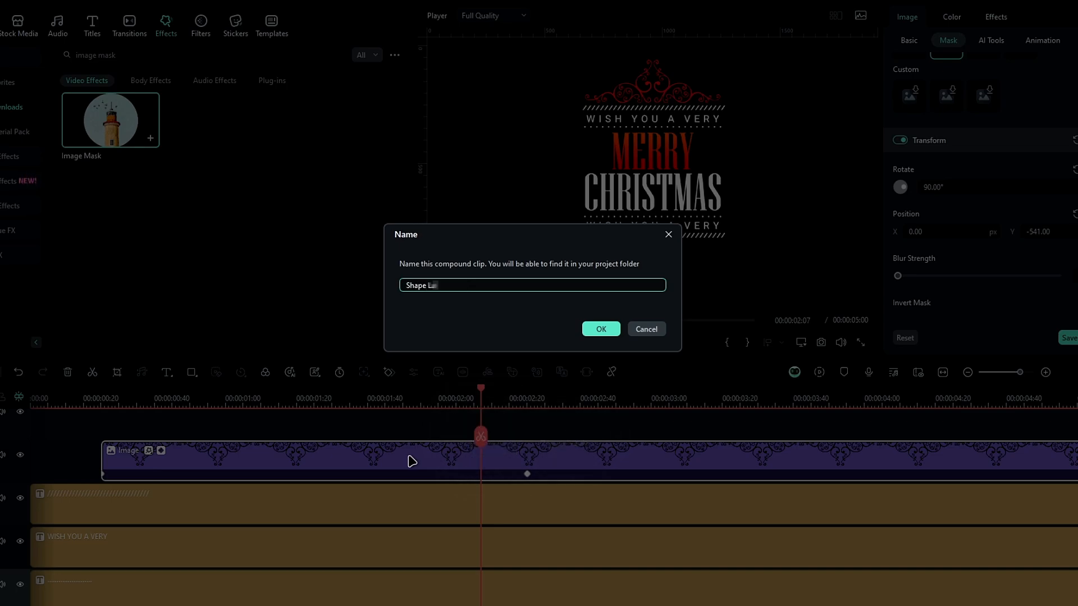
text(yer)
key(Return)
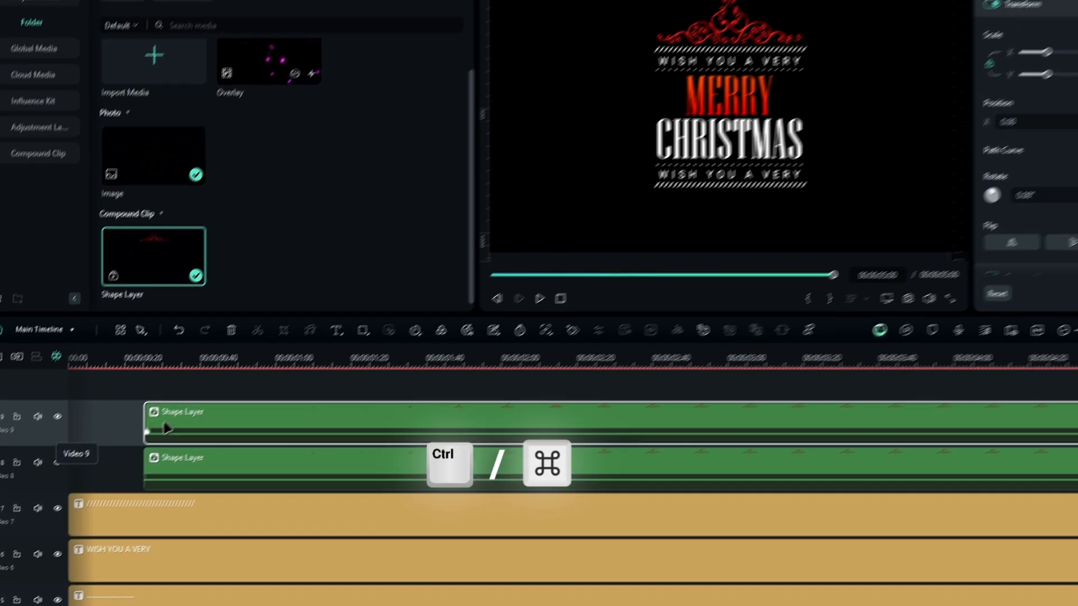
Duplicate the Shape Layer compound clip onto the track above, flip the copy vertically and set its Y position to 5 px
key(ctrl+d)
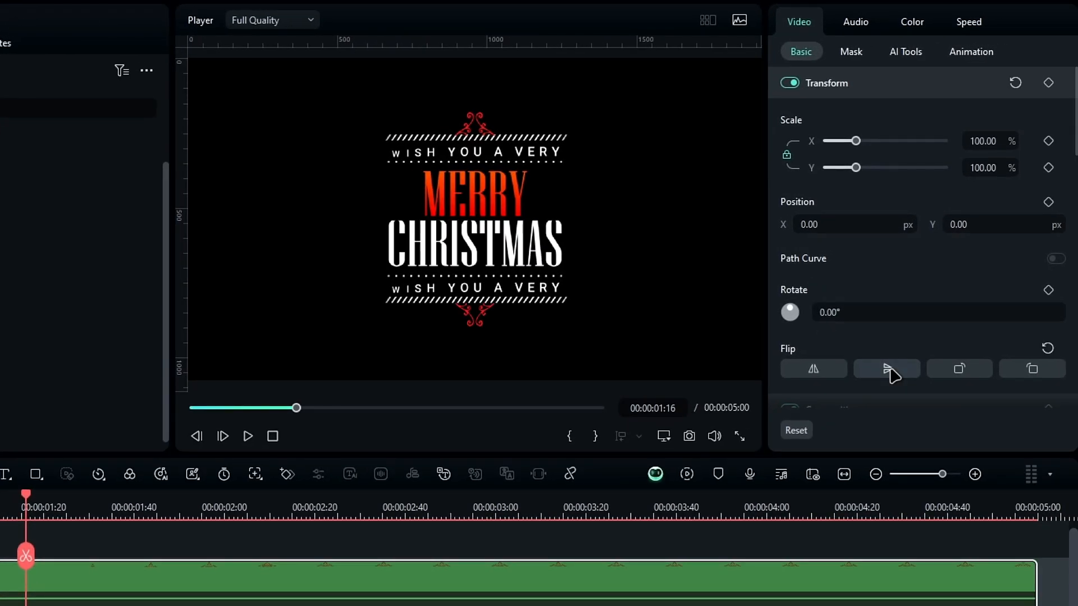
drag(28, 503, 337, 504)
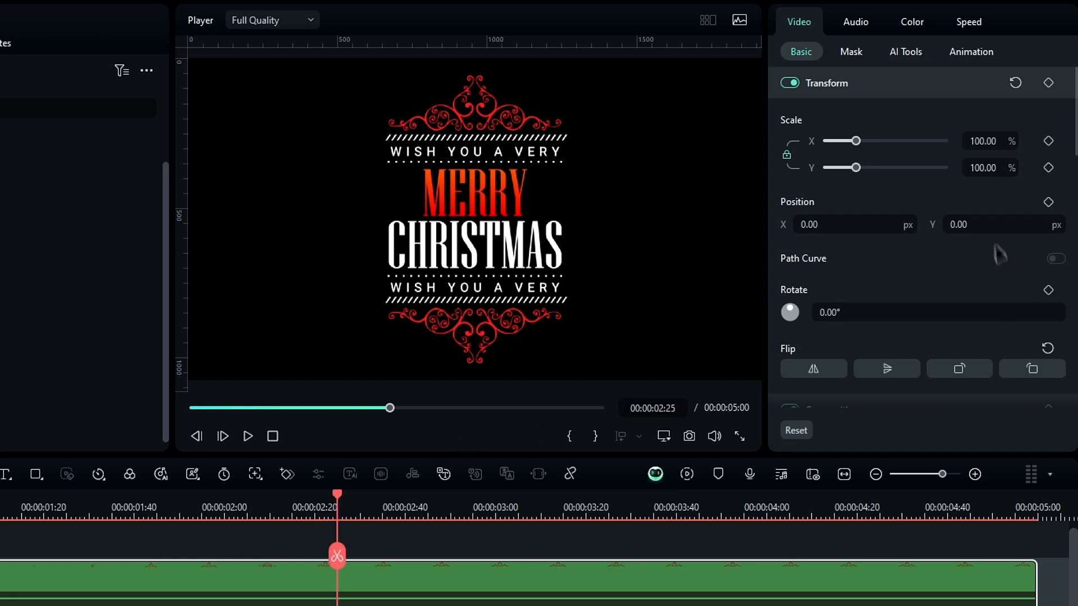
click(986, 224)
text(5.00)
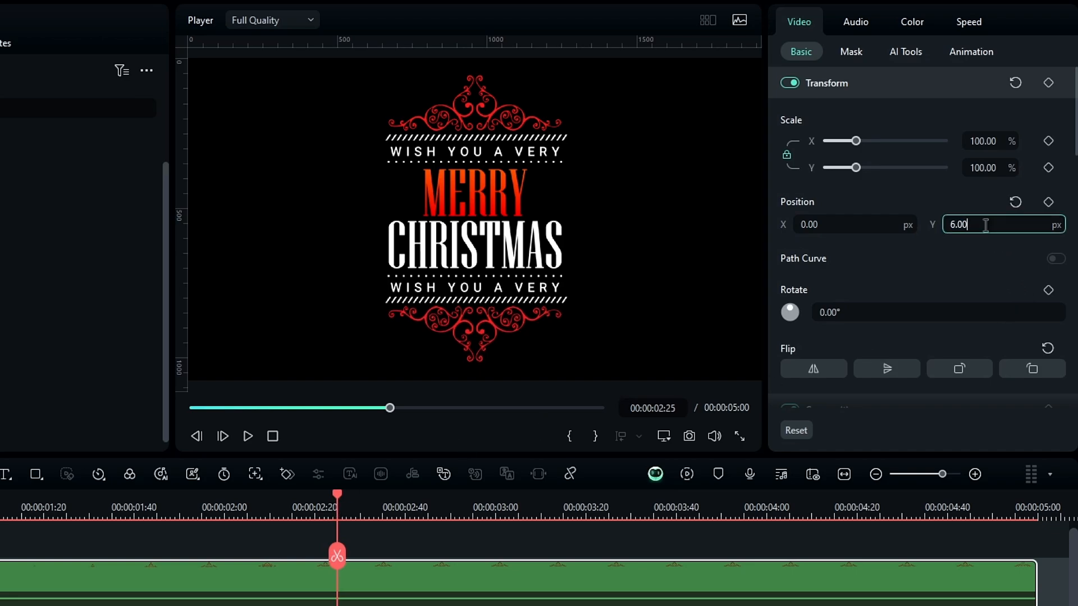
scroll(985, 225, up, 4)
scroll(985, 225, down, 7)
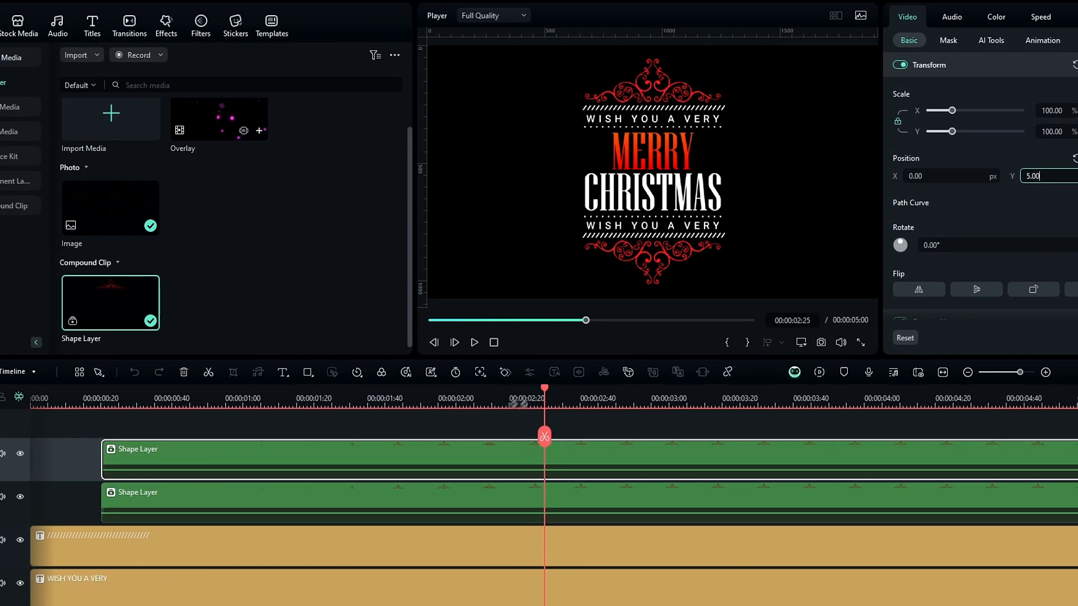
Shift both WISH YOU A VERY titles and the MERRY and CHRISTMAS clips together so they start at 00:00:00:45
drag(389, 470, 210, 502)
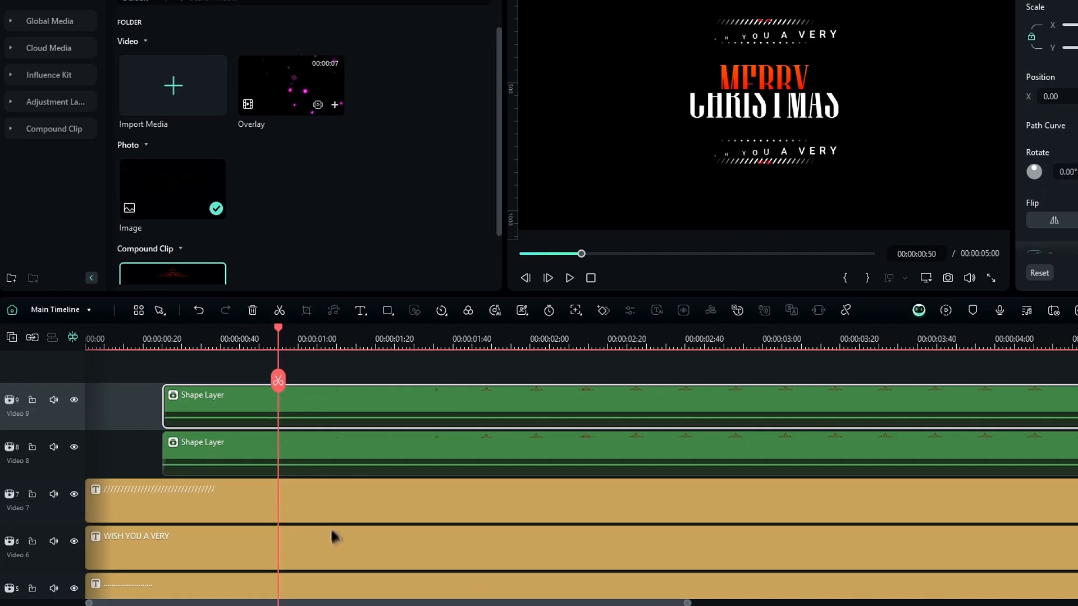
click(335, 537)
scroll(373, 380, down, 3)
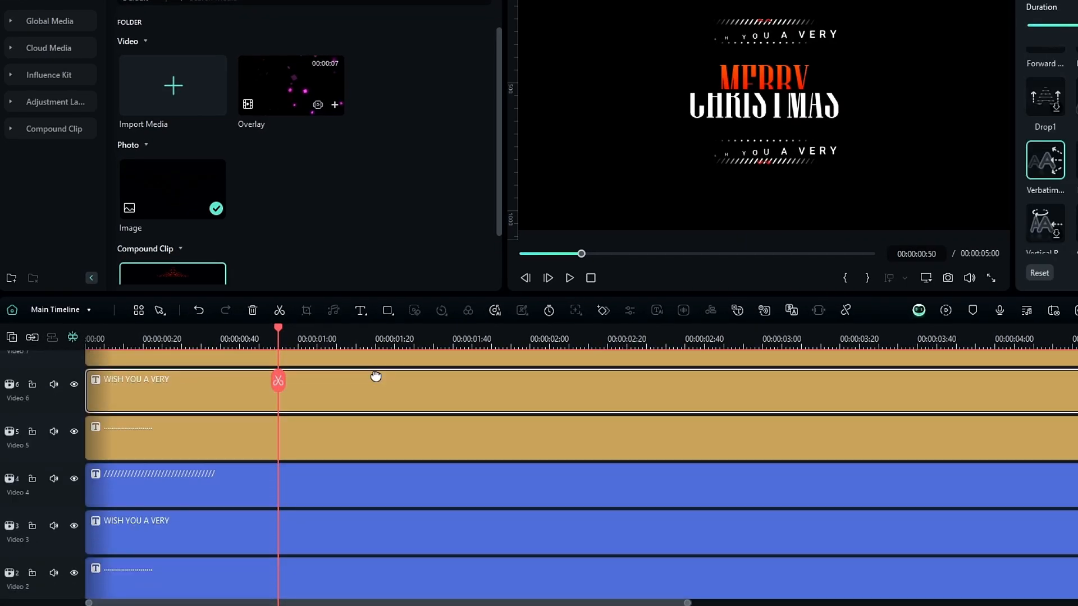
click(282, 548)
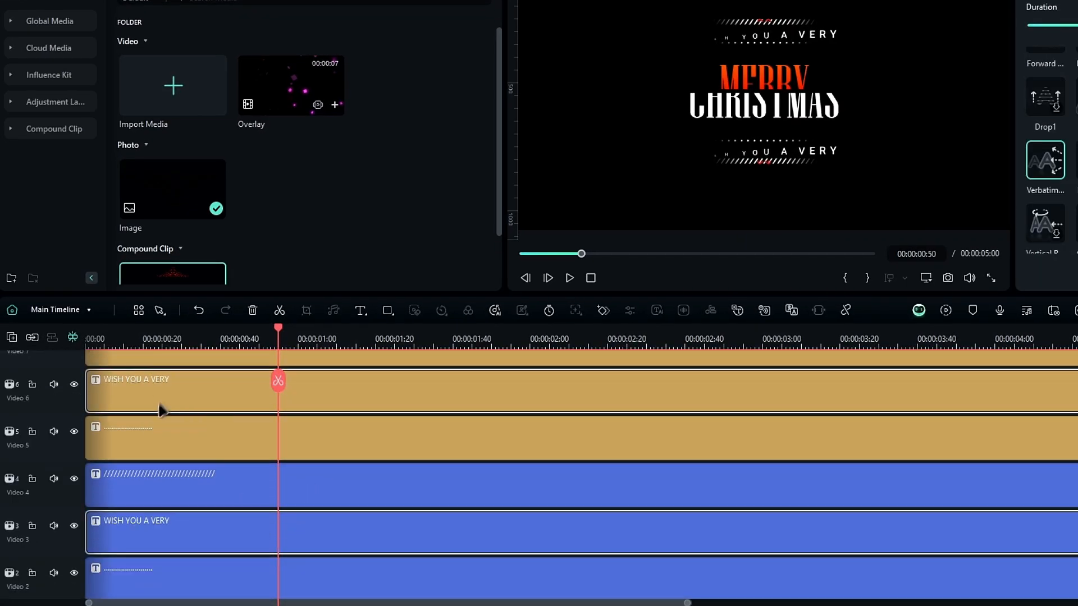
scroll(162, 409, down, 3)
drag(279, 332, 265, 376)
drag(140, 496, 318, 503)
scroll(337, 401, up, 2)
drag(158, 342, 166, 349)
scroll(255, 462, up, 3)
scroll(255, 462, down, 3)
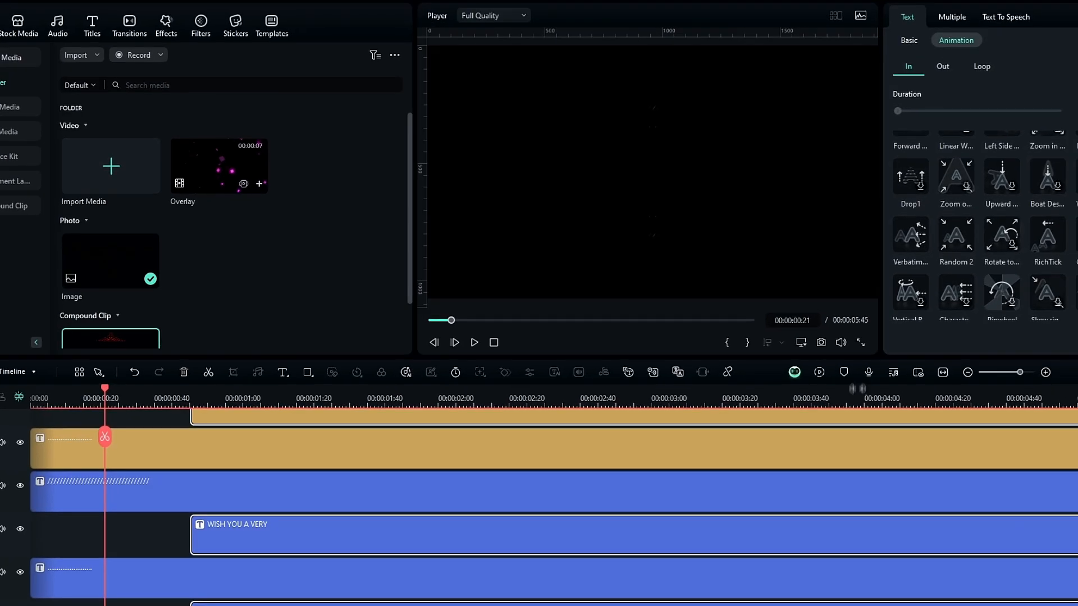
Split the clips at 00:00:05:00, delete the pieces past that point, and play back the animation
drag(818, 401, 804, 402)
key(Down)
key(Down)
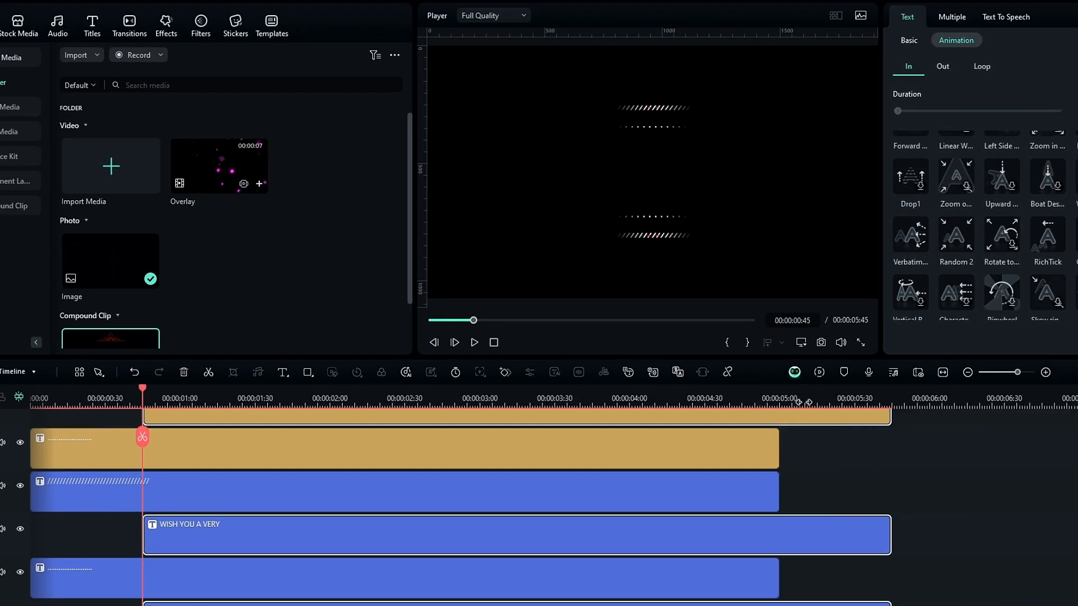
key(ctrl+a)
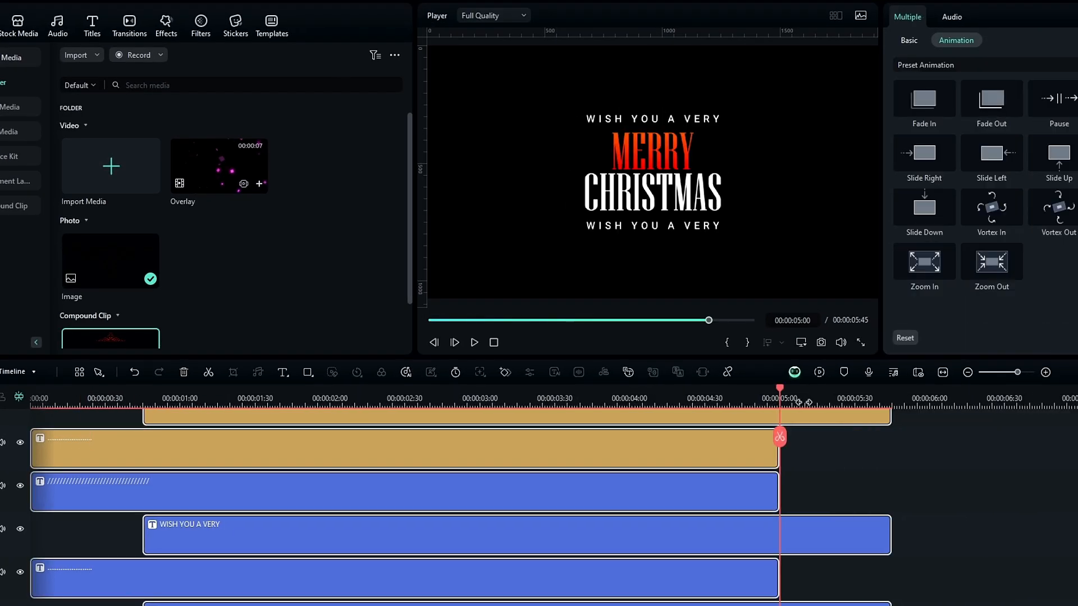
click(780, 437)
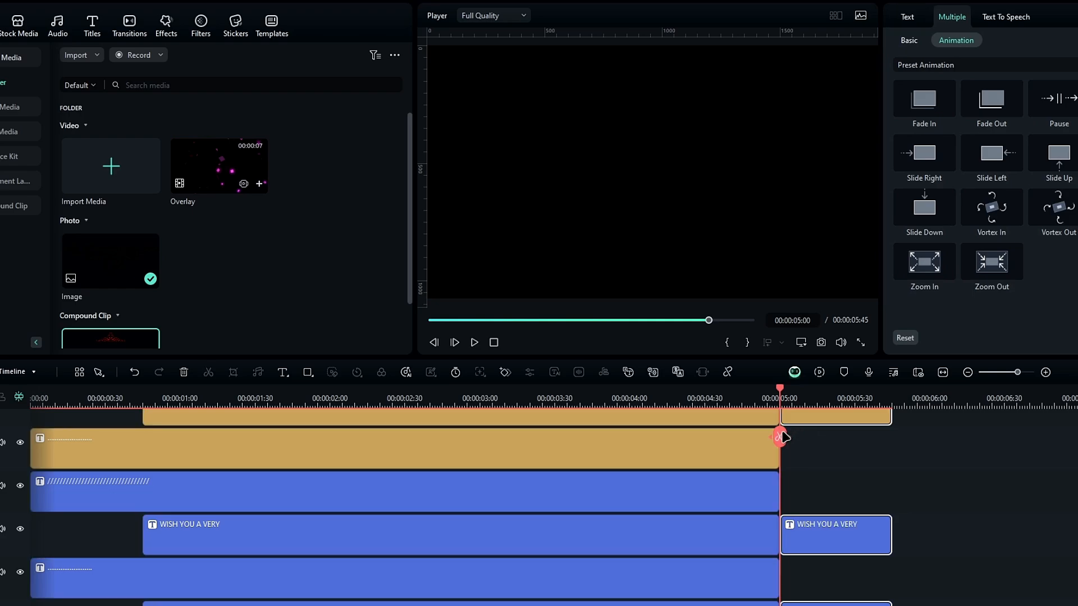
key(Delete)
click(938, 375)
key(space)
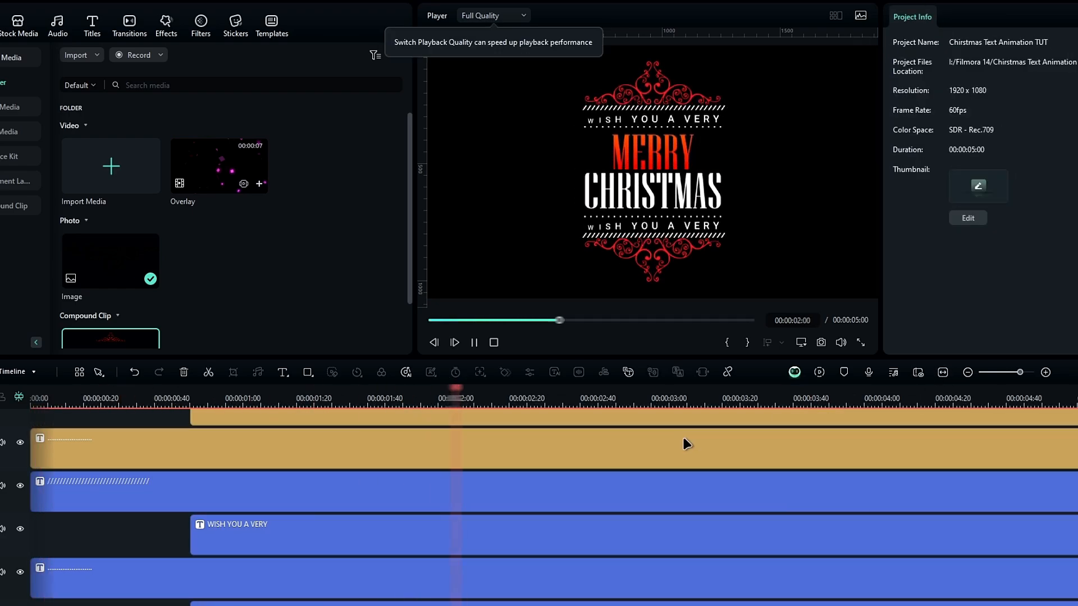
key(Home)
key(space)
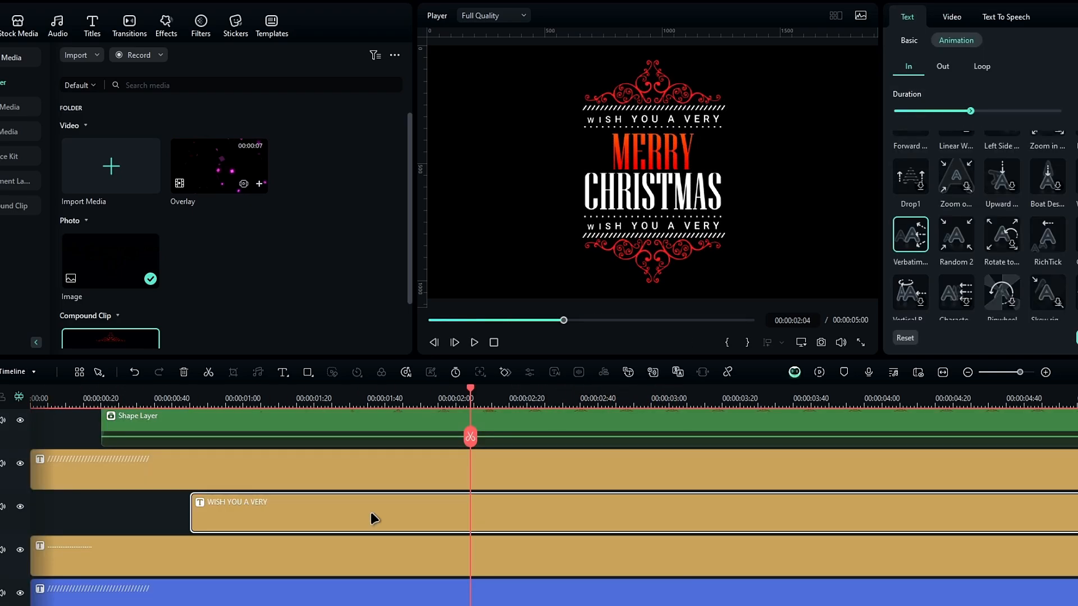
Change the lower WISH YOU A VERY title's text to HAPPY NEW YEAR
click(909, 40)
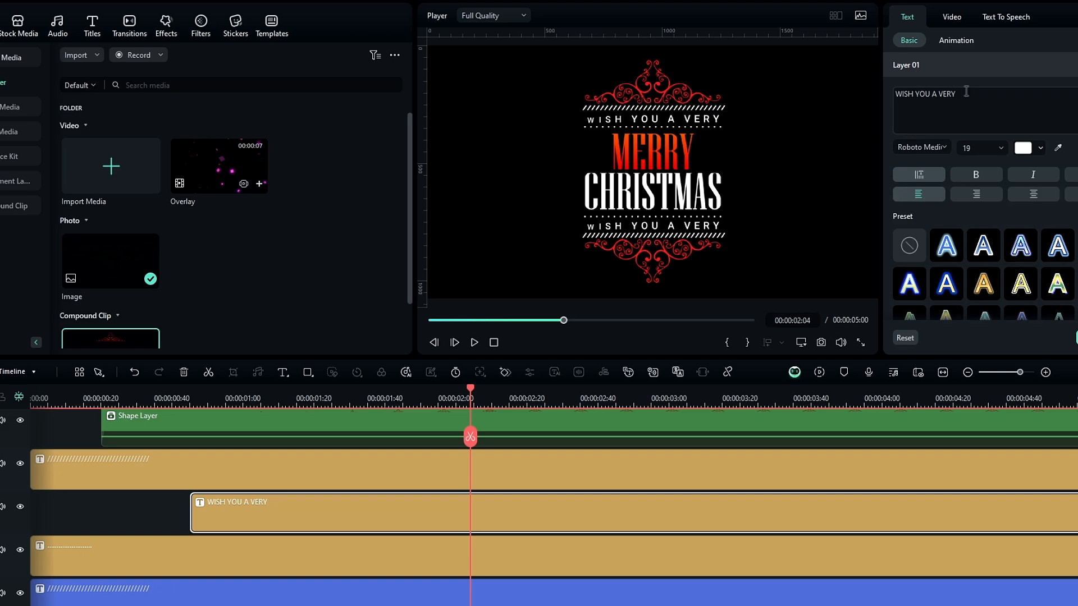
triple_click(927, 94)
text(HAPPY)
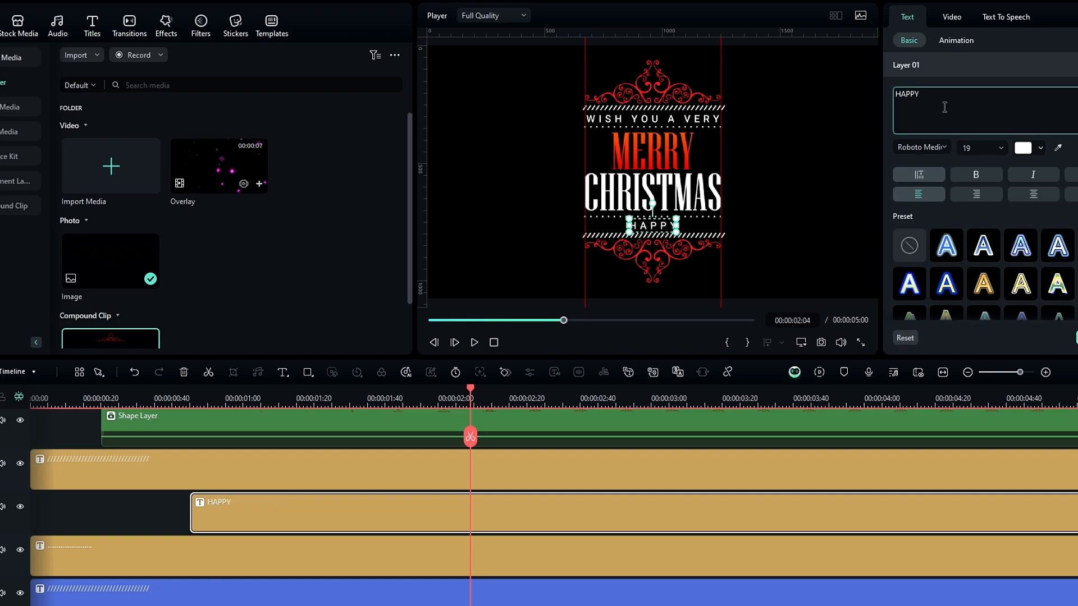
text( NEW YEAR)
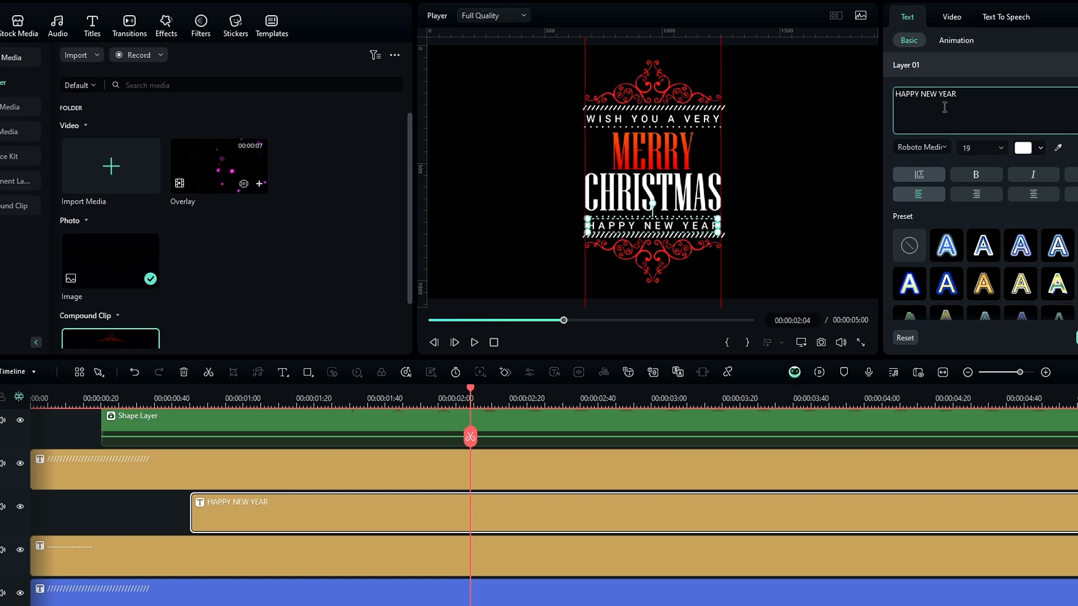
mouse_move(470, 405)
mouse_down()
mouse_move(449, 405)
mouse_move(850, 411)
mouse_move(118, 411)
mouse_move(480, 408)
mouse_up()
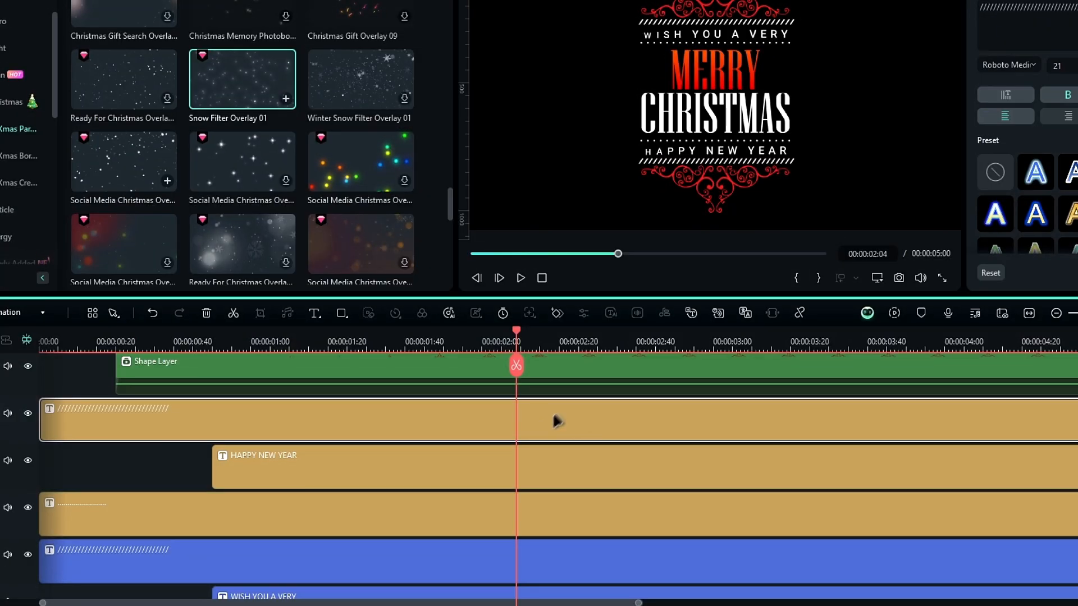
Turn the lower and upper slash-line titles into separate compound clips named Line 1 and Line 2
key(alt+g)
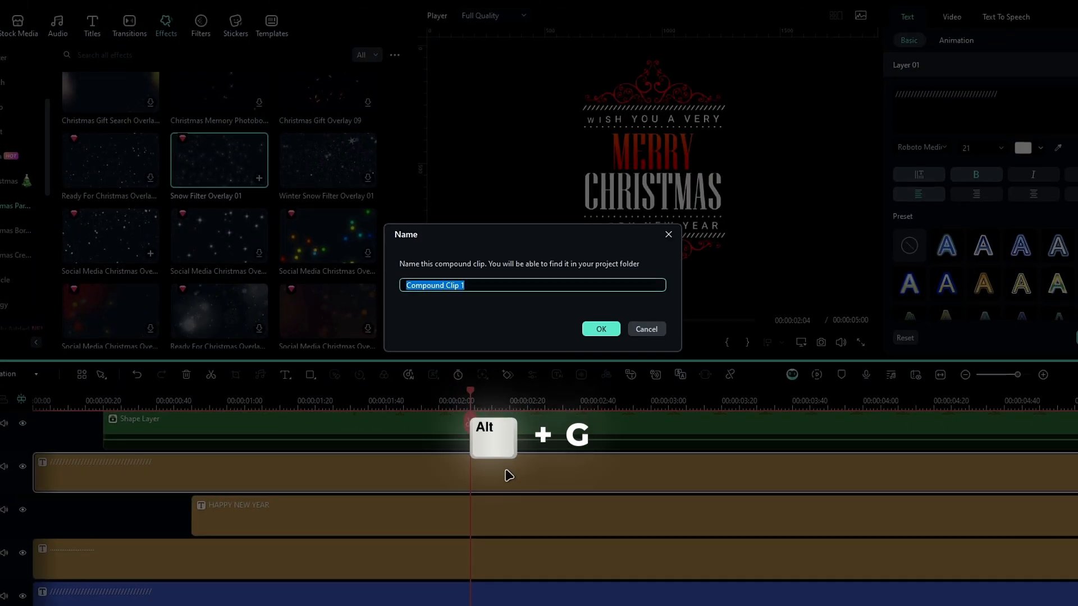
text(Line)
key(Return)
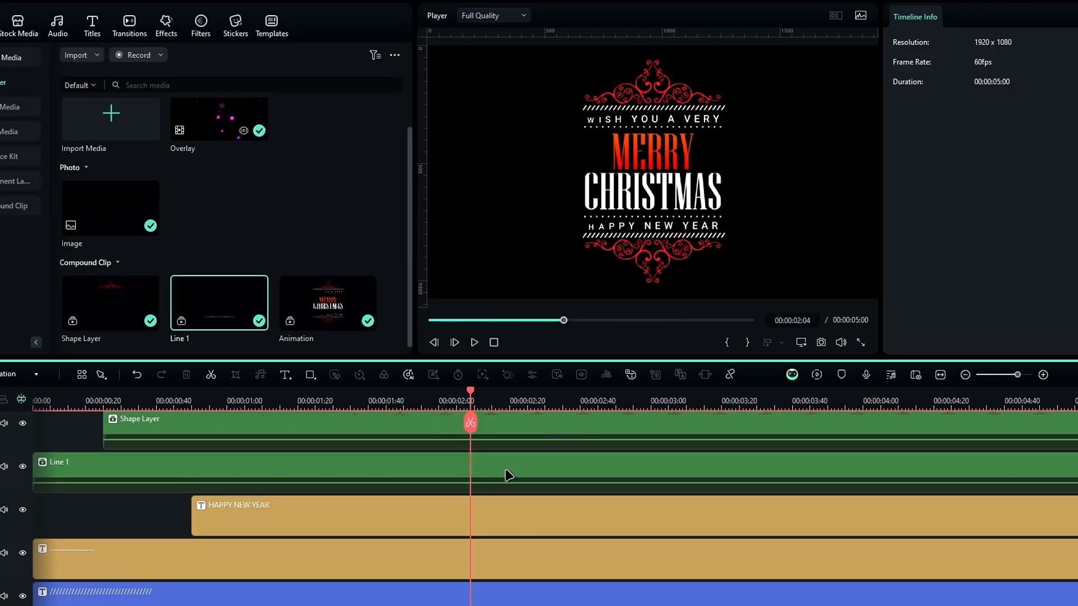
scroll(509, 475, down, 1)
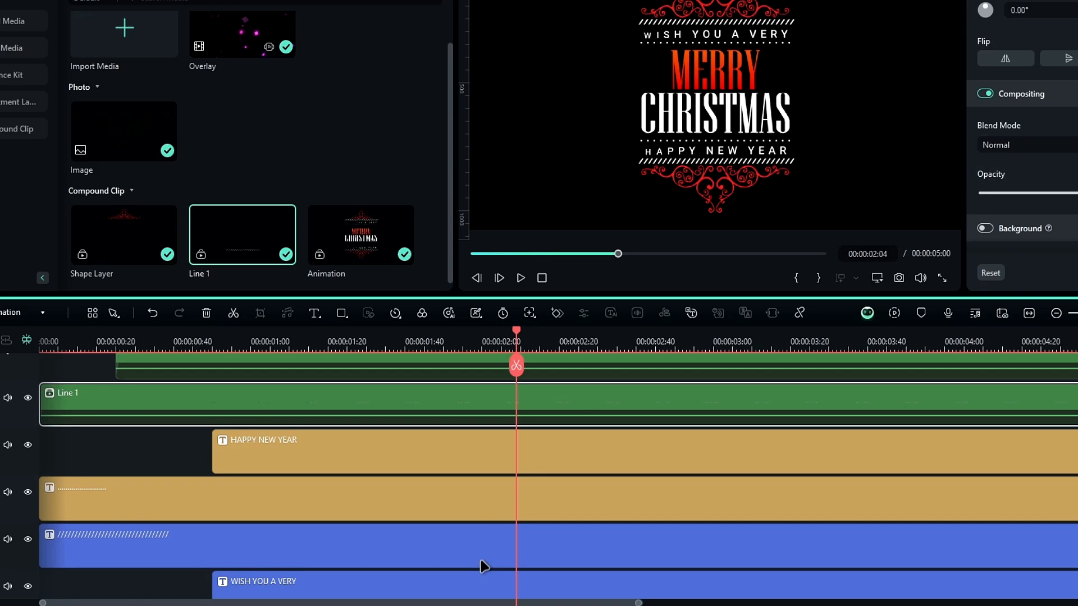
click(452, 594)
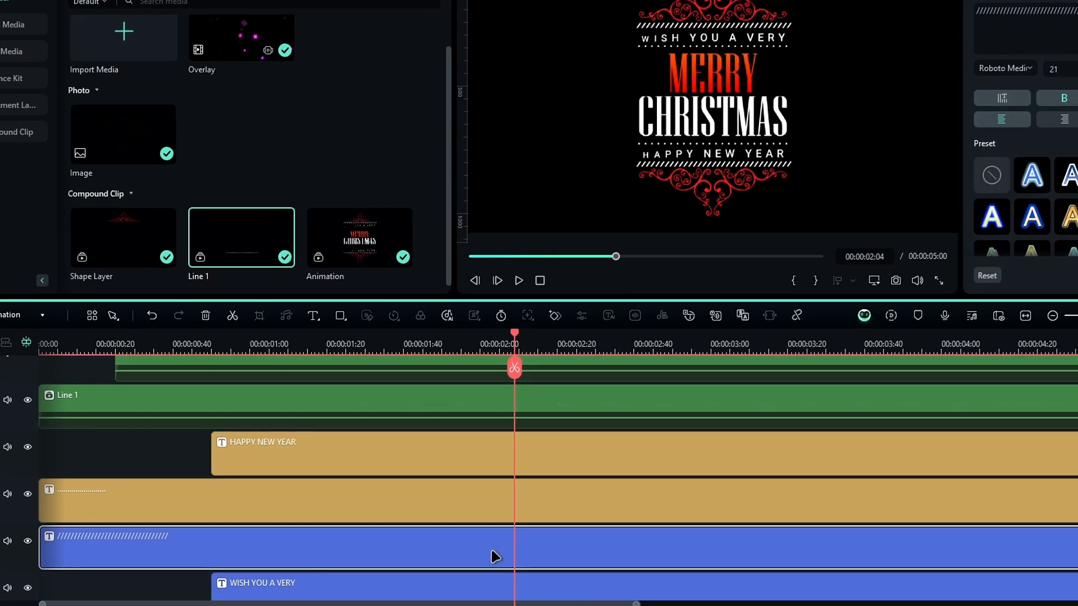
key(alt+g)
text(Line 1)
key(Return)
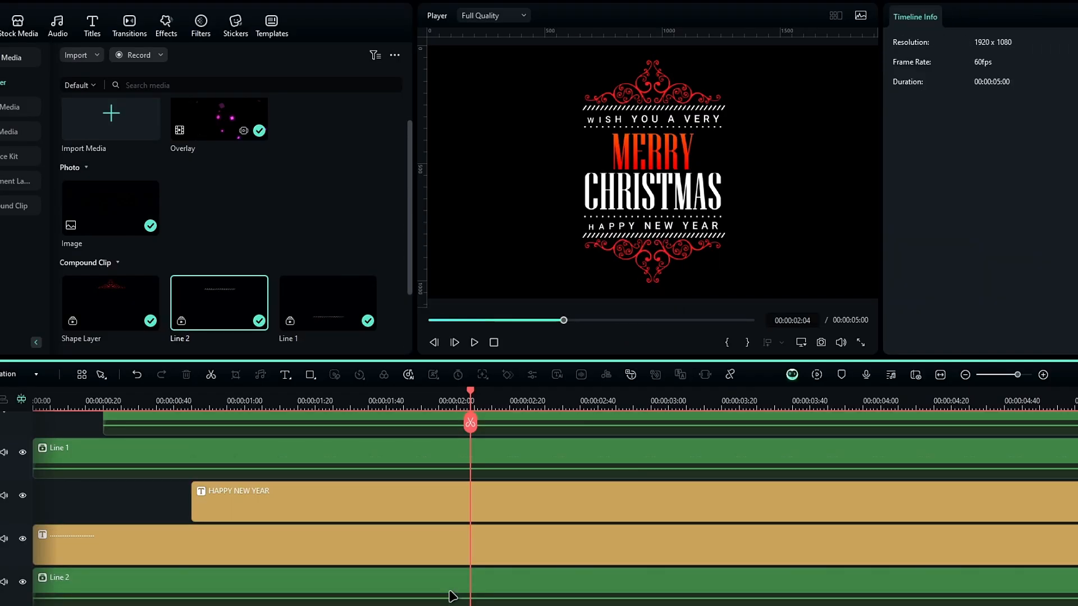
Add a double-line mask to the Line 1 clip and set its width to 35.5% so the line's ends align with the lettering
click(534, 491)
scroll(512, 480, up, 1)
click(519, 471)
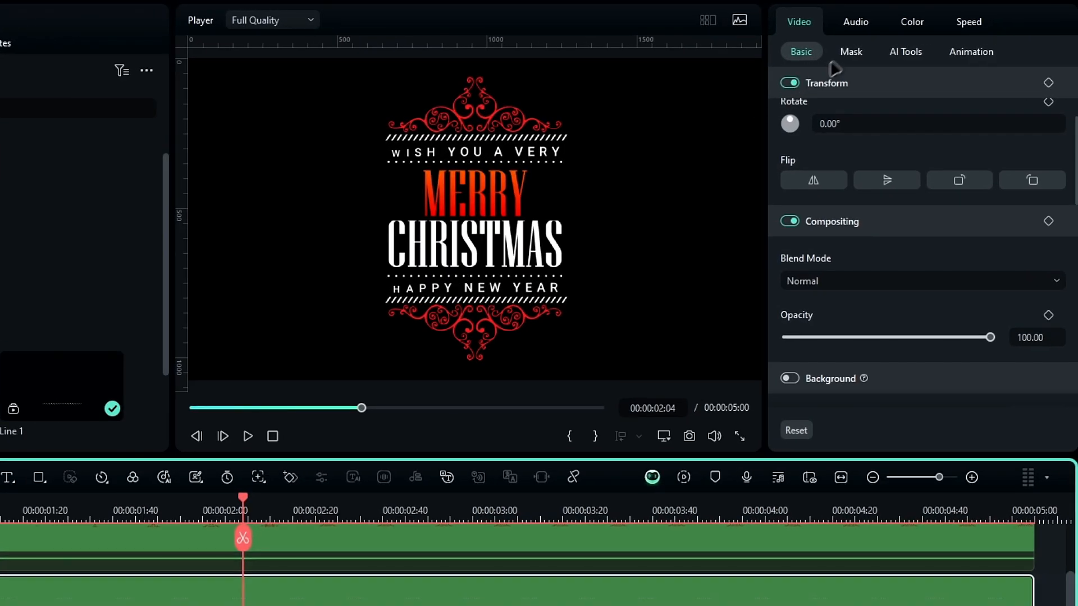
click(847, 53)
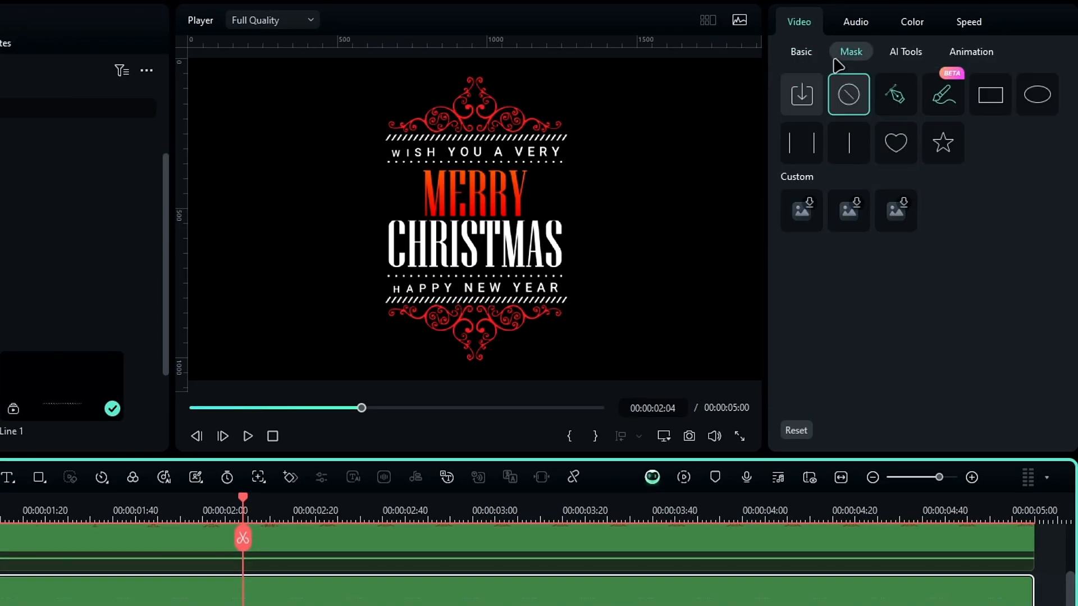
click(801, 142)
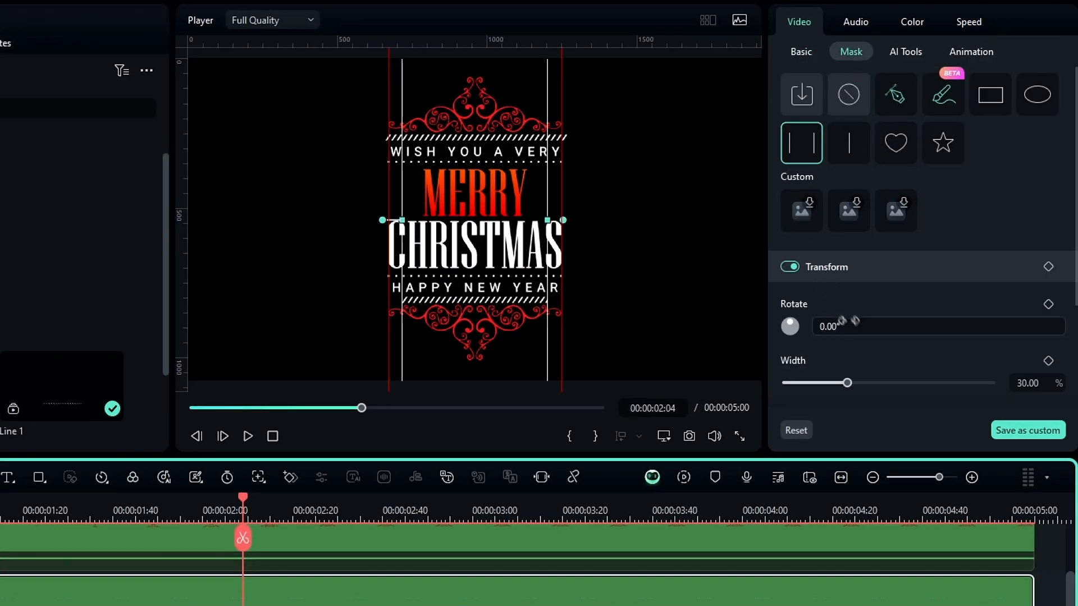
drag(849, 386, 860, 386)
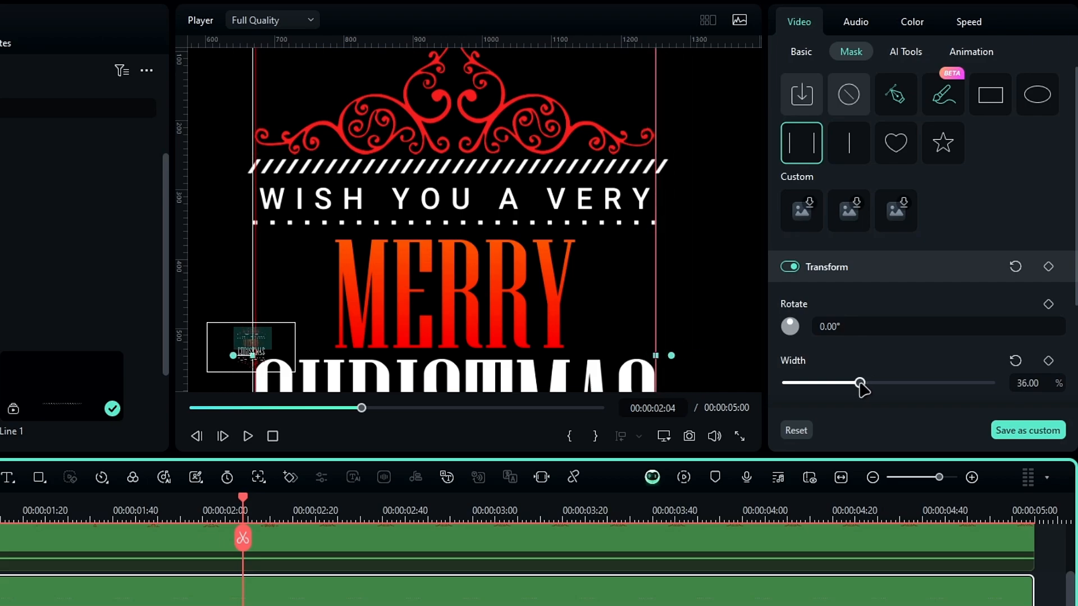
click(1032, 381)
text(35)
key(Return)
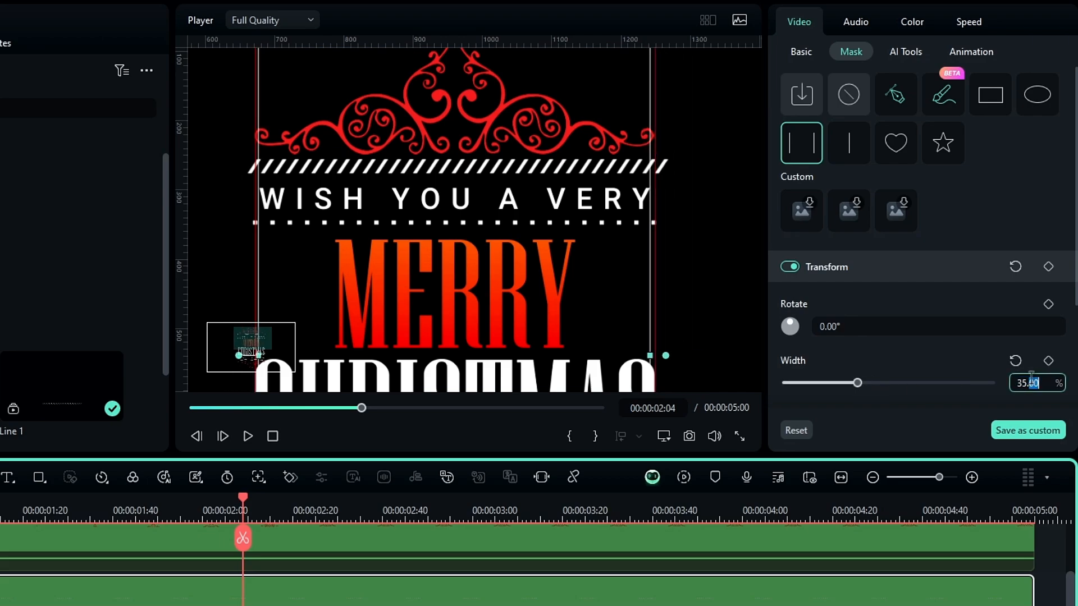
text(5)
key(Return)
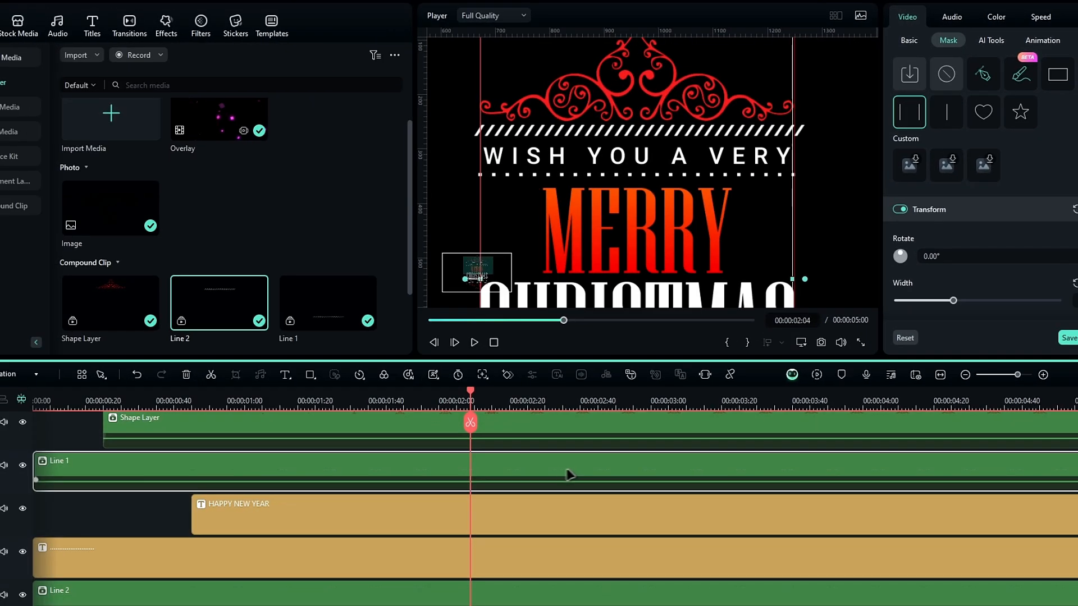
Copy the effects, including the mask, from the Line 1 clip and paste them onto the Line 2 clip
right_click(352, 599)
mouse_move(696, 270)
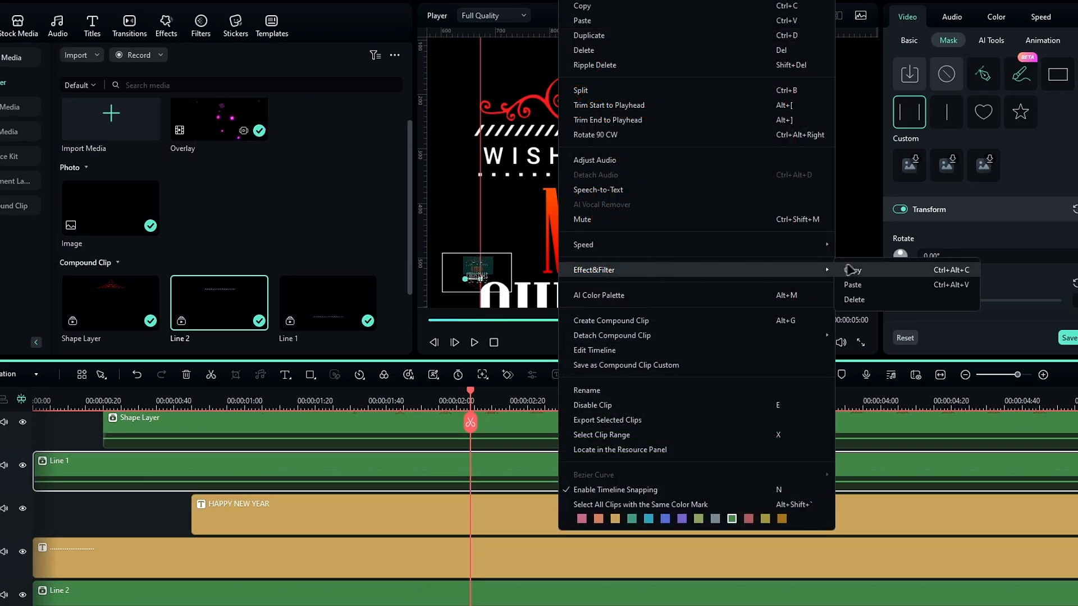
click(851, 271)
scroll(542, 573, down, 2)
right_click(553, 548)
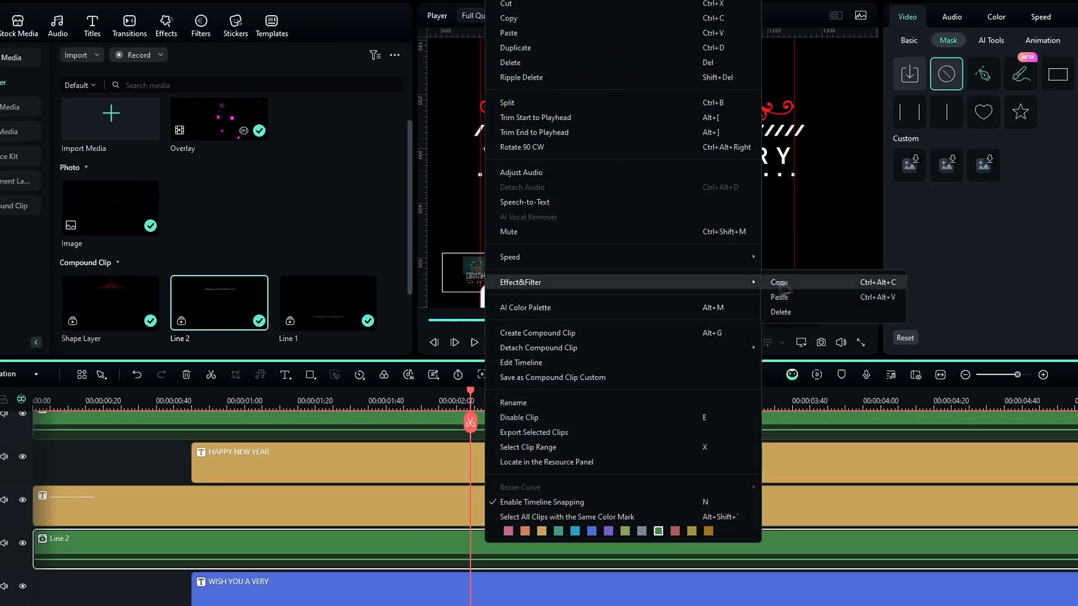
click(807, 297)
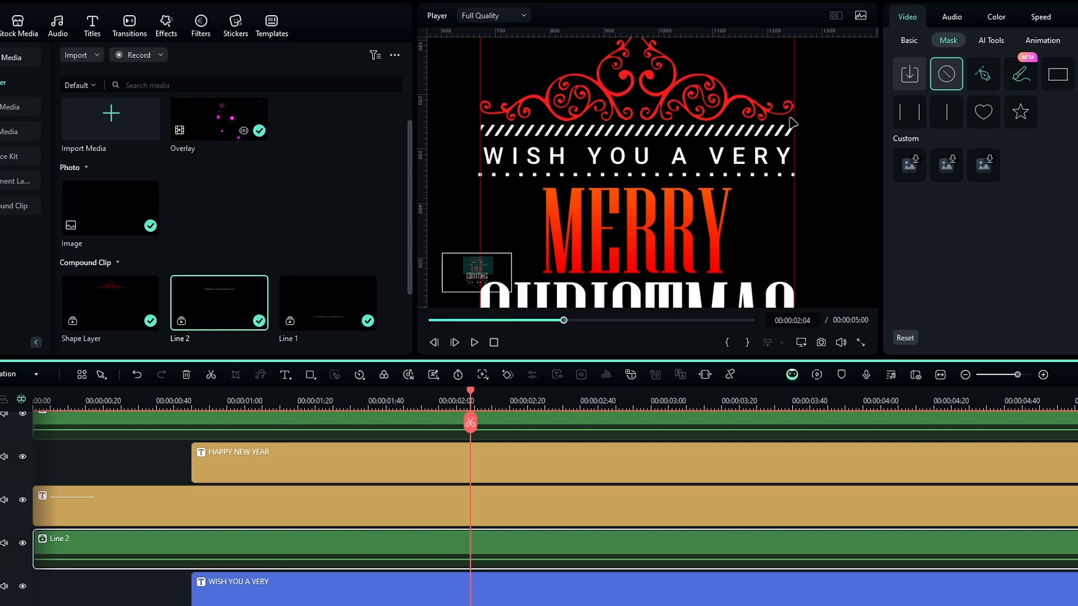
click(821, 177)
scroll(818, 177, down, 6)
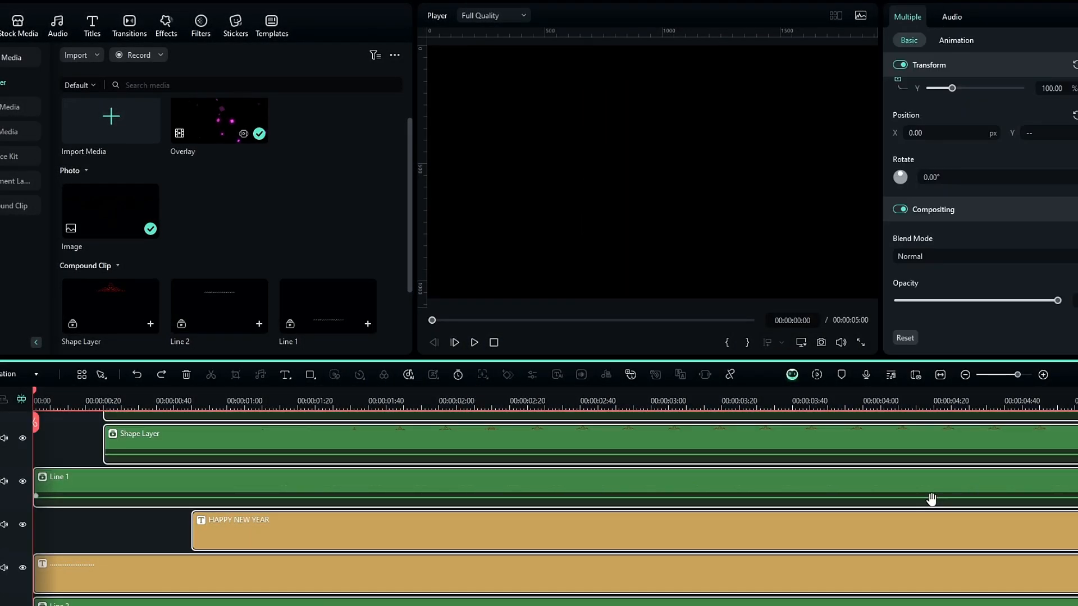
Combine all selected timeline clips into one compound clip named Animation
key(alt+g)
text(Animation)
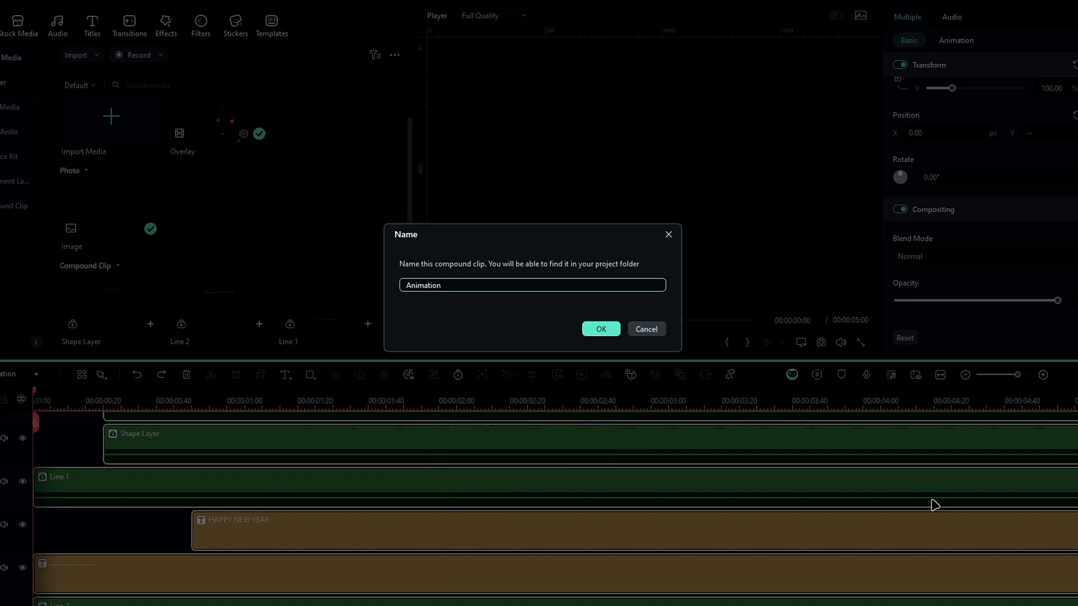
key(Return)
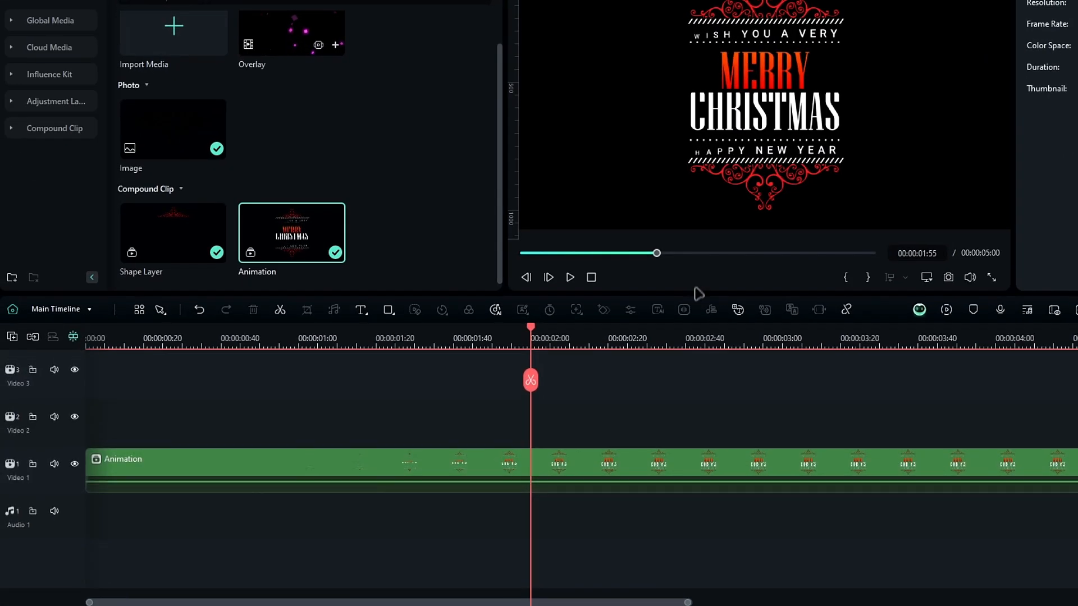
Move the Animation compound clip up to the Video 3 track and scrub through it
click(438, 464)
drag(449, 465, 449, 373)
drag(447, 409, 457, 480)
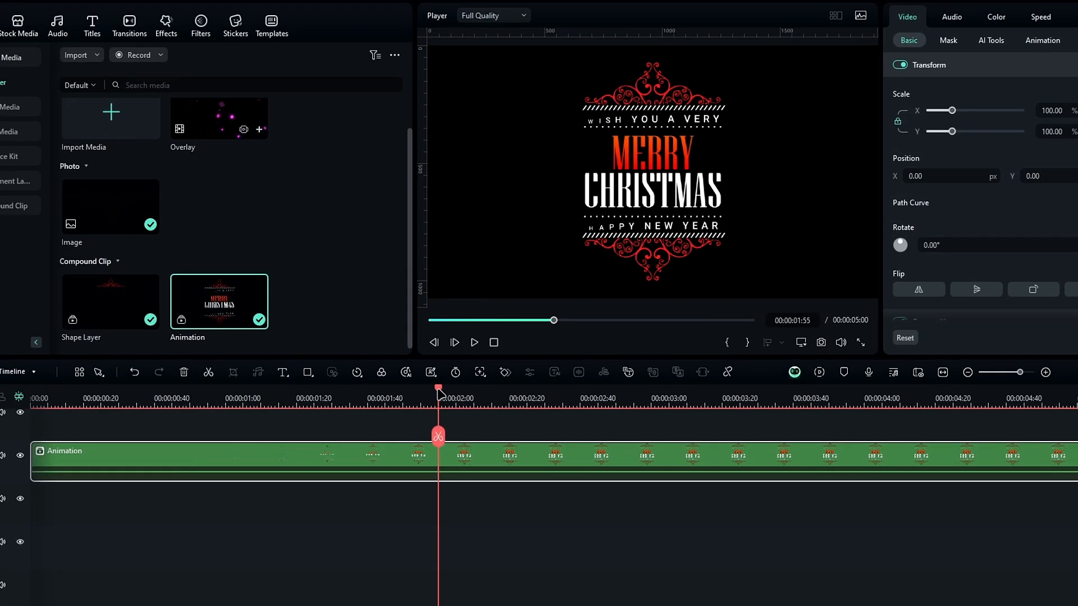
drag(531, 329, 812, 340)
drag(696, 400, 181, 399)
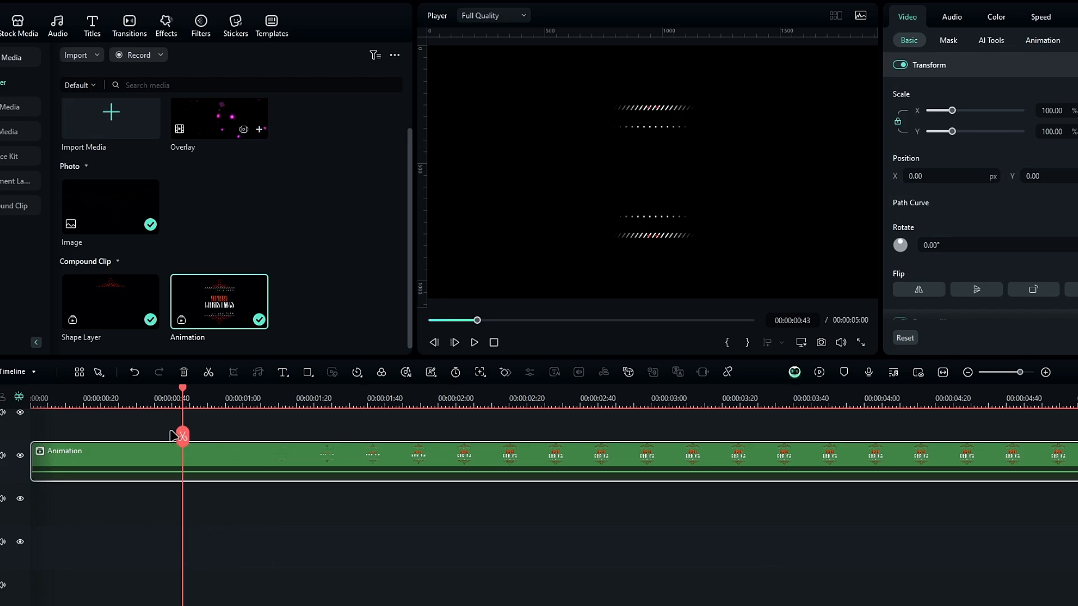
Add the Black solid color from the stock media library to the start of the Video 1 track
click(84, 34)
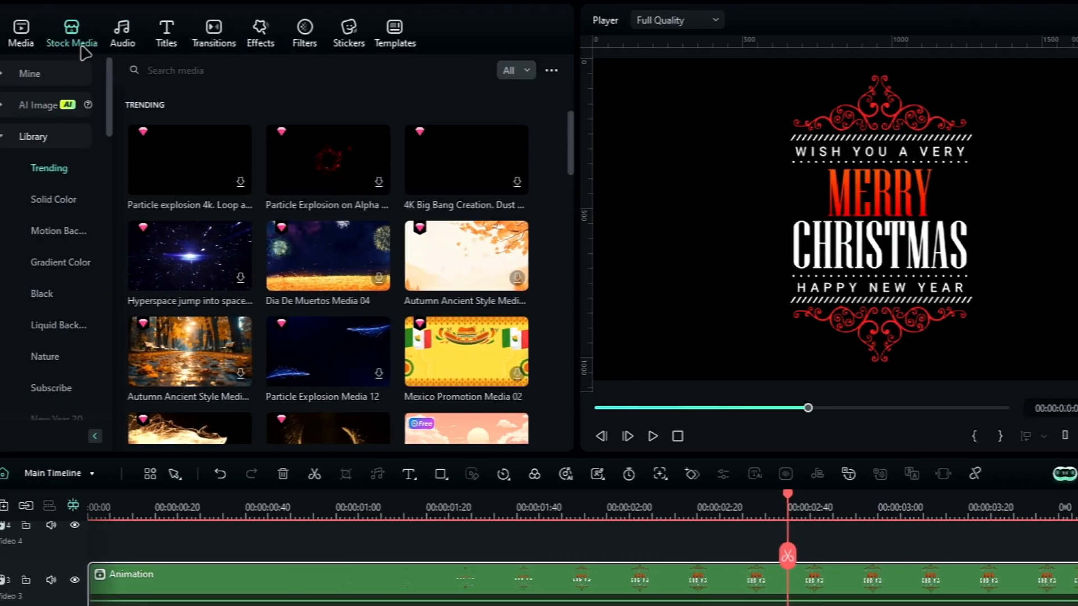
click(72, 208)
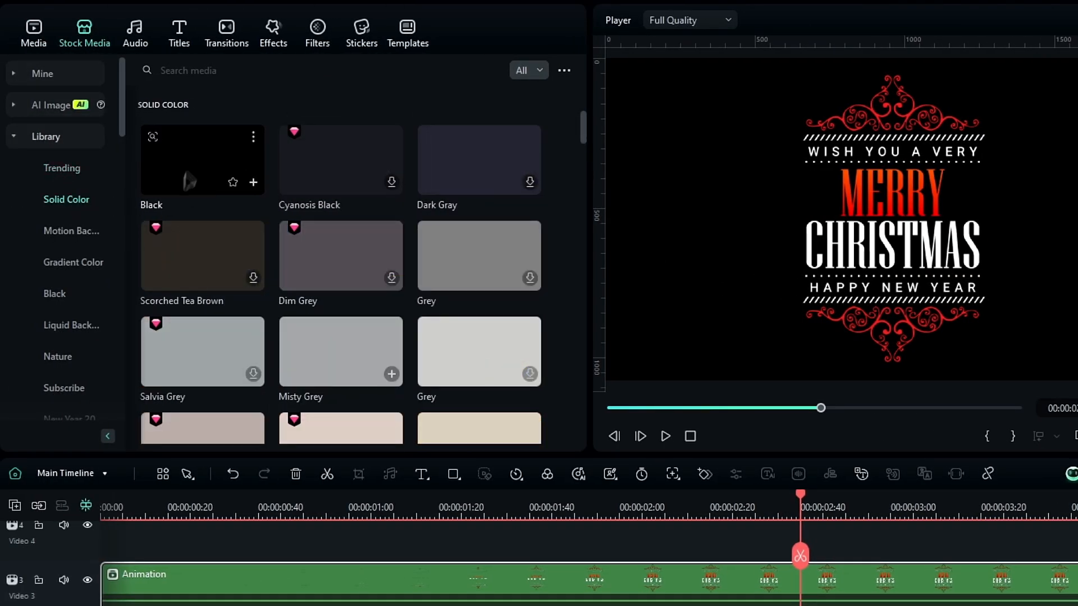
drag(208, 178, 102, 605)
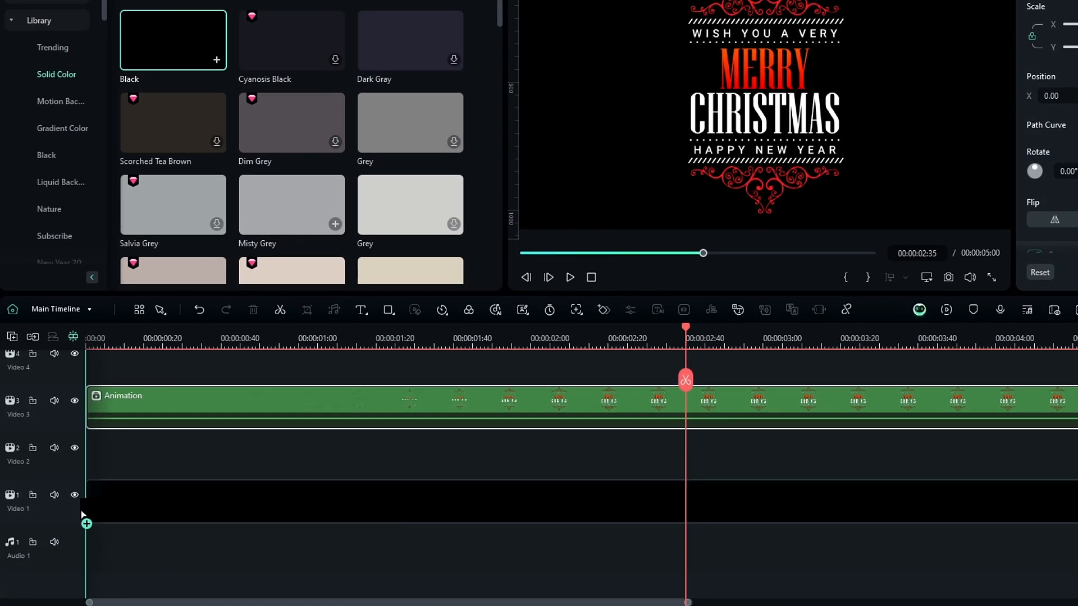
Place the Black solid at the start of Video 1 and apply Boris FX's BCC Radial Tint effect to it
drag(82, 515, 84, 516)
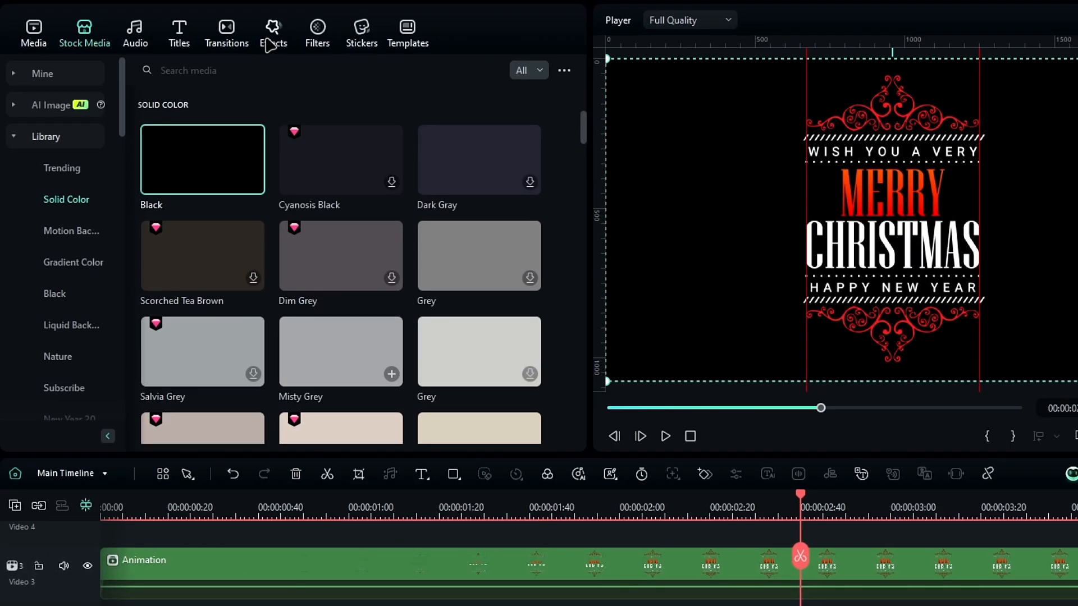
click(271, 35)
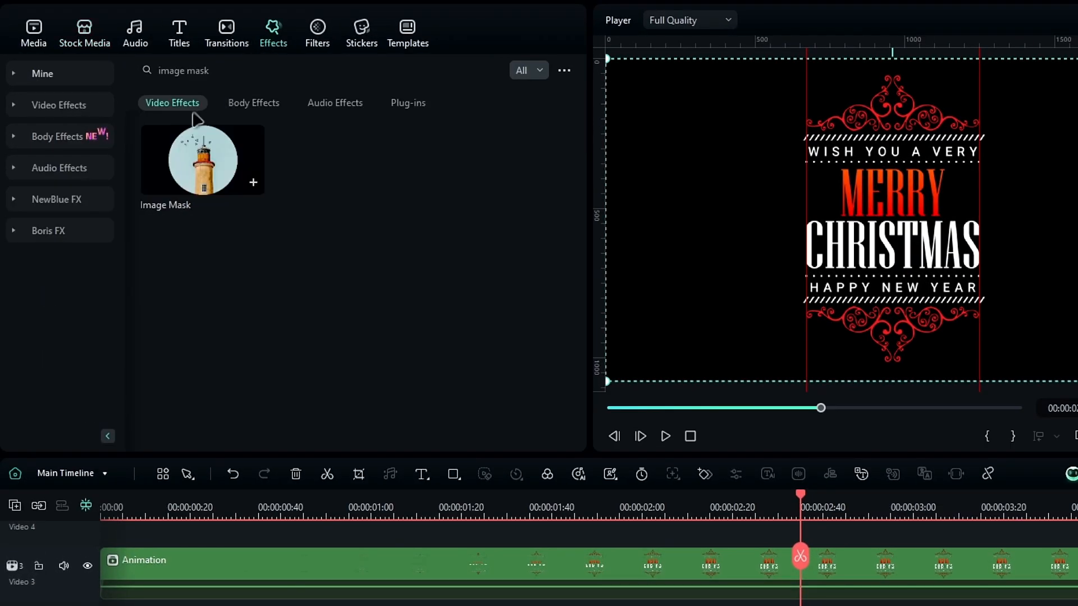
click(85, 235)
click(77, 323)
scroll(77, 331, down, 5)
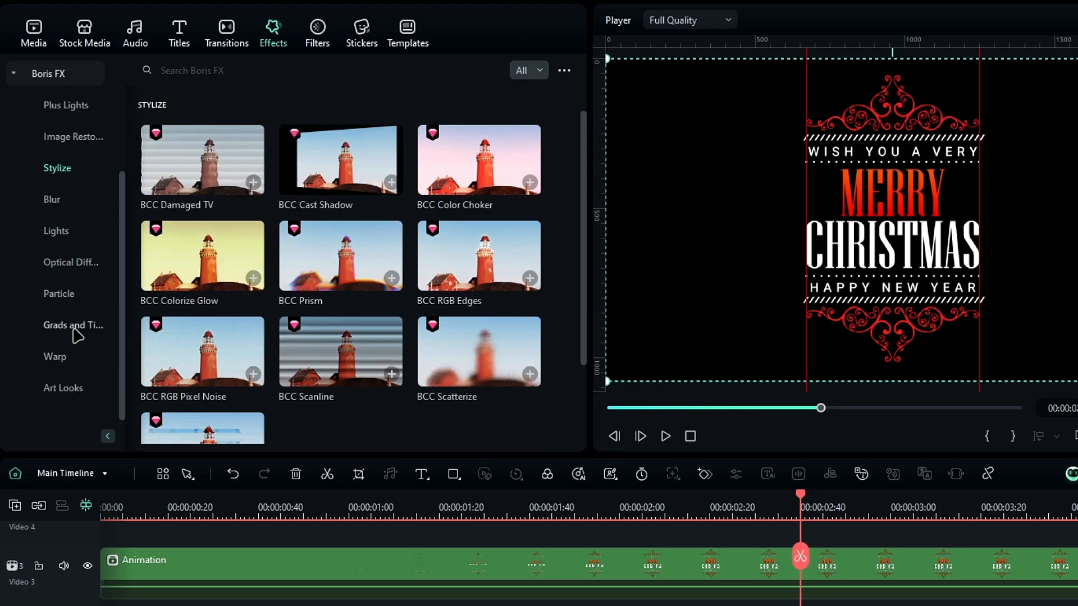
click(76, 327)
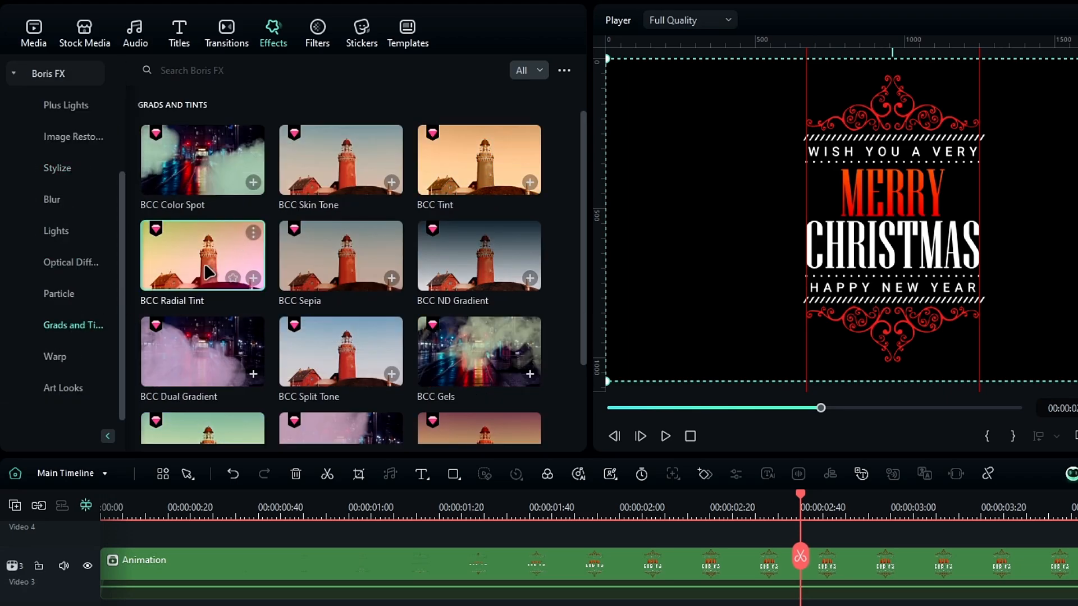
drag(210, 269, 315, 499)
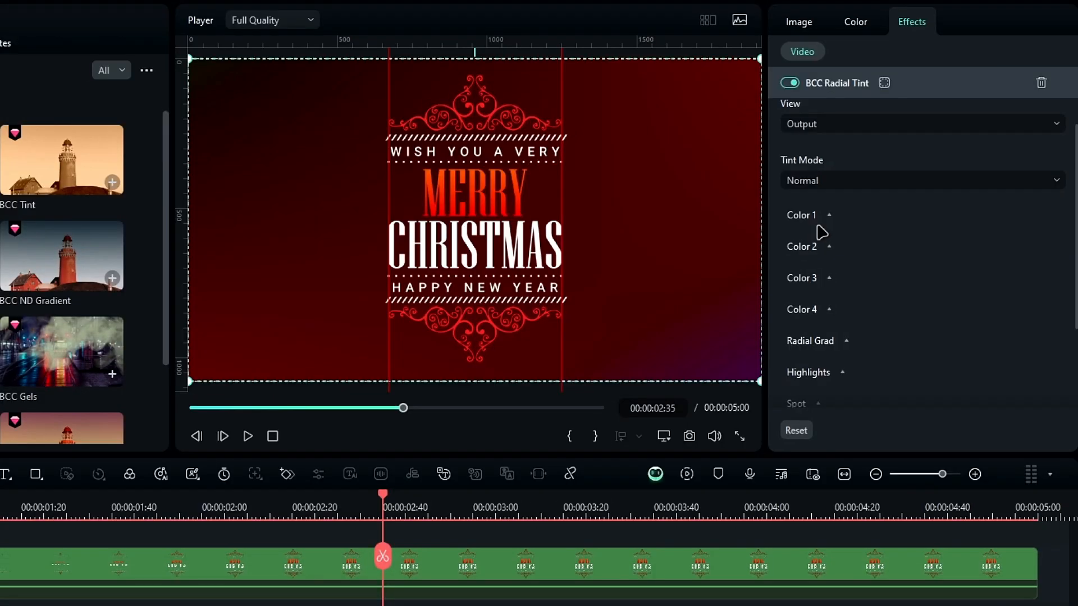
Set the Radial Tint's Color 1 to black and Color 2 to red
click(822, 219)
click(842, 268)
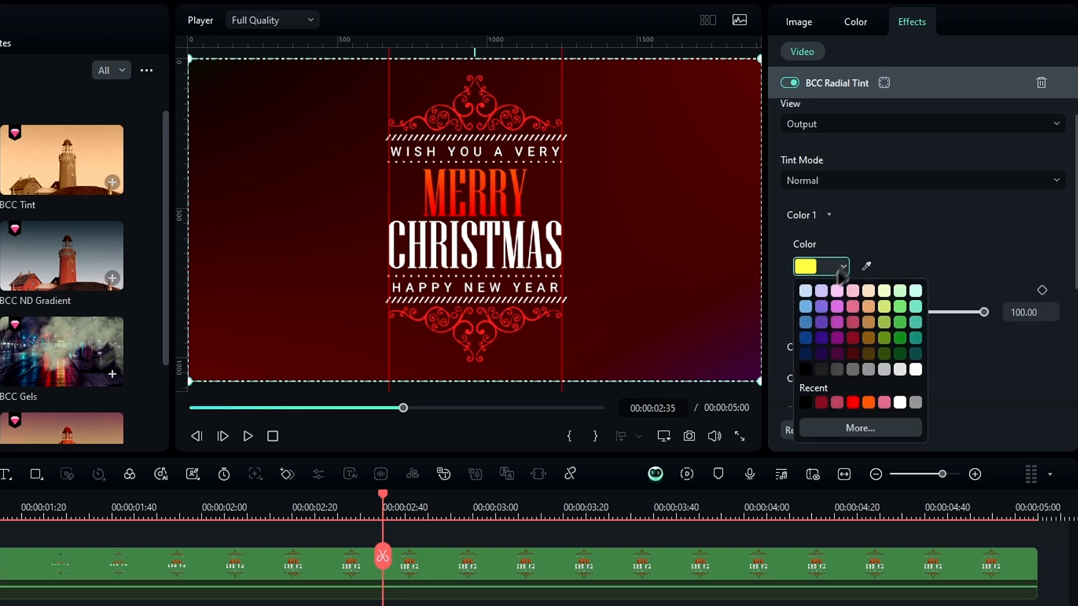
click(807, 370)
click(808, 349)
click(842, 299)
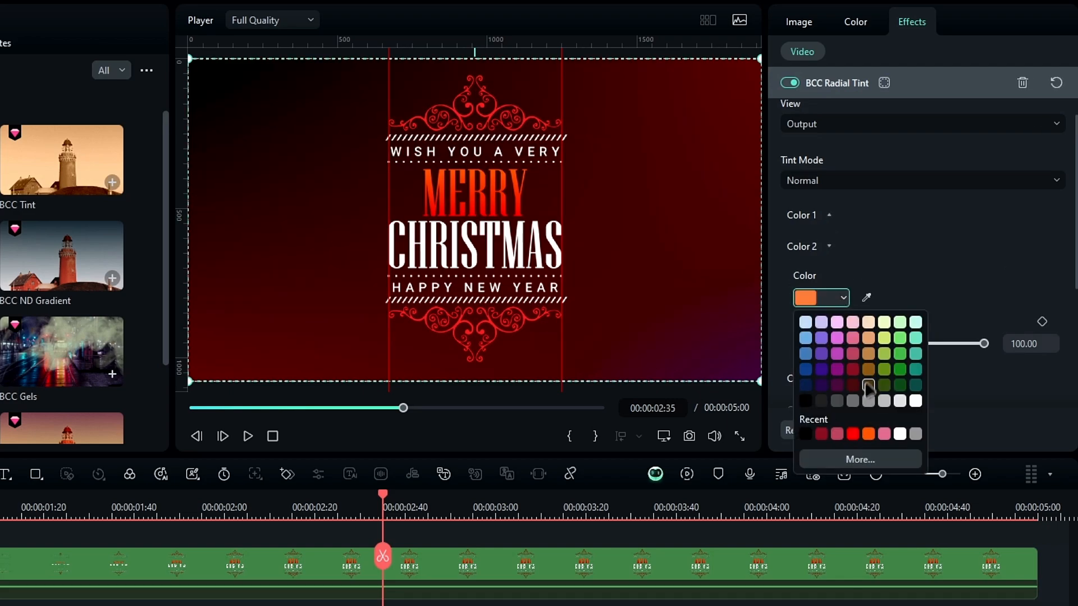
click(852, 434)
Set the Radial Tint's Color 3 to orange and Color 4 to red using recently used colors
click(802, 378)
click(842, 329)
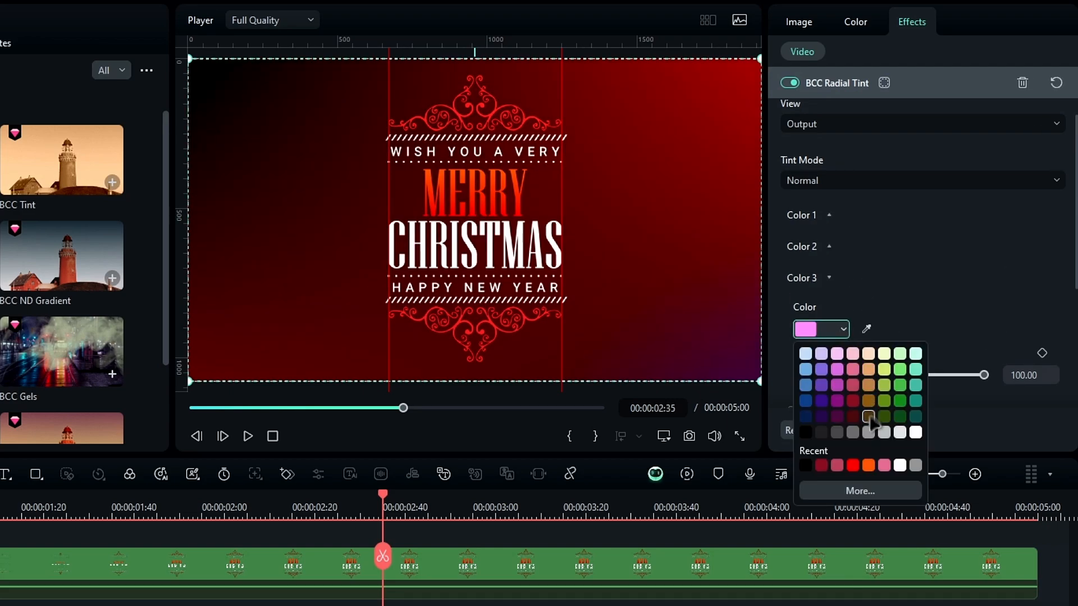
click(869, 465)
click(803, 408)
click(842, 361)
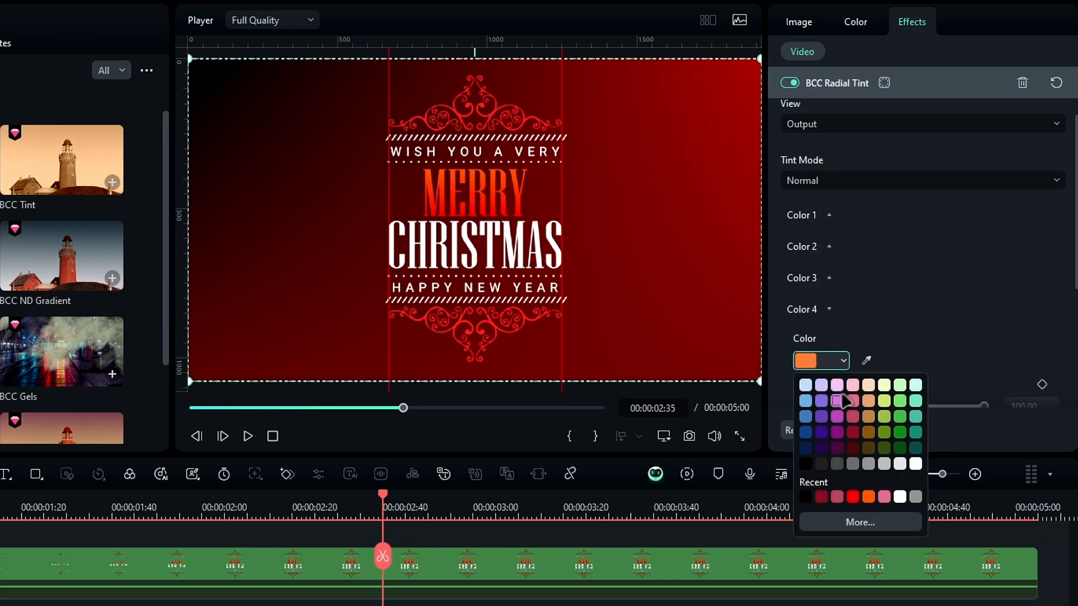
click(853, 496)
Set the Radial Grad size of the Radial Tint effect to 150
scroll(887, 303, down, 4)
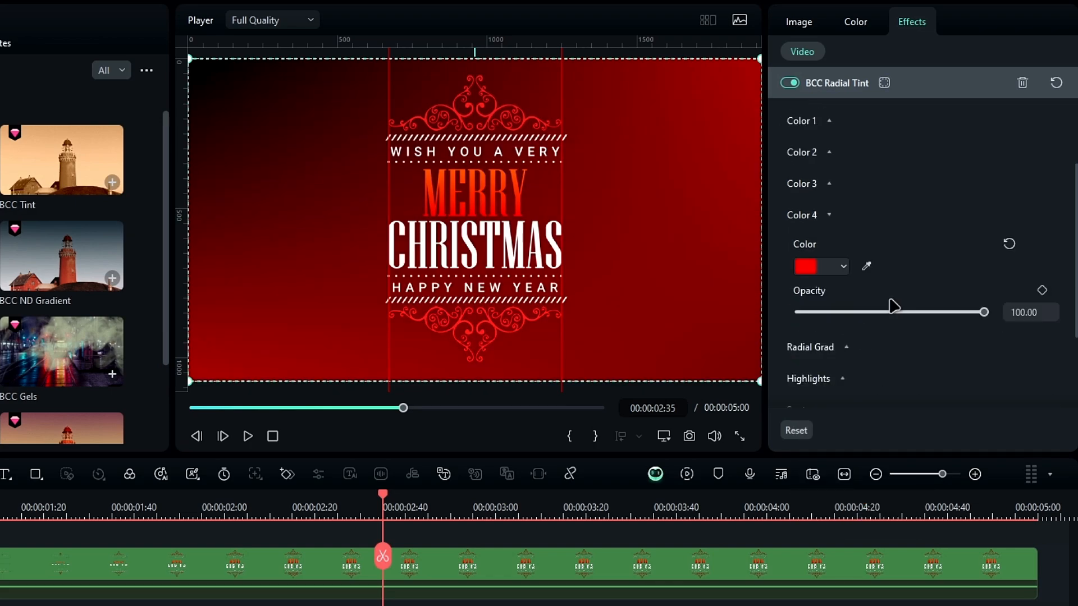
click(833, 254)
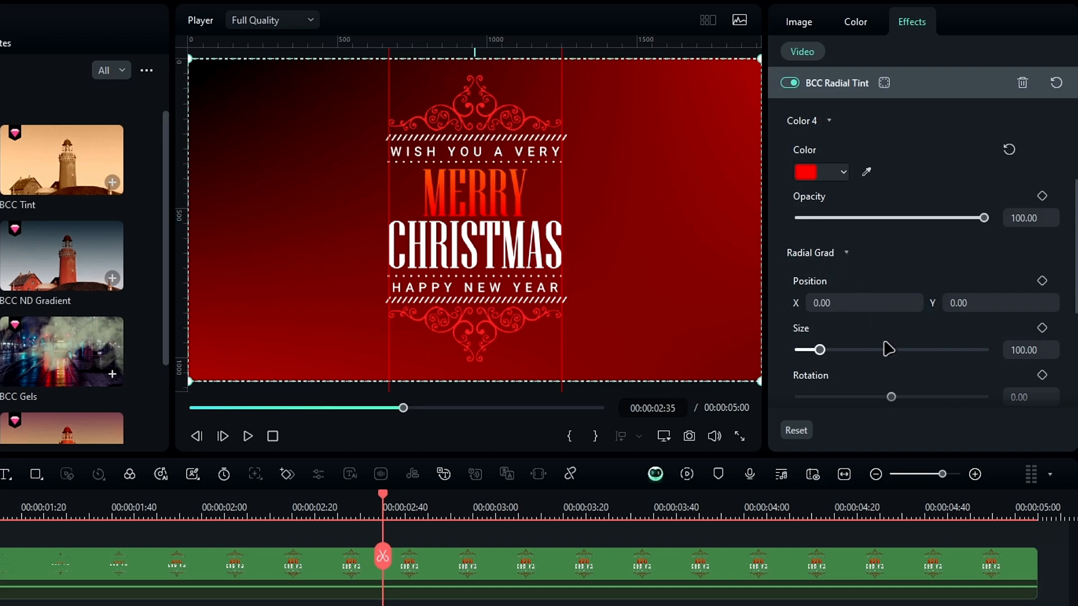
click(1039, 351)
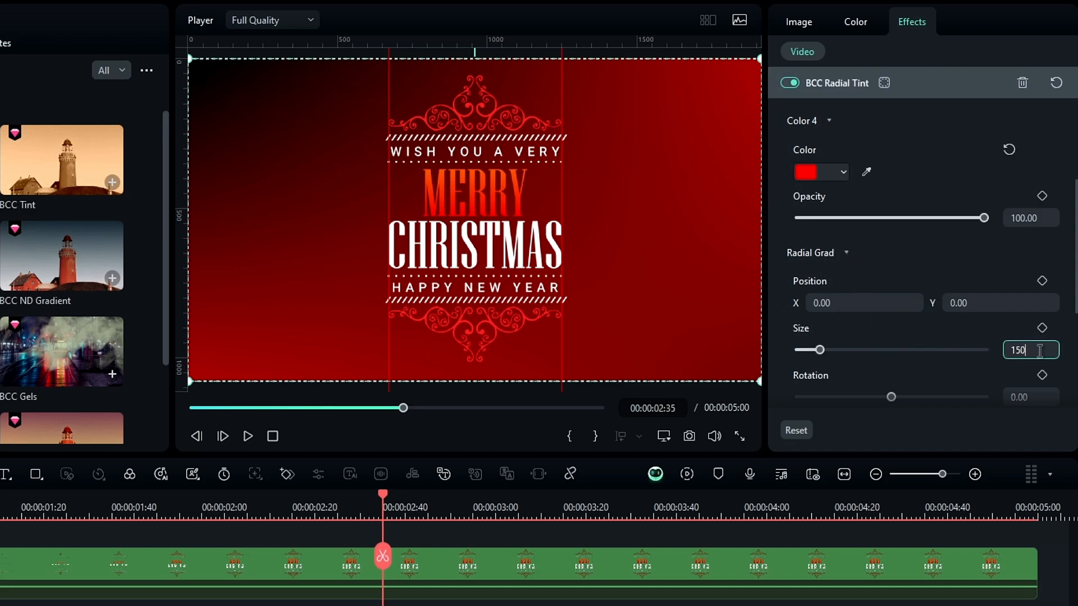
text(150)
key(Return)
Lower the Black background clip's compositing opacity to 15
click(798, 21)
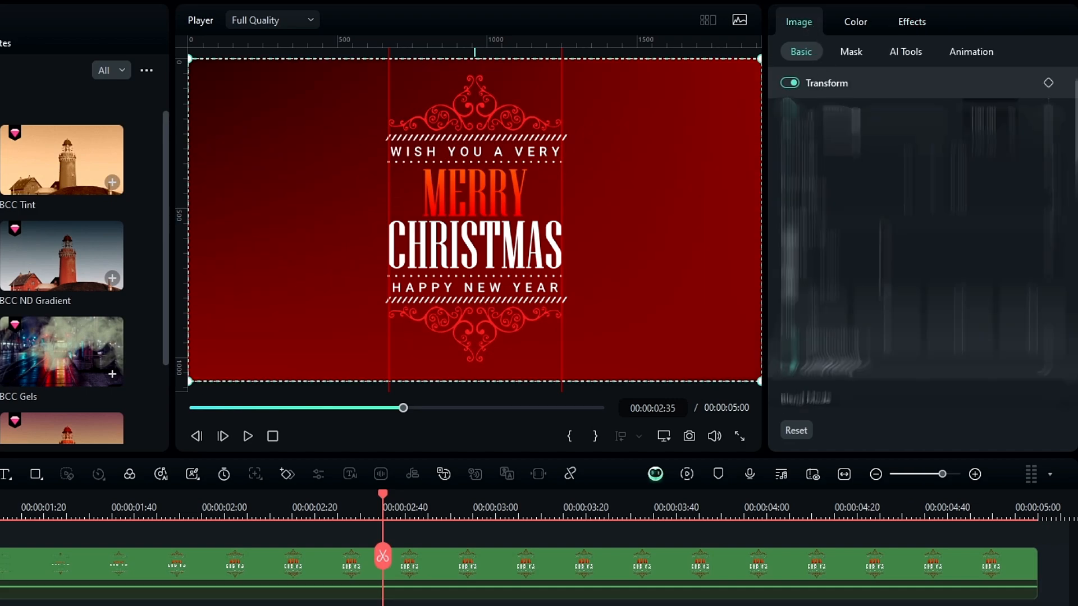
scroll(880, 265, down, 1)
click(1039, 339)
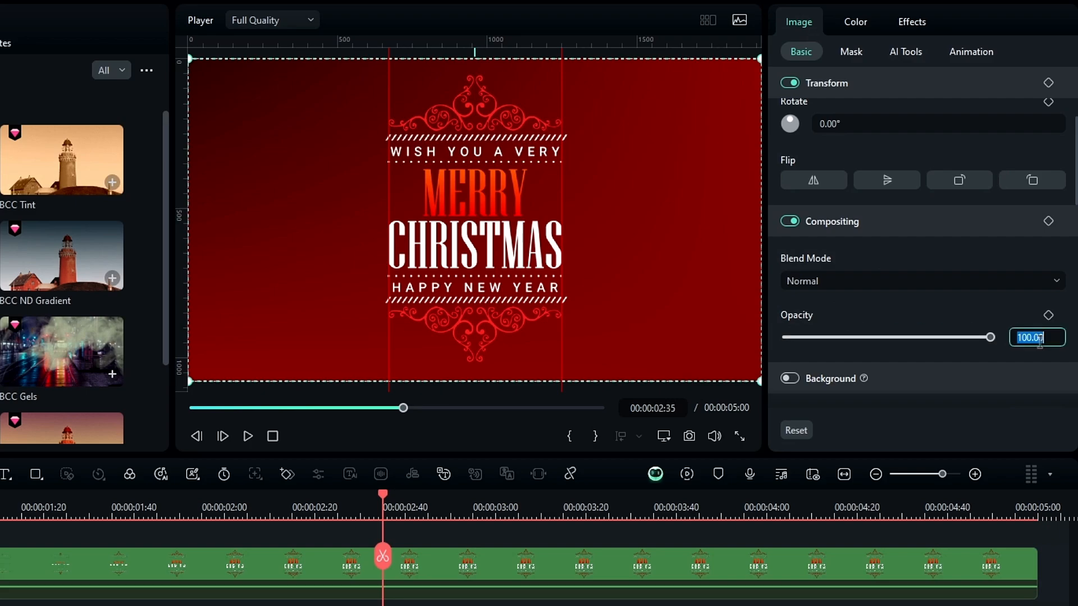
text(15)
key(Return)
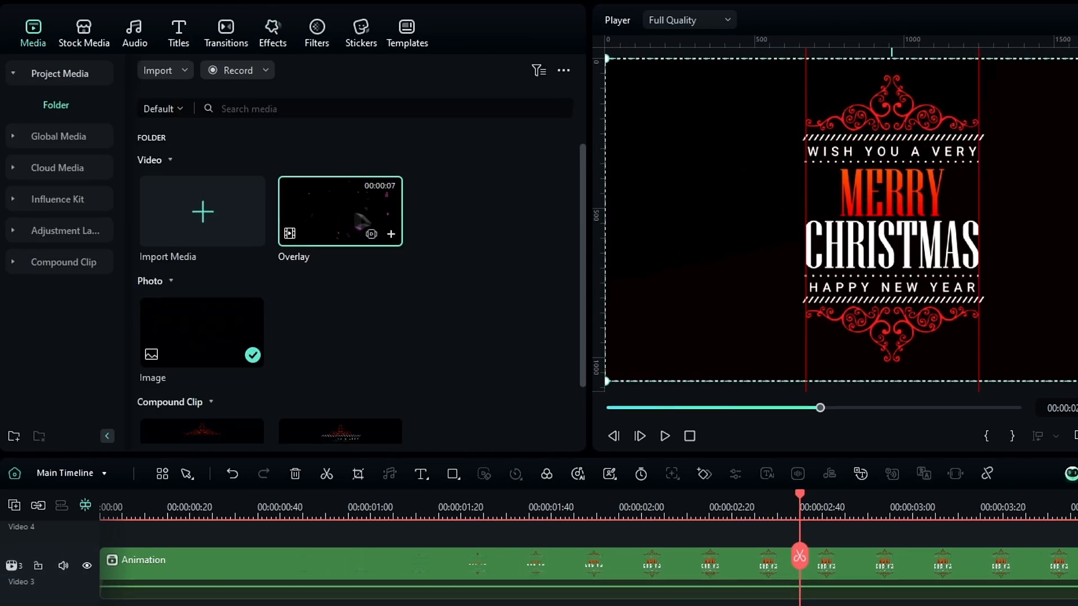
Add the Overlay video to the start of the Video 2 track and scrub through it
drag(361, 222, 90, 443)
drag(528, 343, 705, 362)
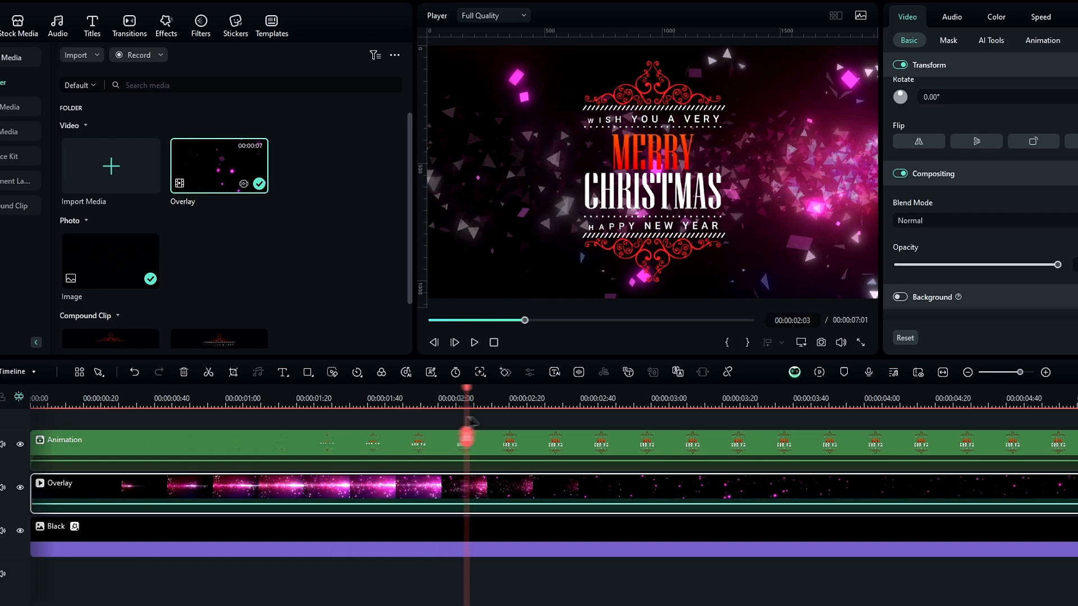
Split the Overlay clip after its bright particle burst, delete the opening part and move the remainder to the timeline start
drag(597, 416, 67, 488)
key(ctrl+b)
click(543, 484)
key(Delete)
drag(262, 388, 585, 407)
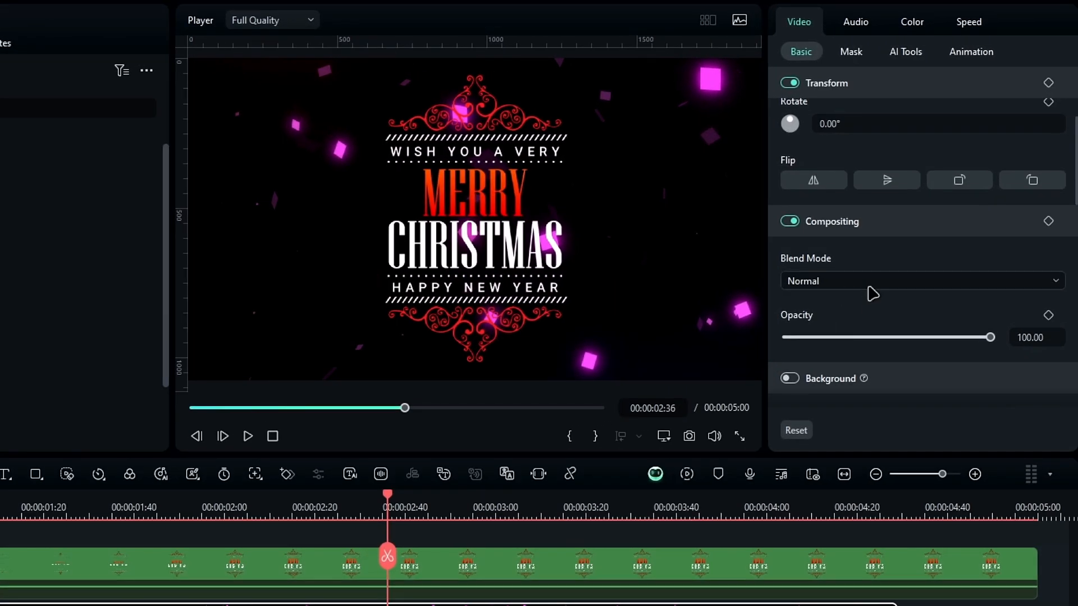
Set the Overlay clip's blend mode to Screen and its opacity to 50
click(965, 222)
click(808, 467)
click(1037, 337)
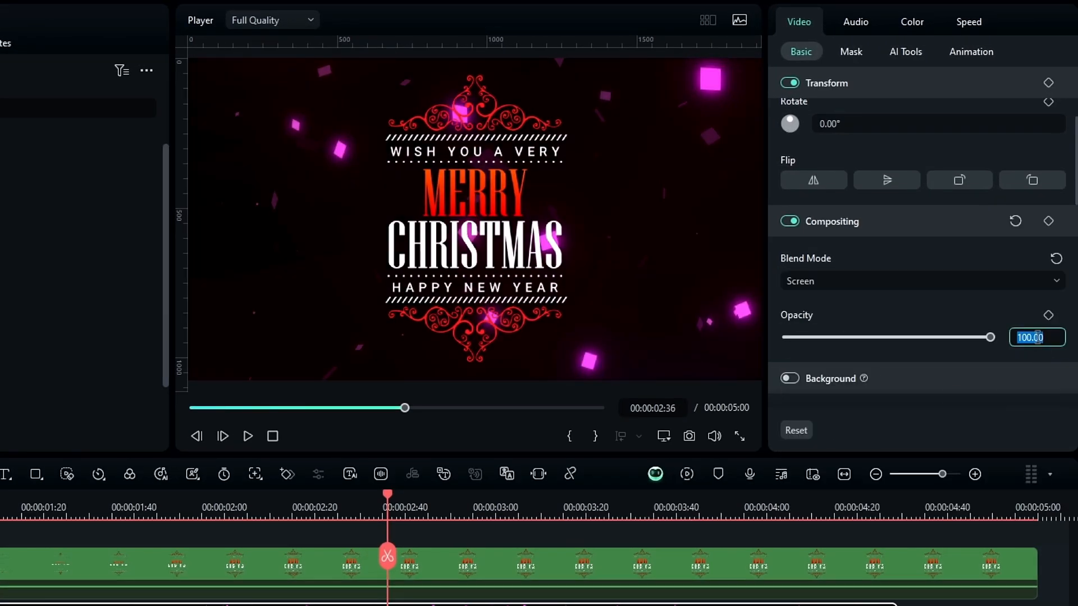
key(Return)
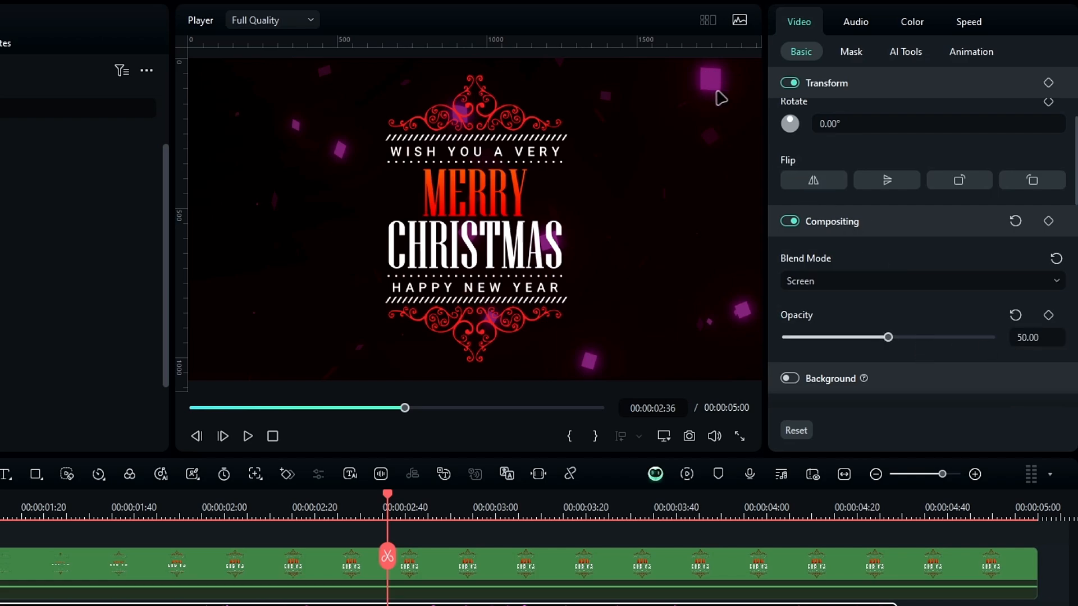
Raise the Overlay clip's color temperature to the maximum and scrub the timeline to preview the particles
click(903, 25)
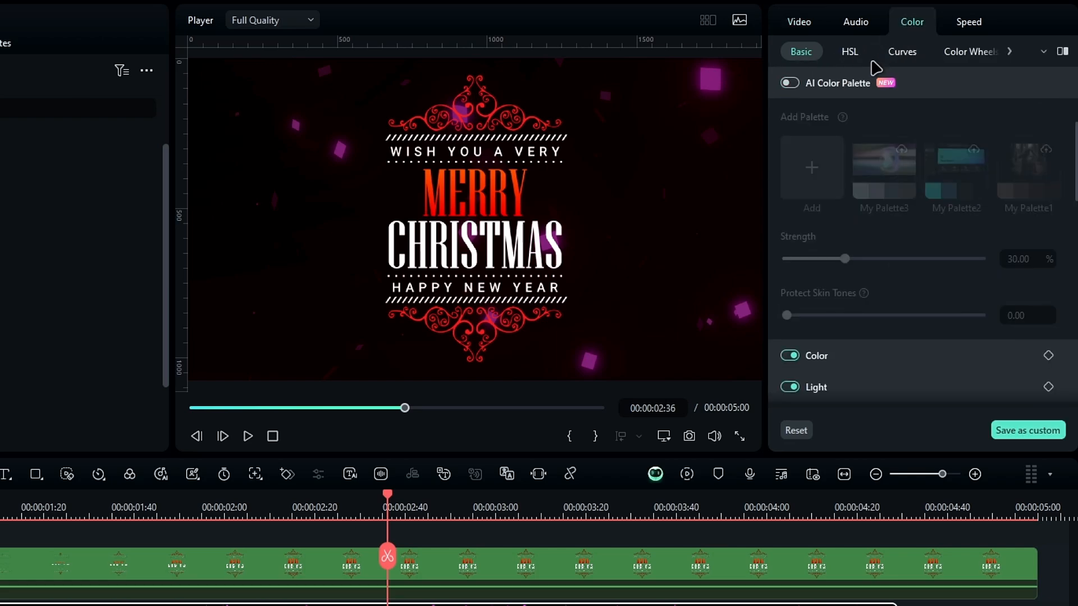
scroll(822, 160, down, 4)
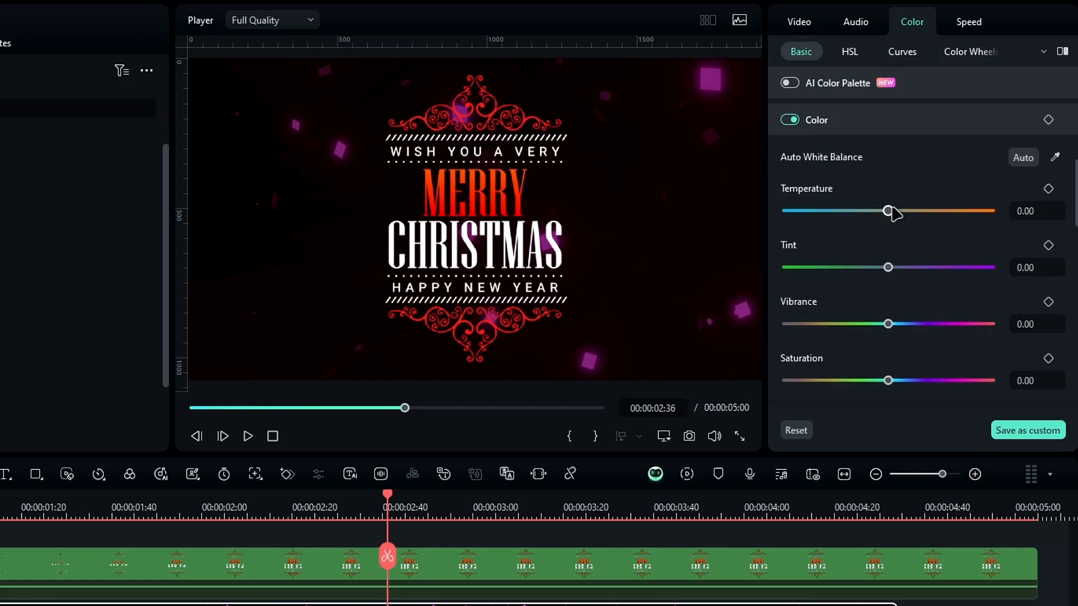
drag(891, 210, 1007, 210)
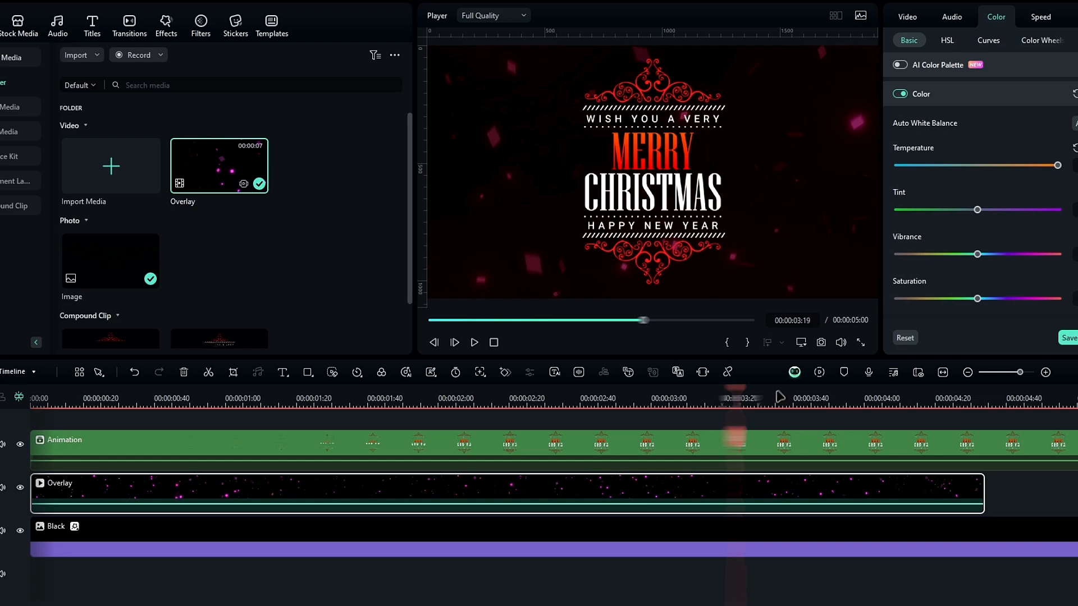
drag(386, 497, 228, 514)
drag(457, 404, 829, 436)
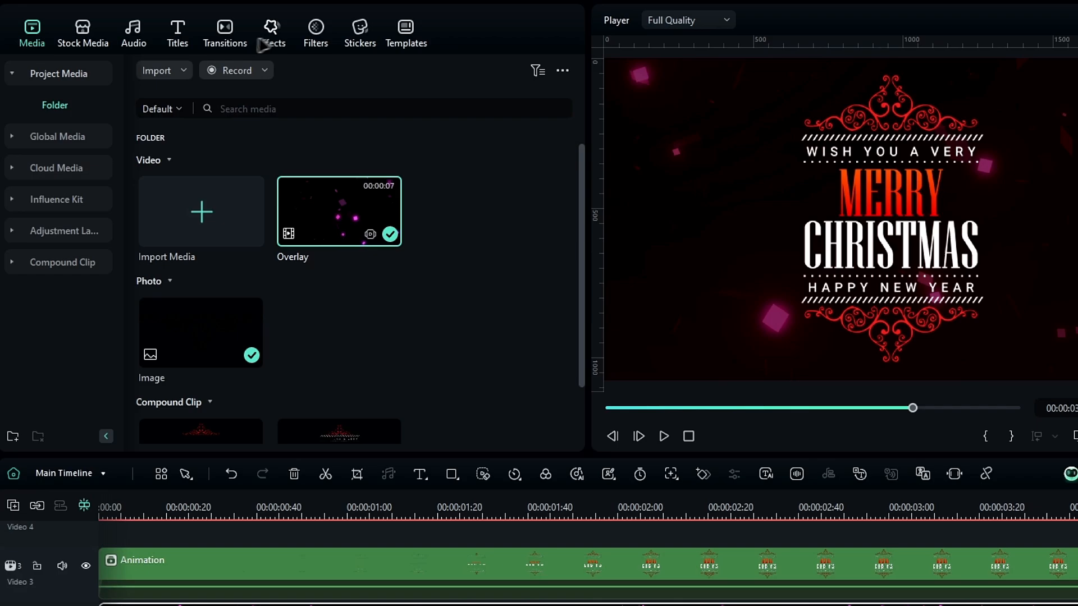
Add a Dissolve transition from Fade&Dissolve to the end of the Overlay clip and scrub across it
click(226, 32)
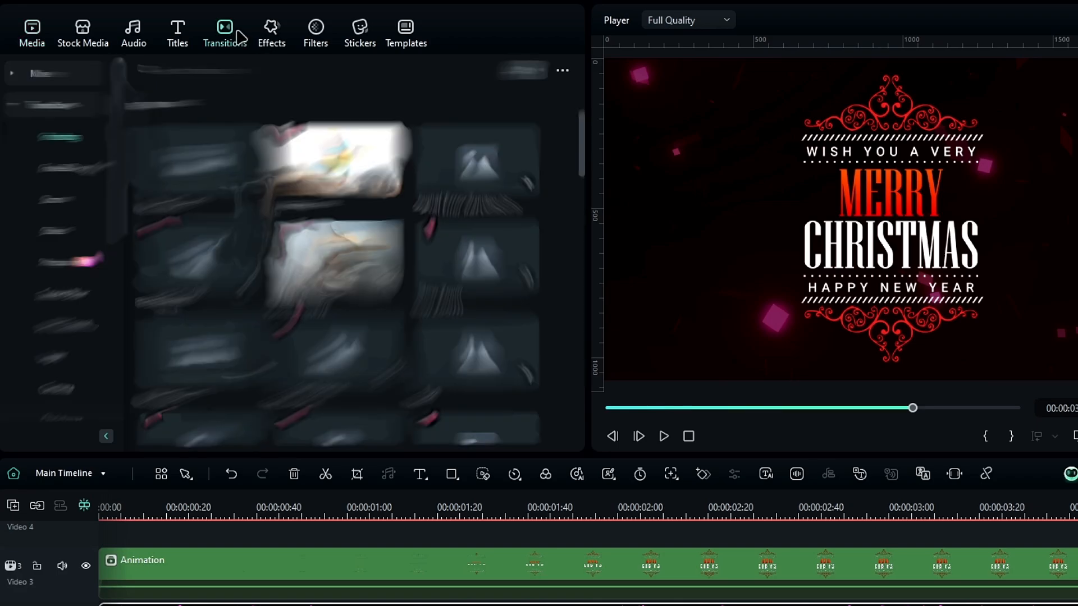
click(78, 167)
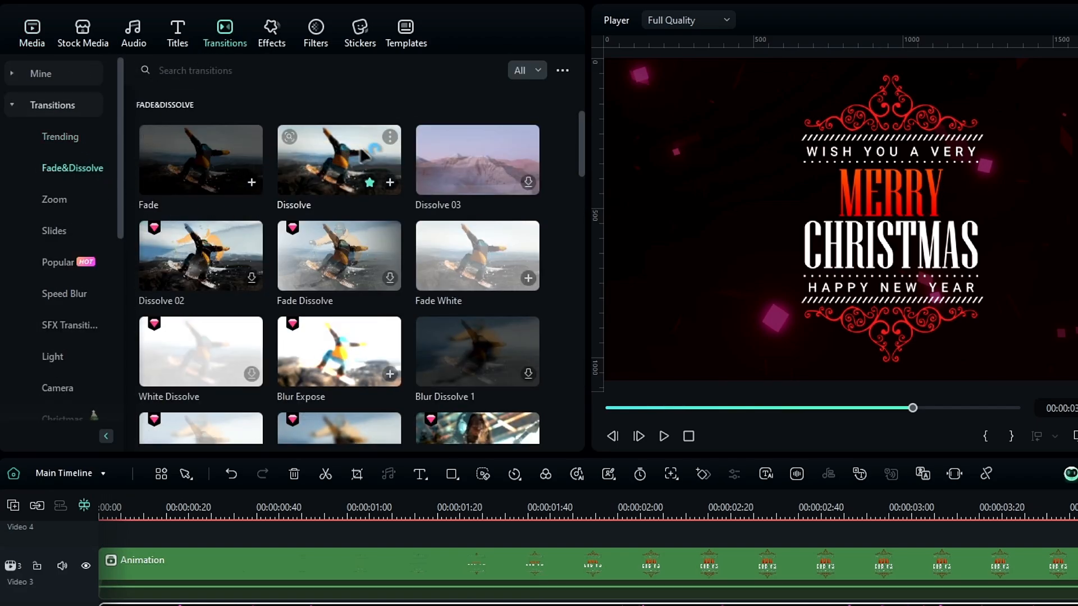
drag(363, 154, 1077, 605)
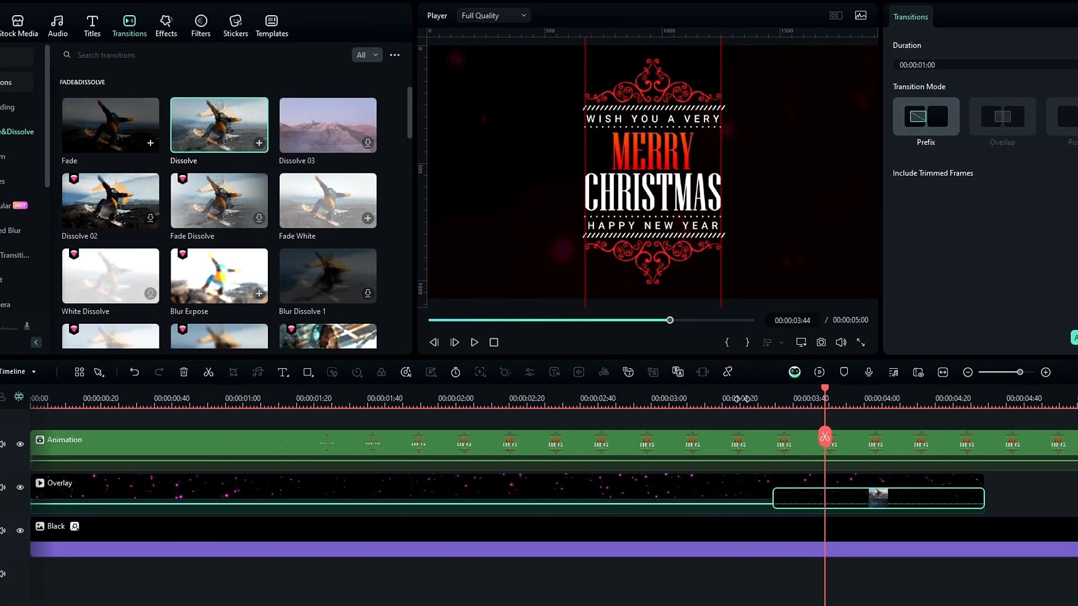
drag(588, 507, 777, 544)
drag(921, 432, 487, 399)
Apply the BCC Cast Shadow effect from Boris FX's Stylize category to the Animation compound clip
click(552, 450)
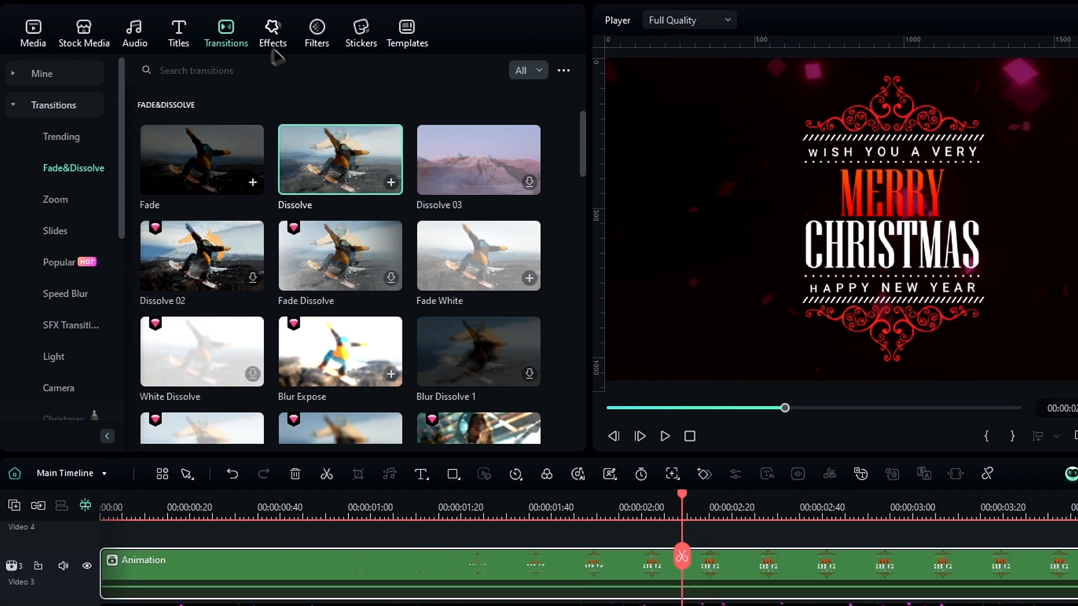
click(168, 31)
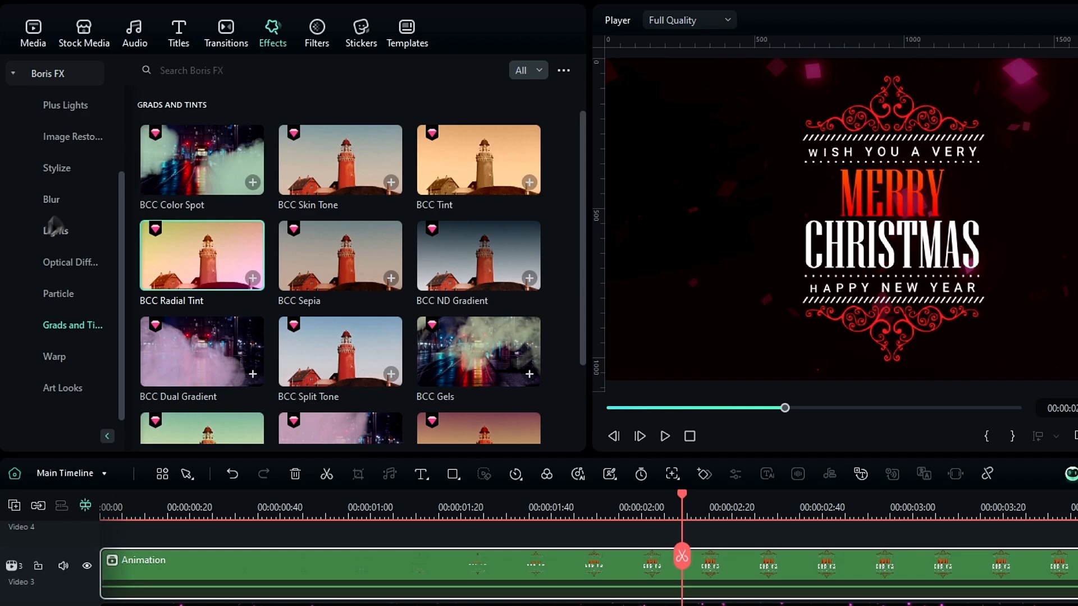
click(56, 169)
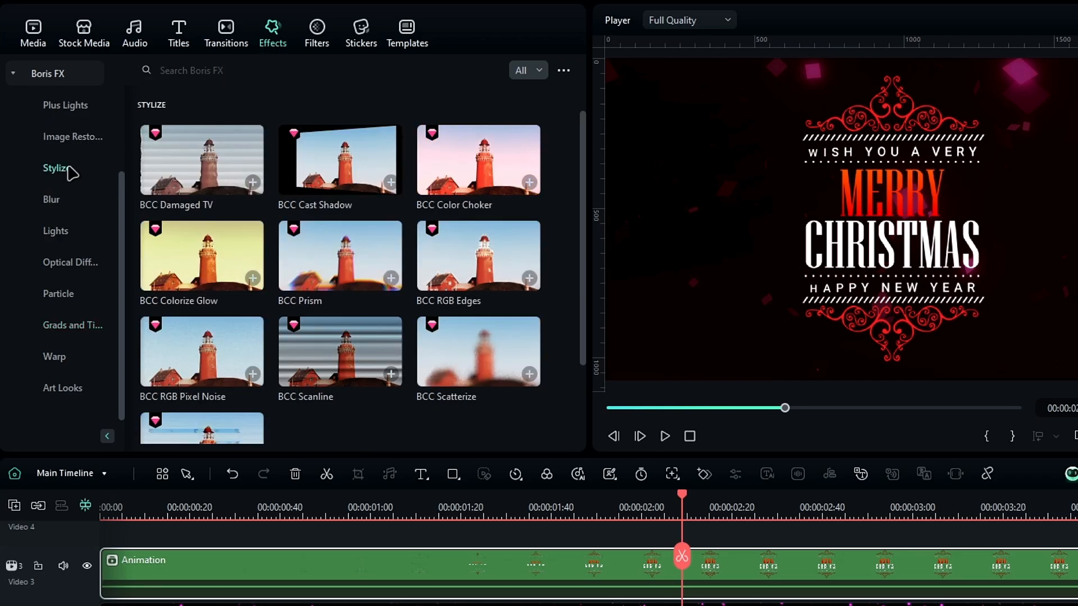
drag(355, 154, 537, 568)
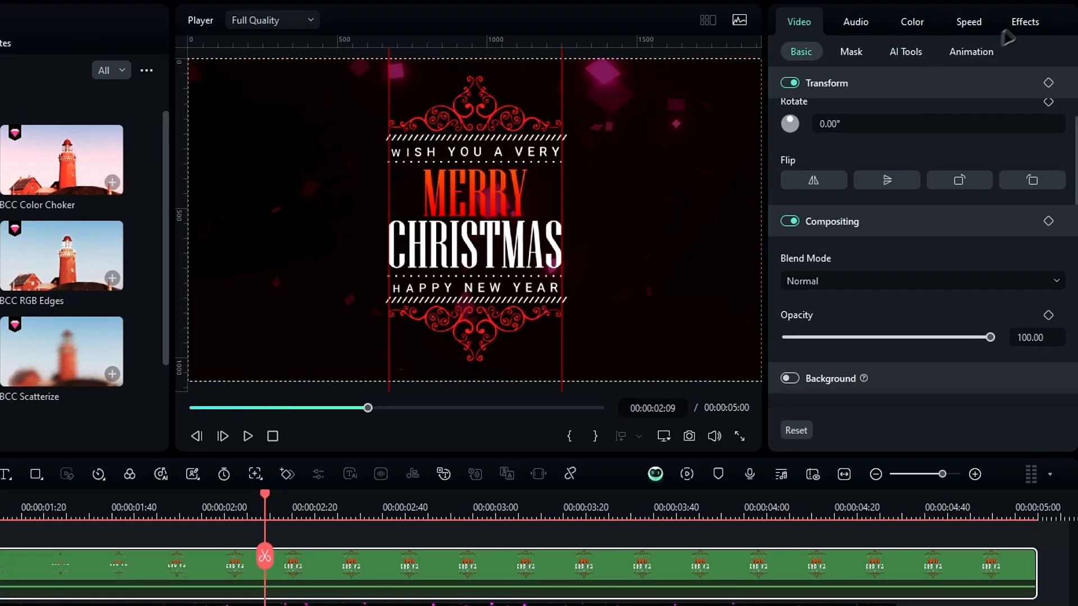
Set the Shadow Plane's Position Z to 5000 in the BCC Cast Shadow effect
click(1008, 28)
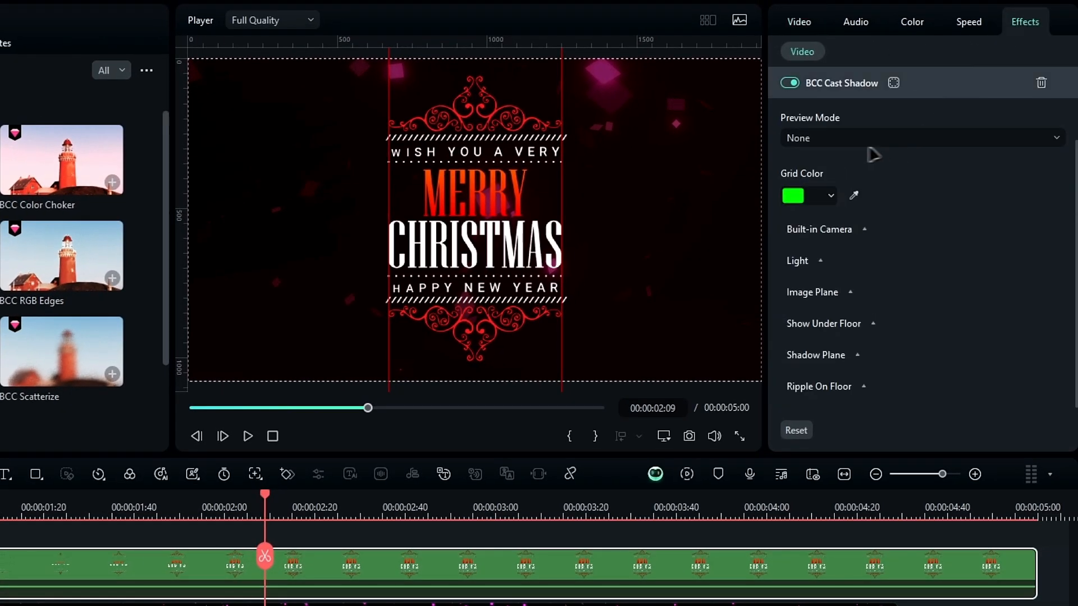
click(831, 356)
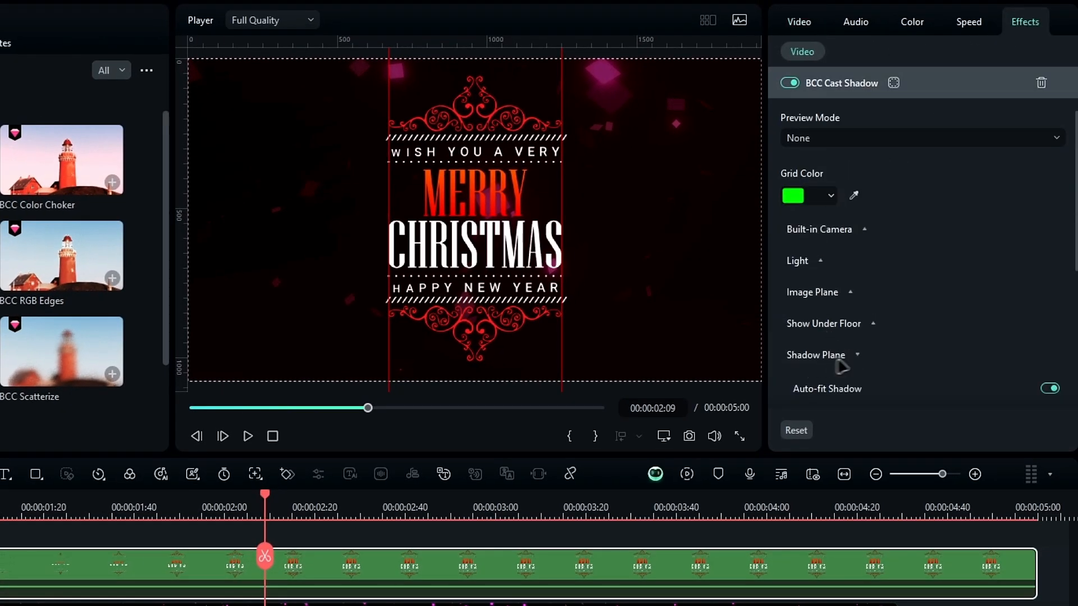
scroll(842, 366, down, 3)
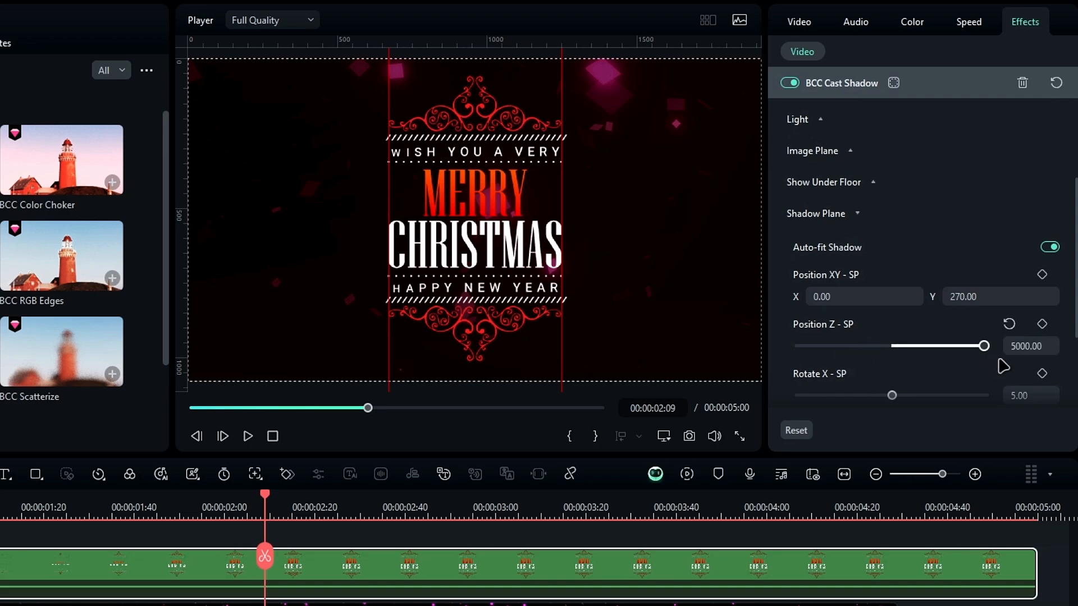
click(836, 213)
Rotate the BCC Cast Shadow effect's Image Plane to X -13, Y 31 and Z 12
click(825, 303)
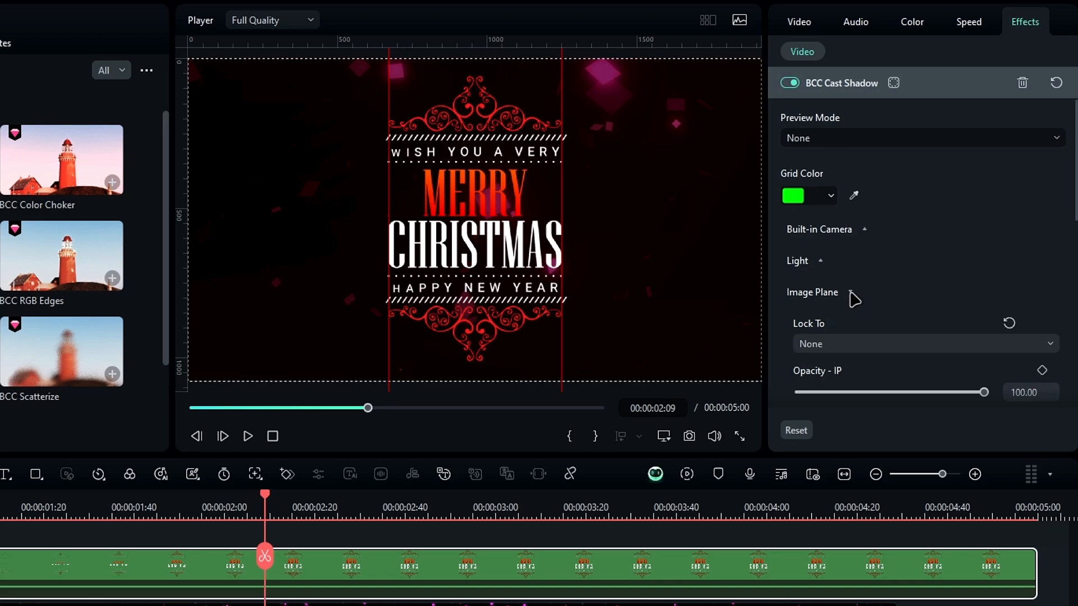
scroll(886, 292, down, 6)
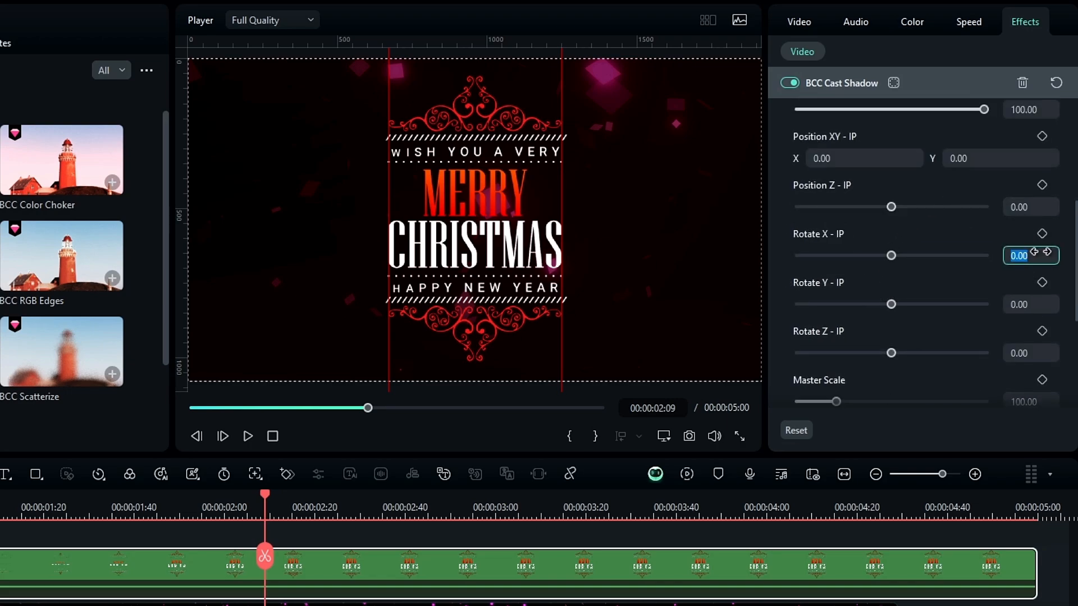
key(Return)
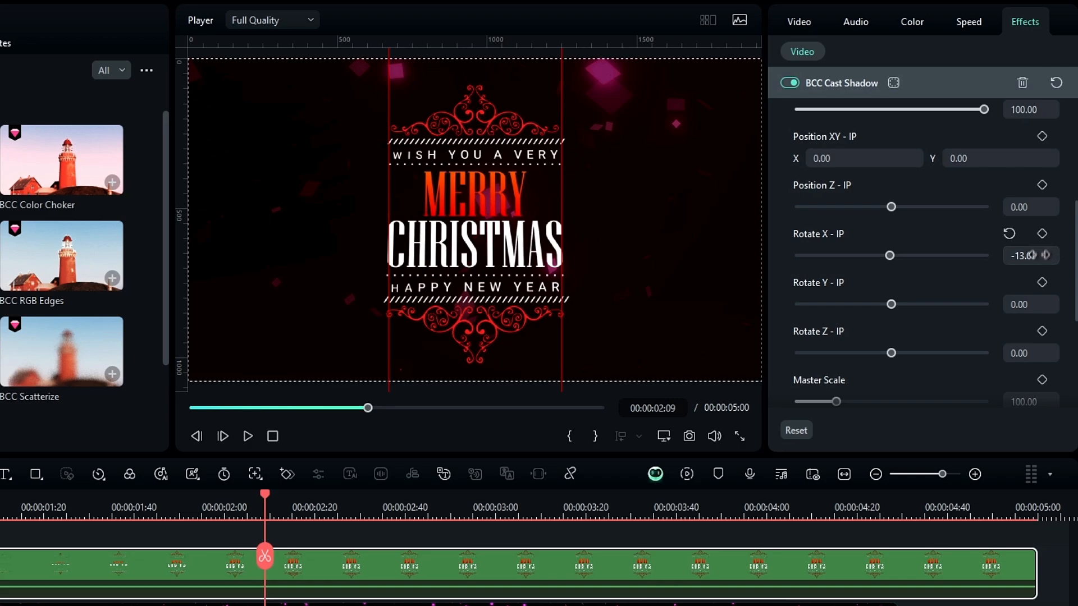
key(Return)
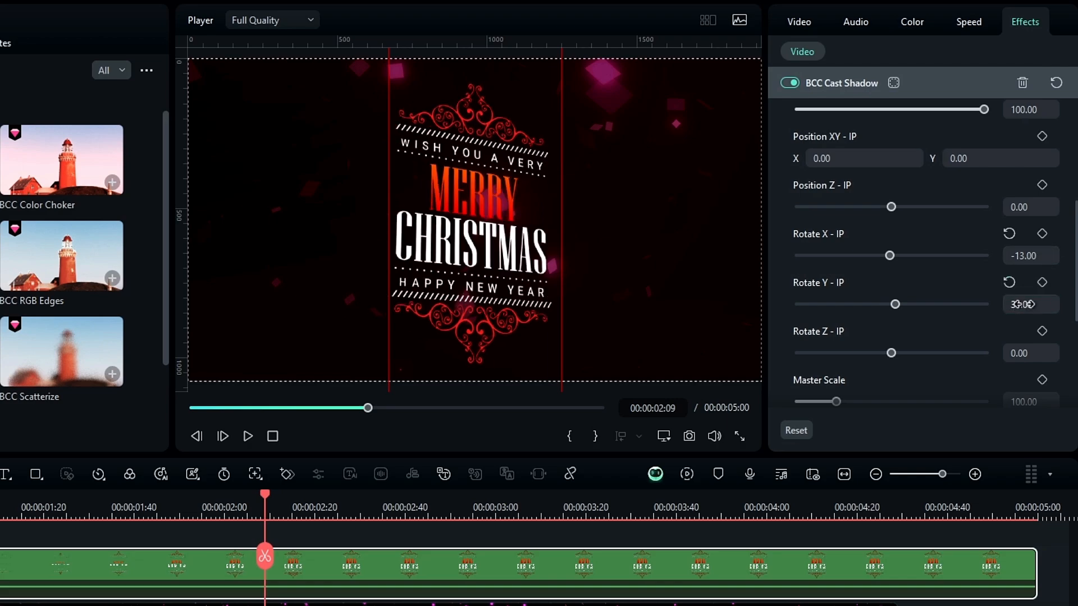
key(Return)
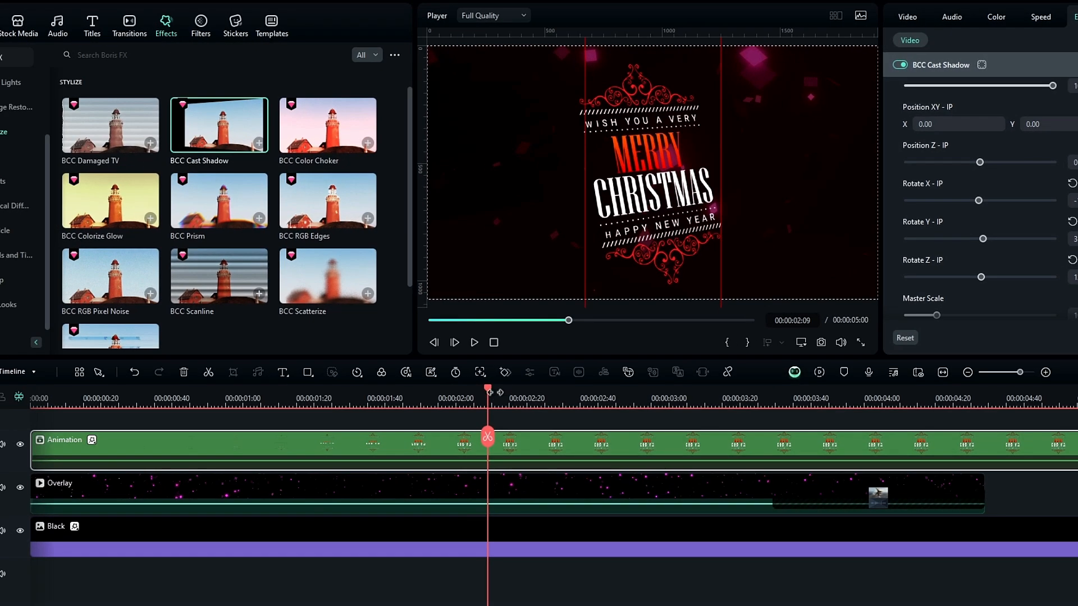
Add keyframes for the Image Plane's Rotate X, Rotate Y and Rotate Z at the start of the timeline
drag(265, 495, 35, 372)
click(1042, 331)
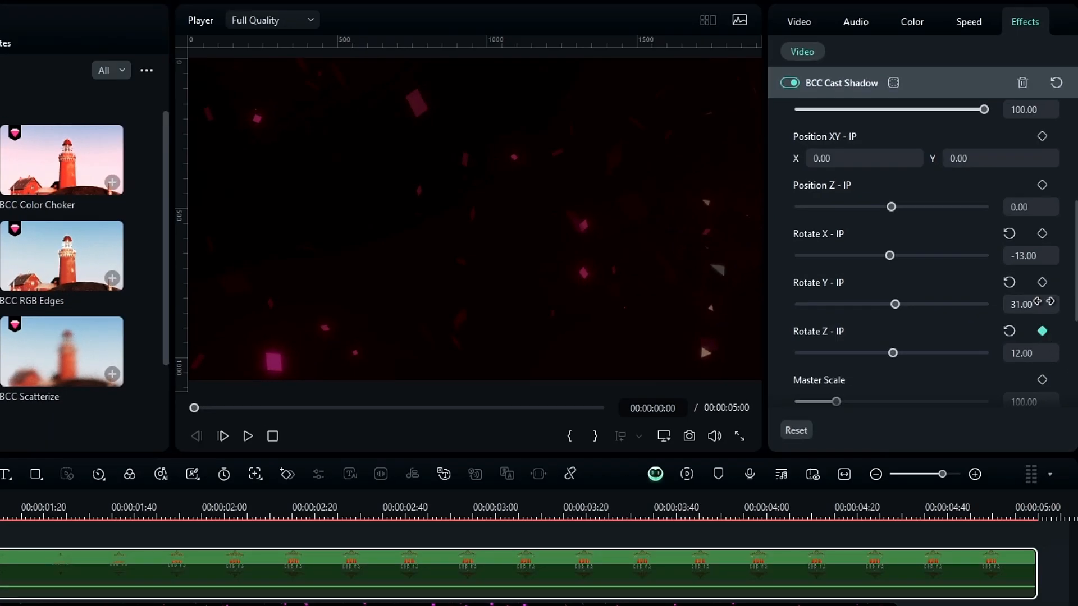
click(1042, 233)
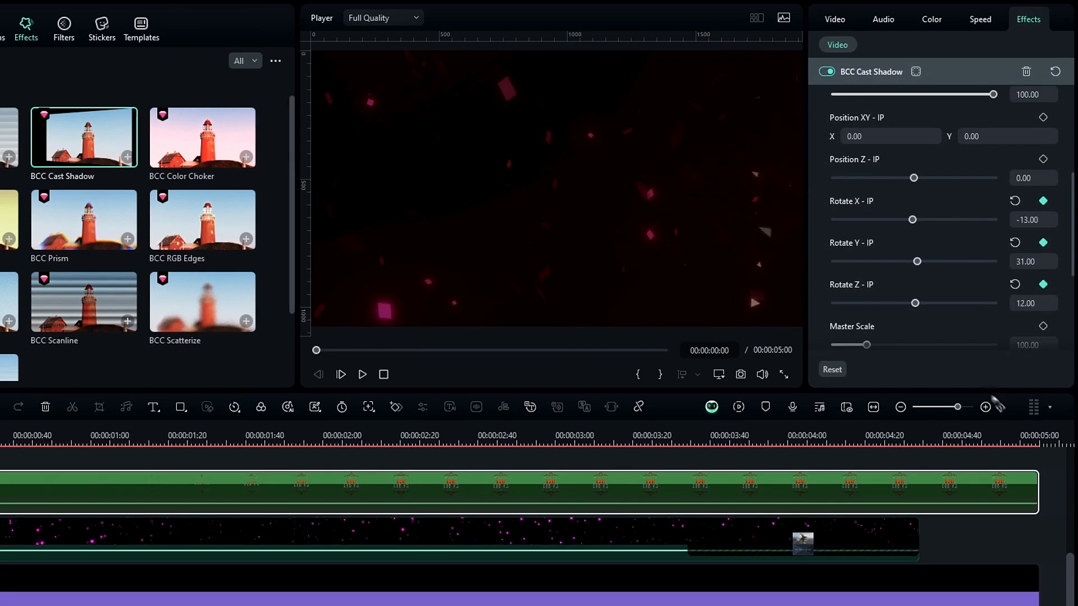
Reset the Image Plane's X, Y and Z rotations to 0 at 00:00:05:00 and scrub back through the animation
click(1007, 434)
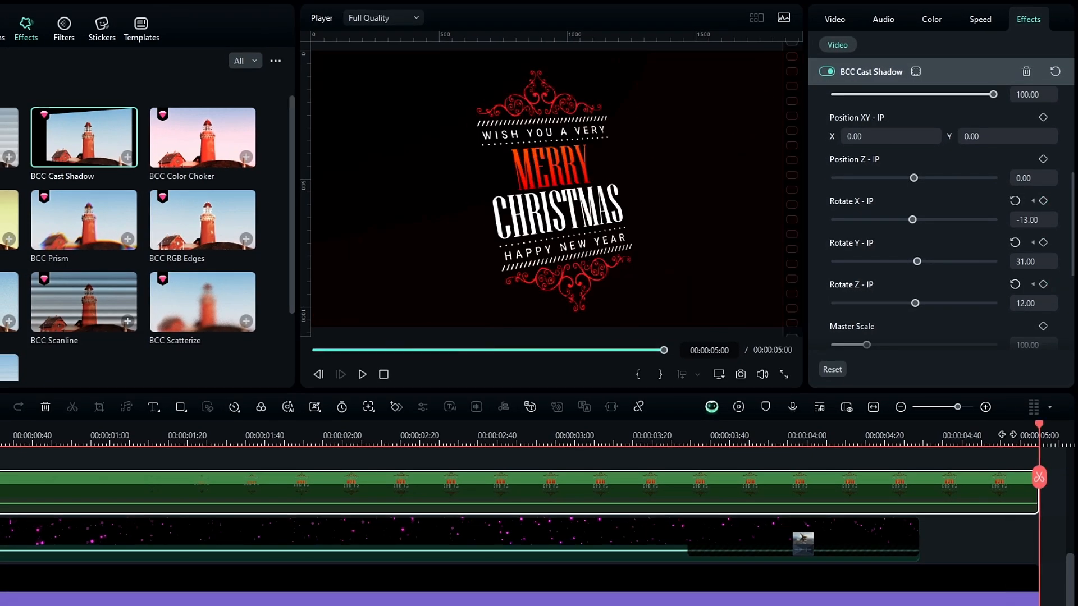
click(1015, 285)
click(1014, 242)
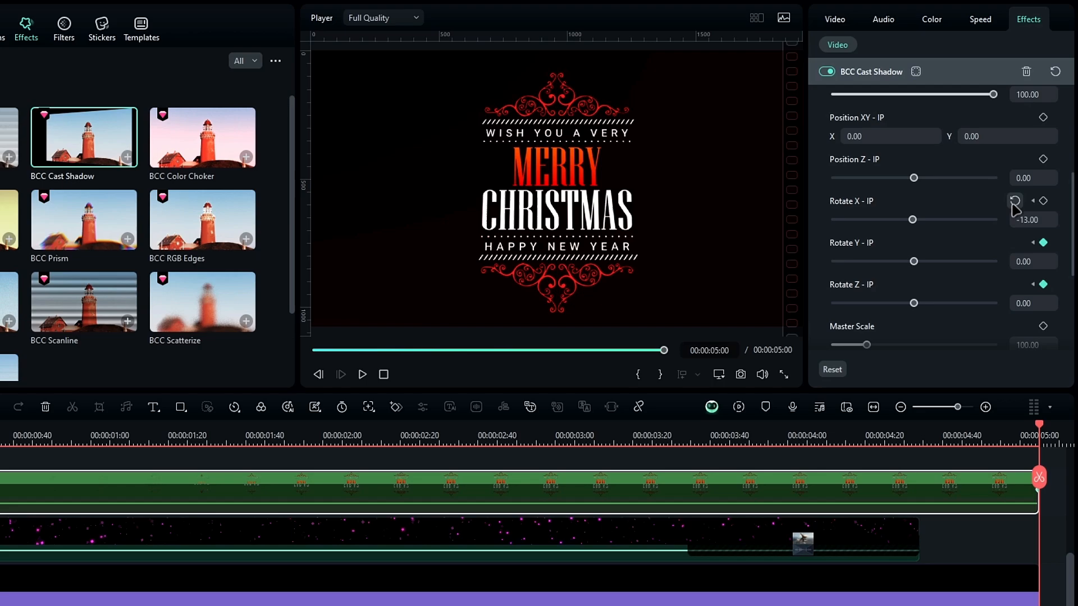
click(1015, 200)
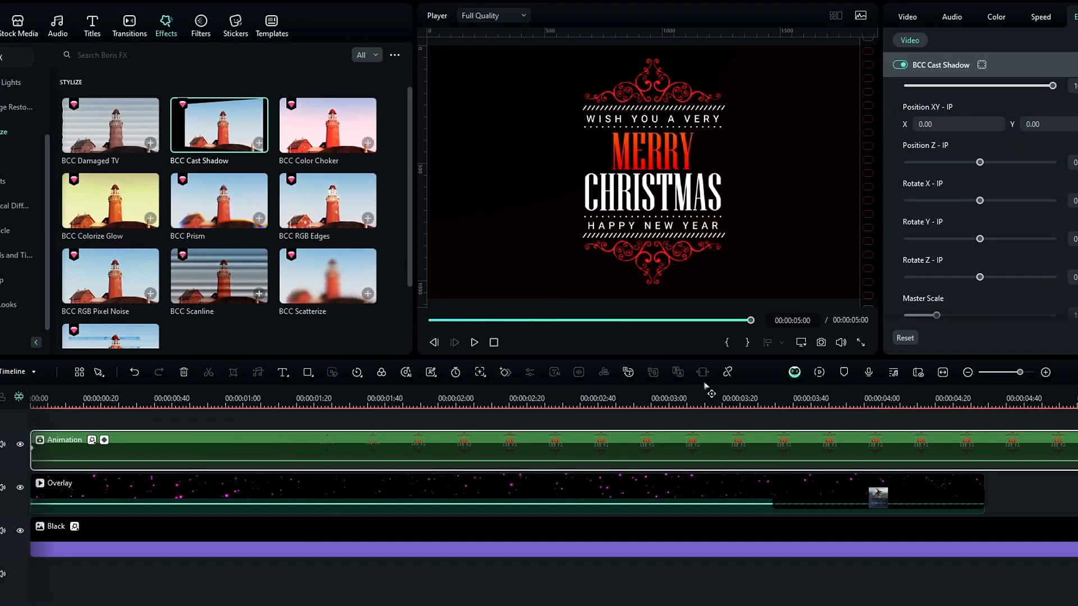
click(605, 438)
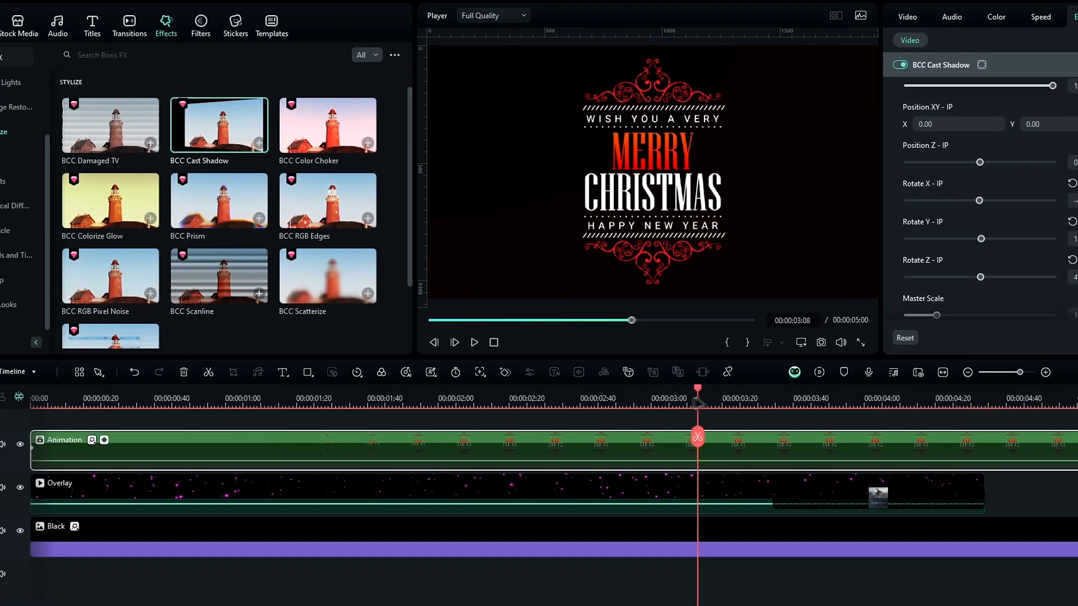
drag(697, 401, 582, 400)
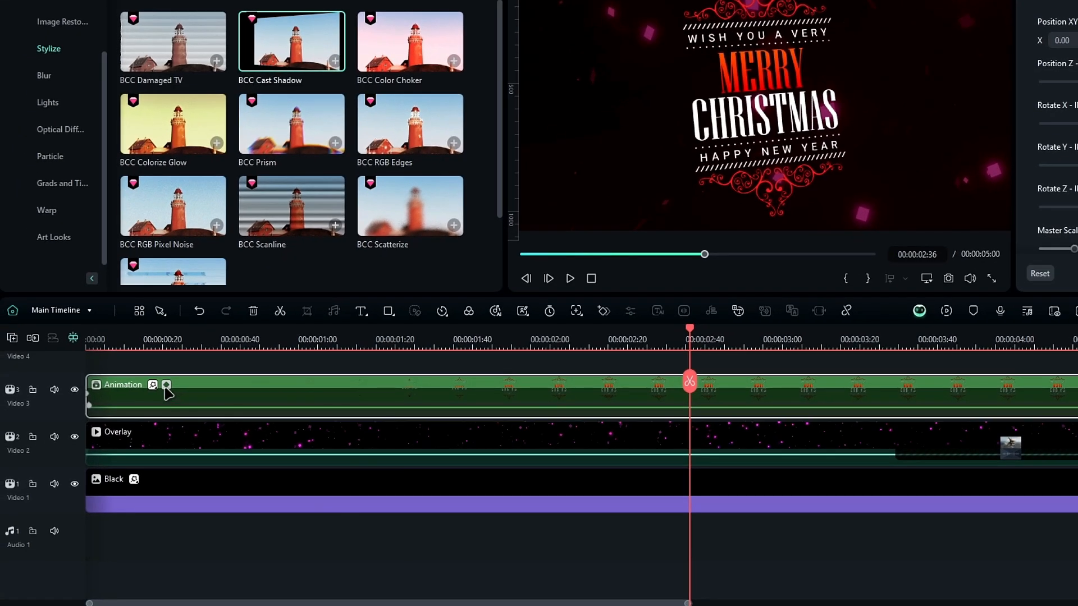
Apply Ease out to the Rotate X, Rotate Y and Rotate Z keyframes in the Animation clip's keyframe graph, and collapse it
click(166, 386)
right_click(87, 501)
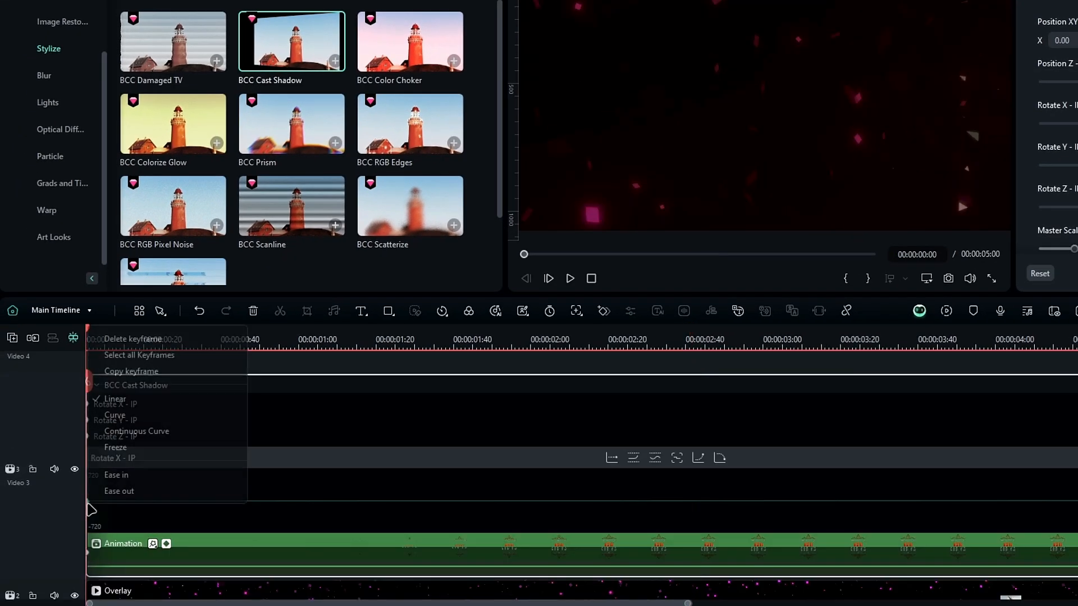
click(412, 411)
click(103, 421)
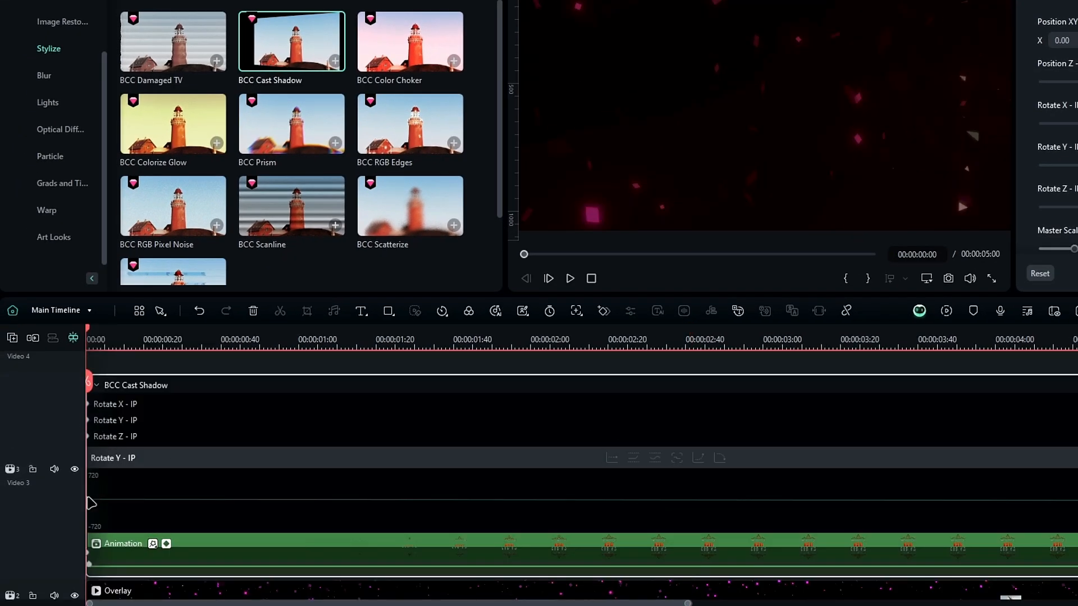
right_click(88, 499)
click(123, 347)
click(105, 437)
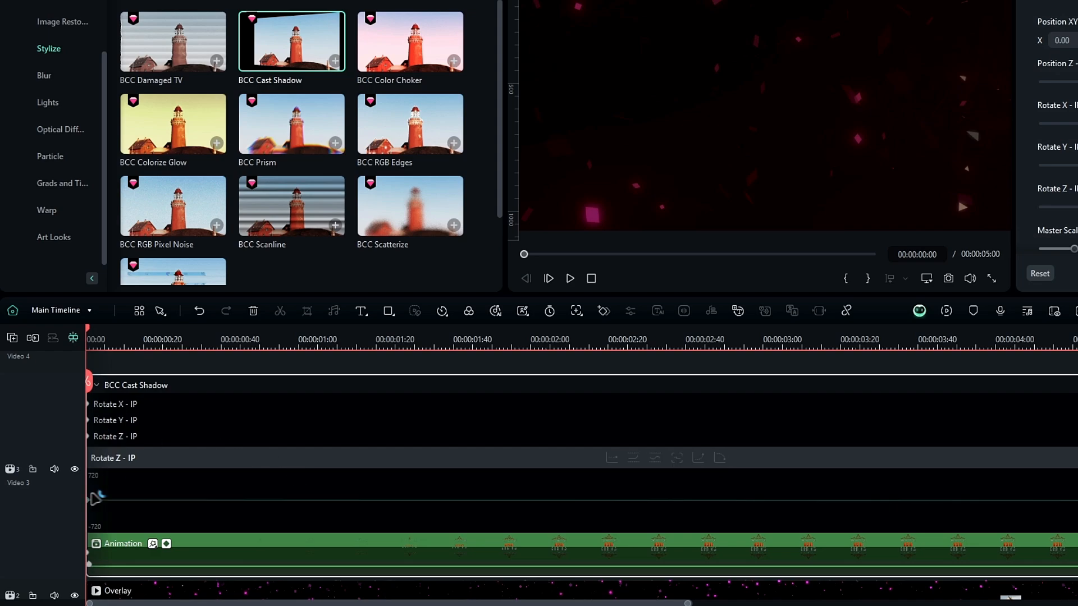
right_click(92, 503)
click(124, 346)
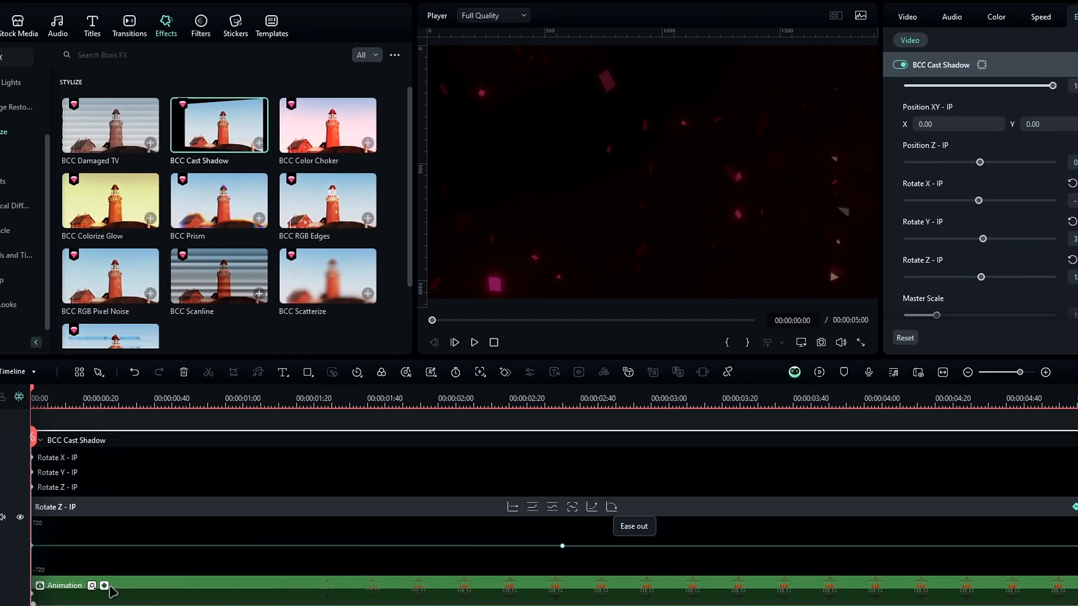
click(104, 585)
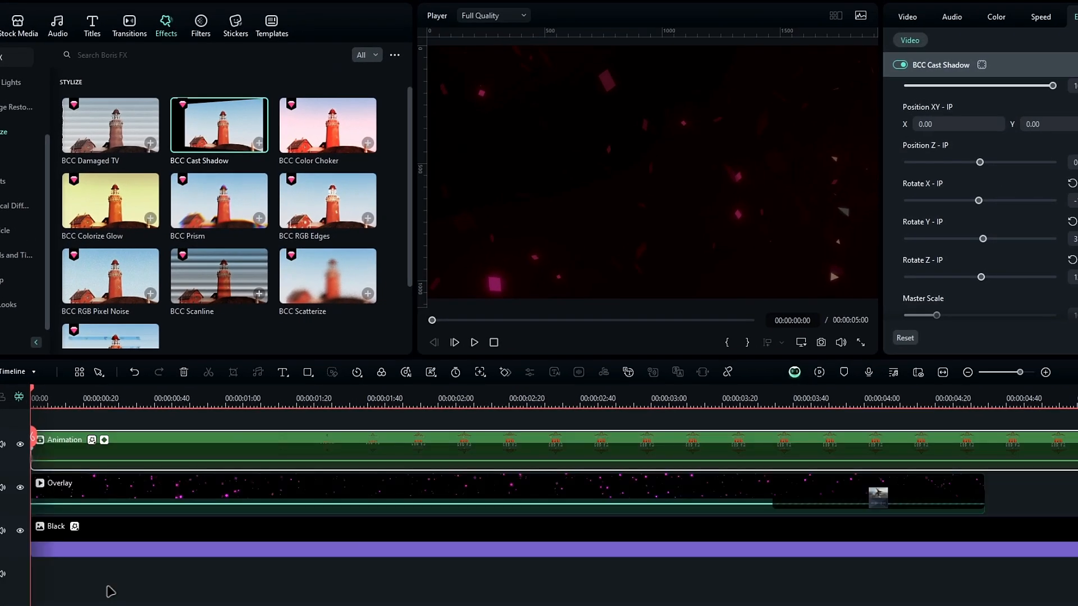
Play the title animation from the start to check the eased rotation
click(289, 533)
key(space)
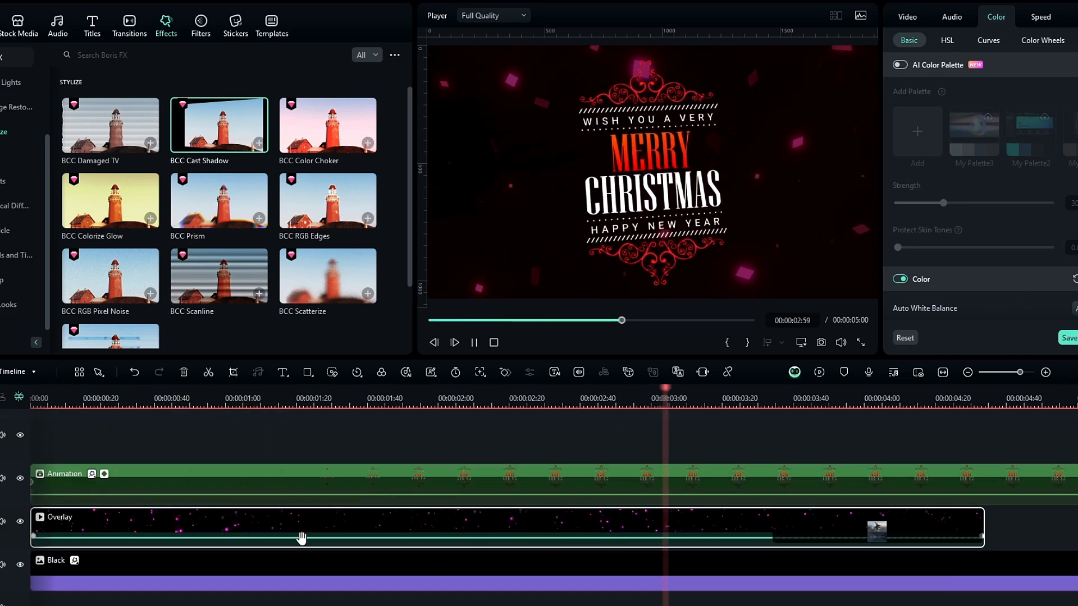
drag(985, 388, 421, 433)
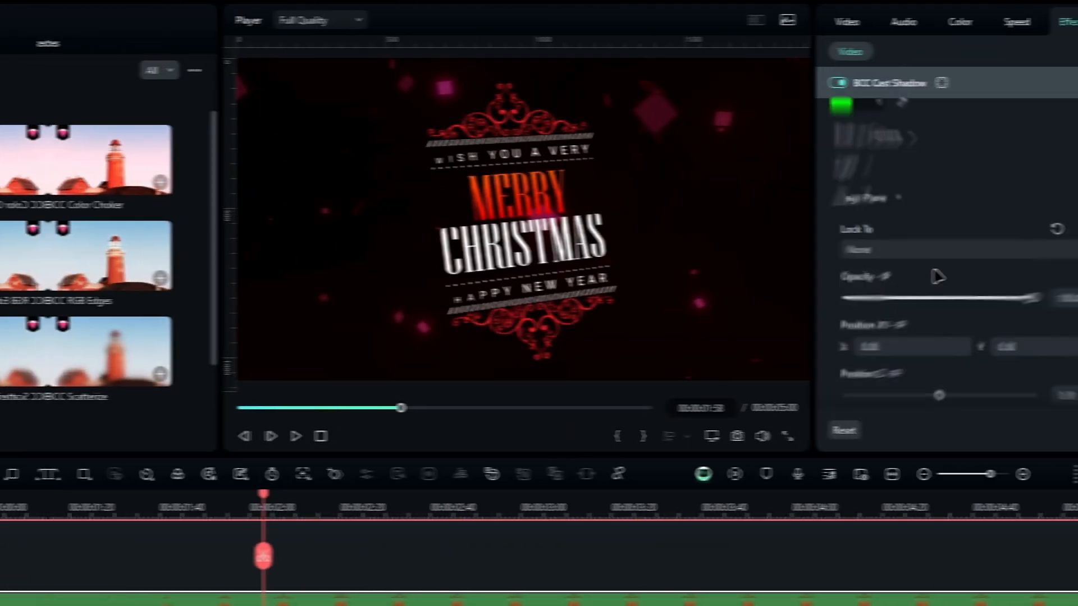
Lock the Image Plane to Shadow&Light, set its Position Z to 450 and scrub the timeline to preview the title
scroll(938, 276, down, 3)
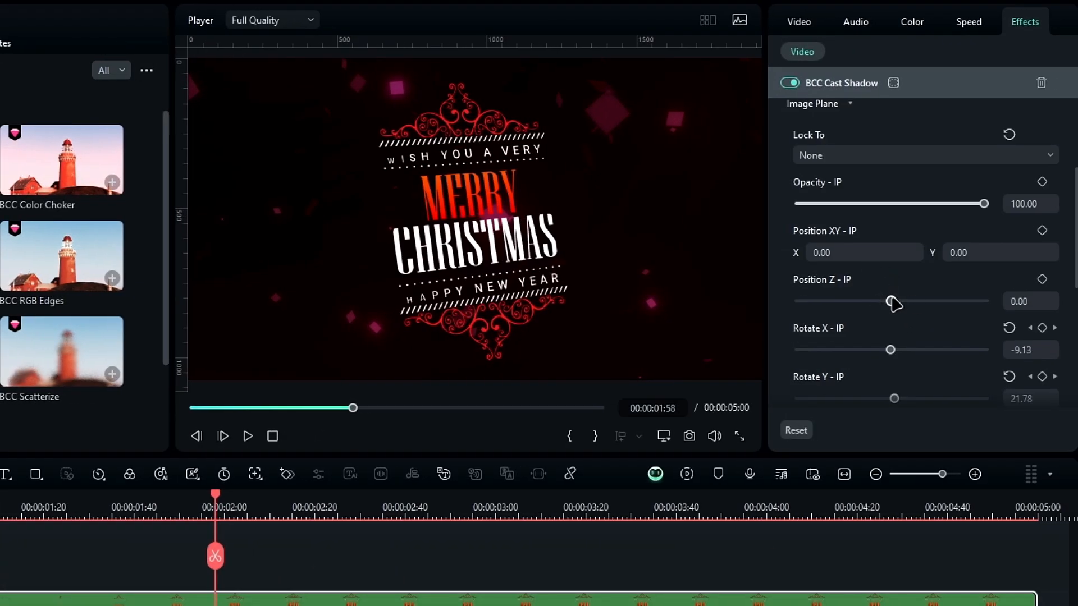
drag(892, 303, 903, 302)
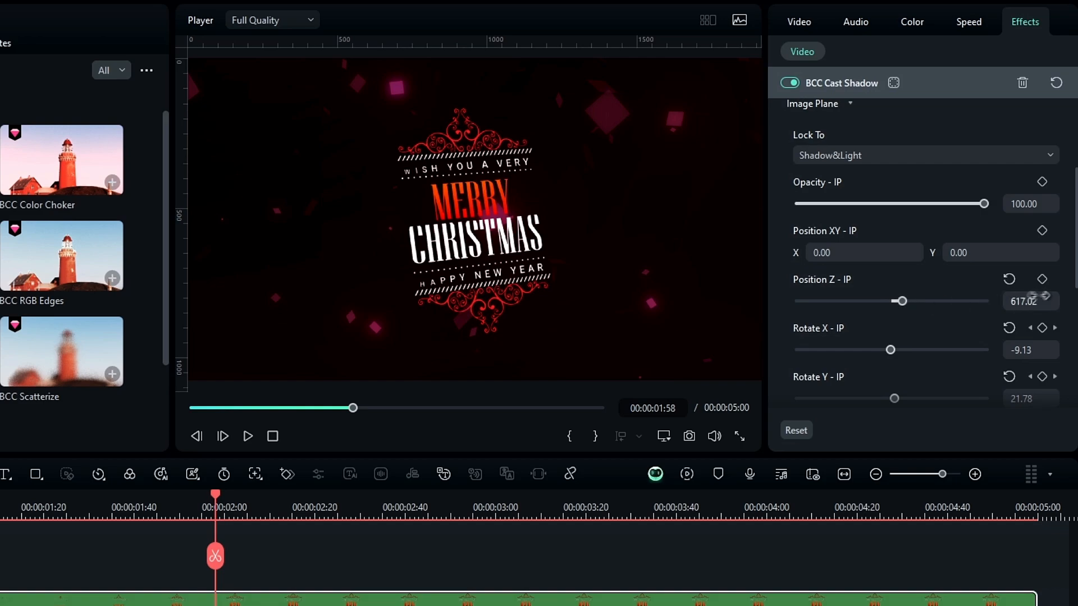
key(Return)
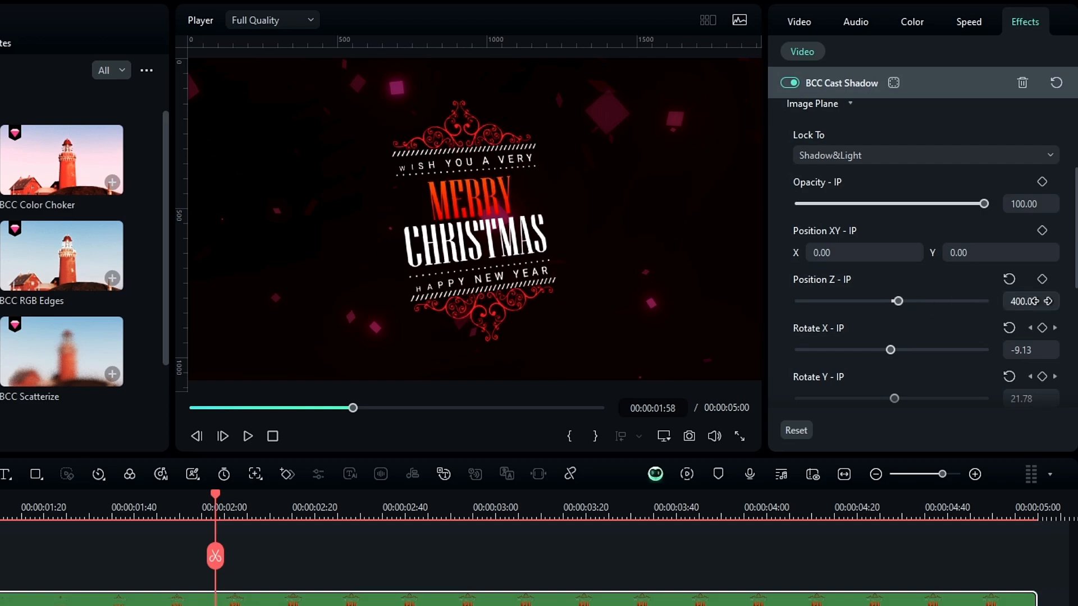
text(450)
key(Return)
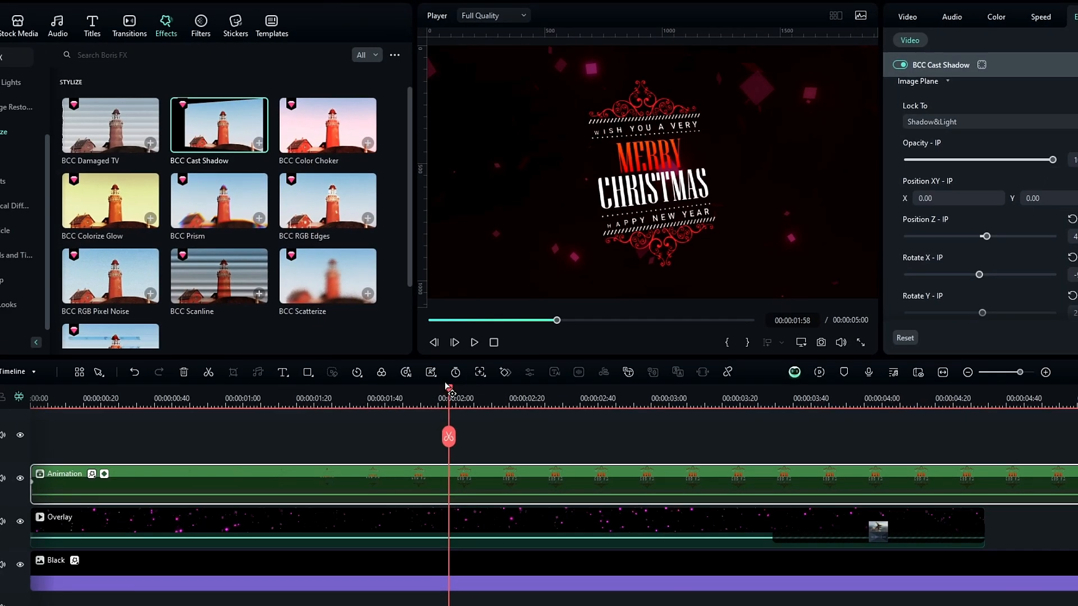
drag(215, 494, 587, 506)
drag(740, 437, 502, 401)
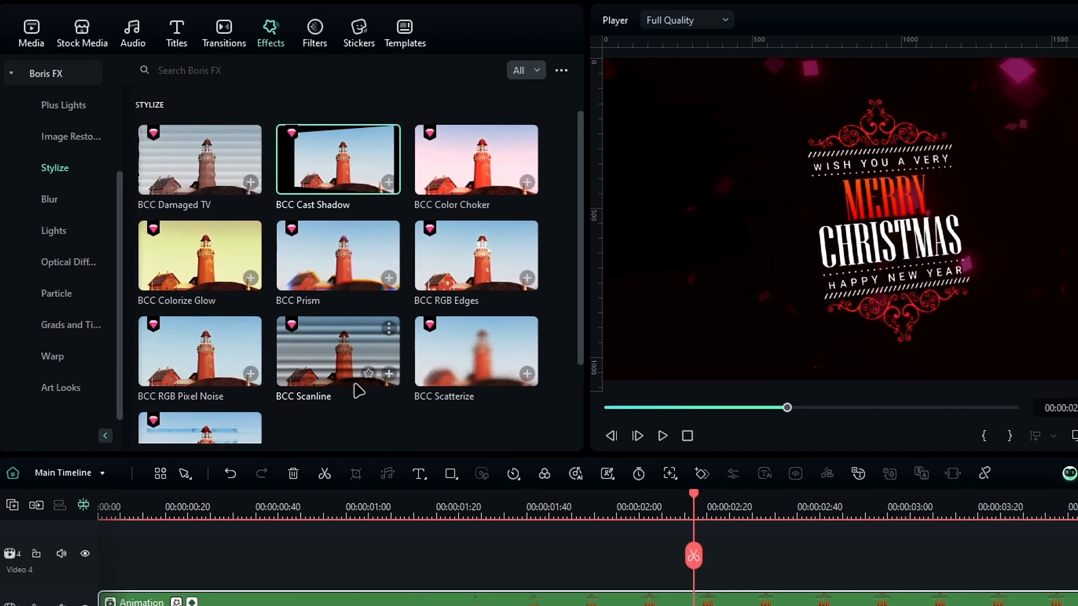
Apply the Glow Color effect from the Trending video effects to the Animation clip
click(72, 107)
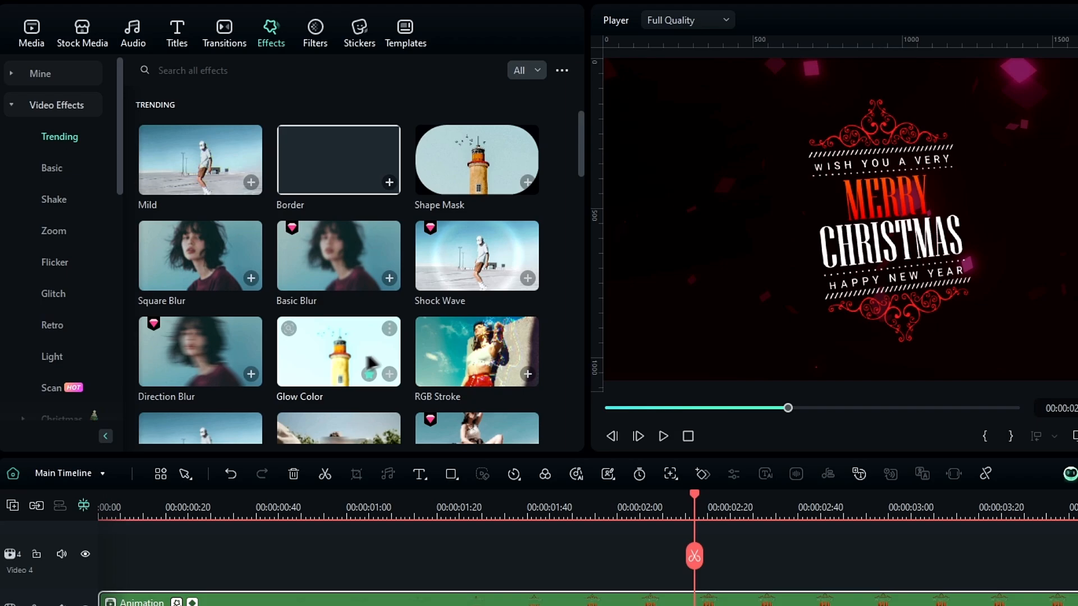
drag(352, 359, 538, 603)
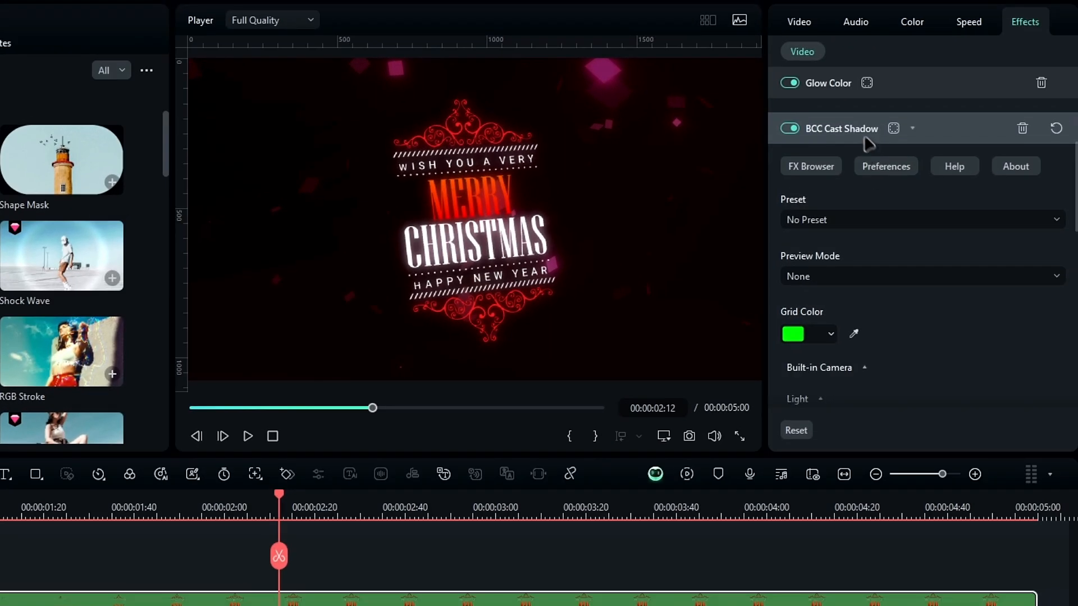
click(1062, 16)
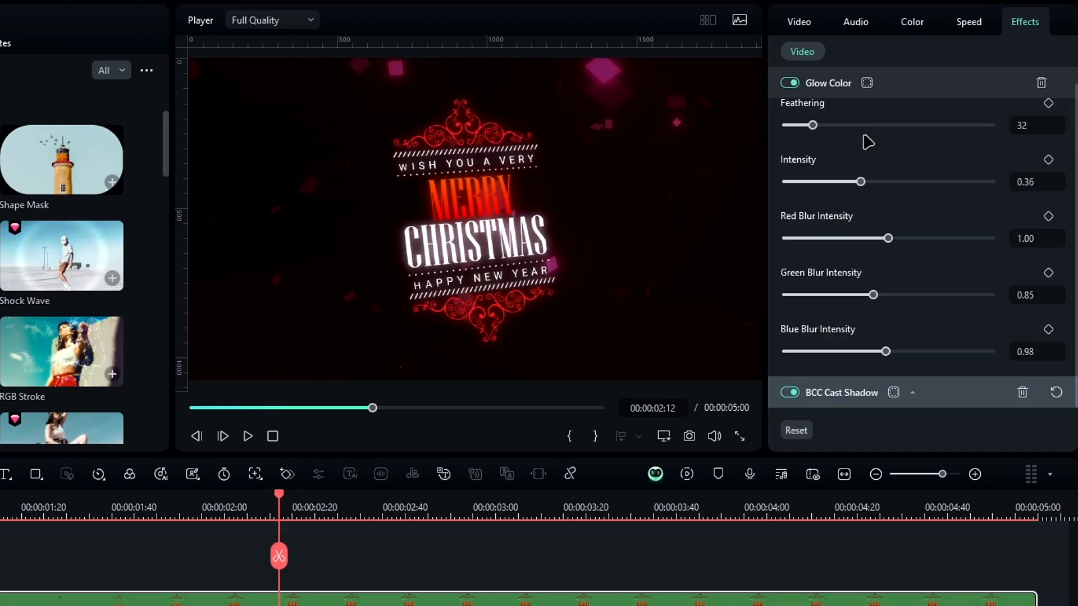
Set the Glow Color effect's Feathering to 200 and Intensity to 0.1, and scrub to check the glow
click(830, 94)
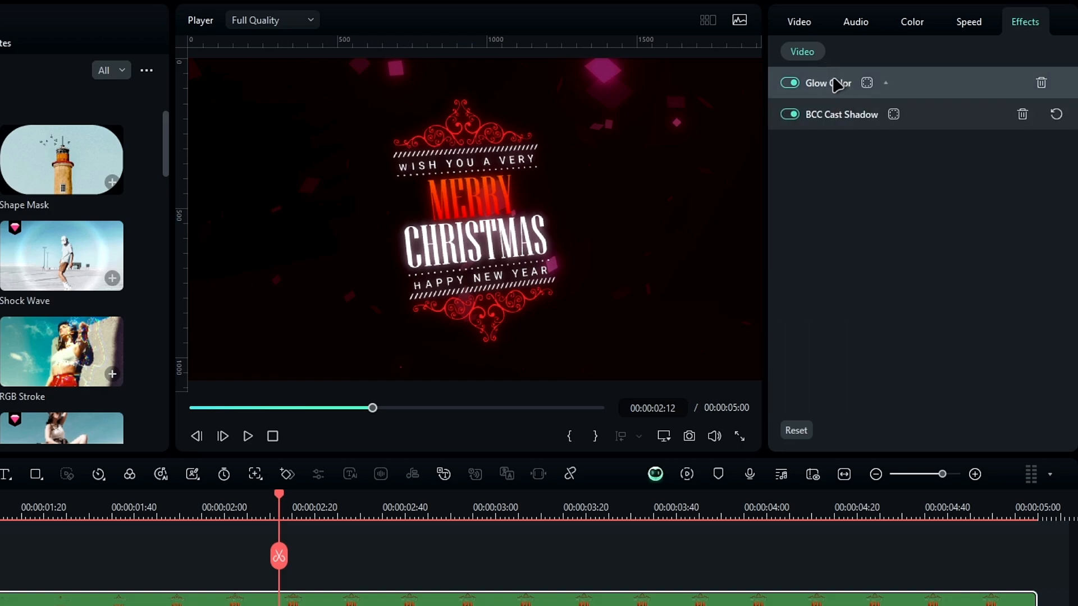
click(836, 85)
drag(812, 142, 994, 142)
click(1038, 202)
text(0)
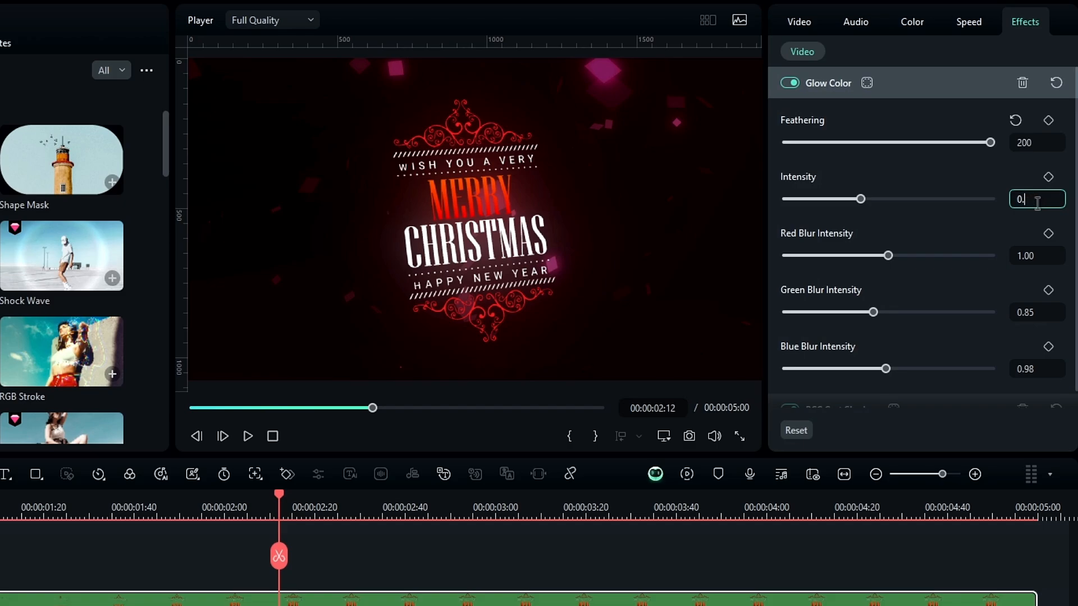
text(.1)
key(Return)
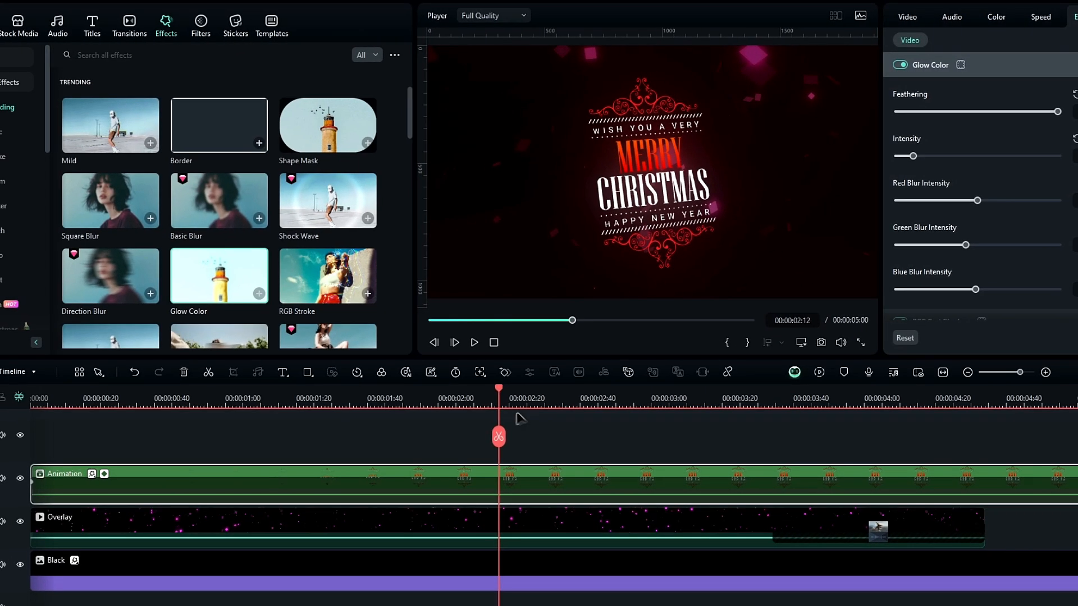
drag(499, 399, 573, 430)
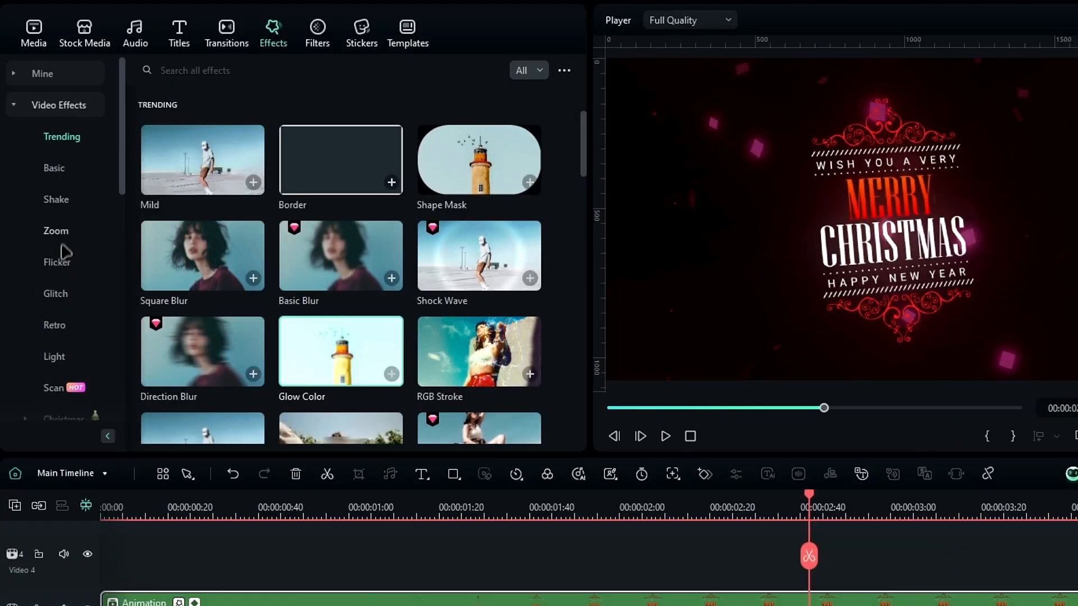
Place the Christmas particle effect Snow Filter Overlay 01 on the track above the Animation clip and lower its opacity to about 40%
scroll(5, 211, down, 4)
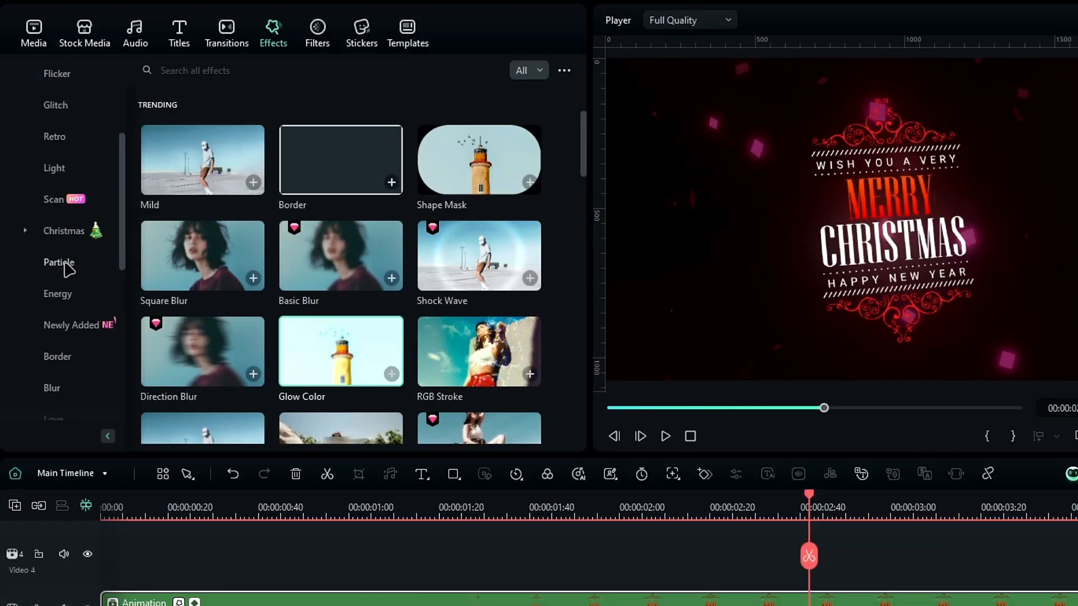
click(64, 231)
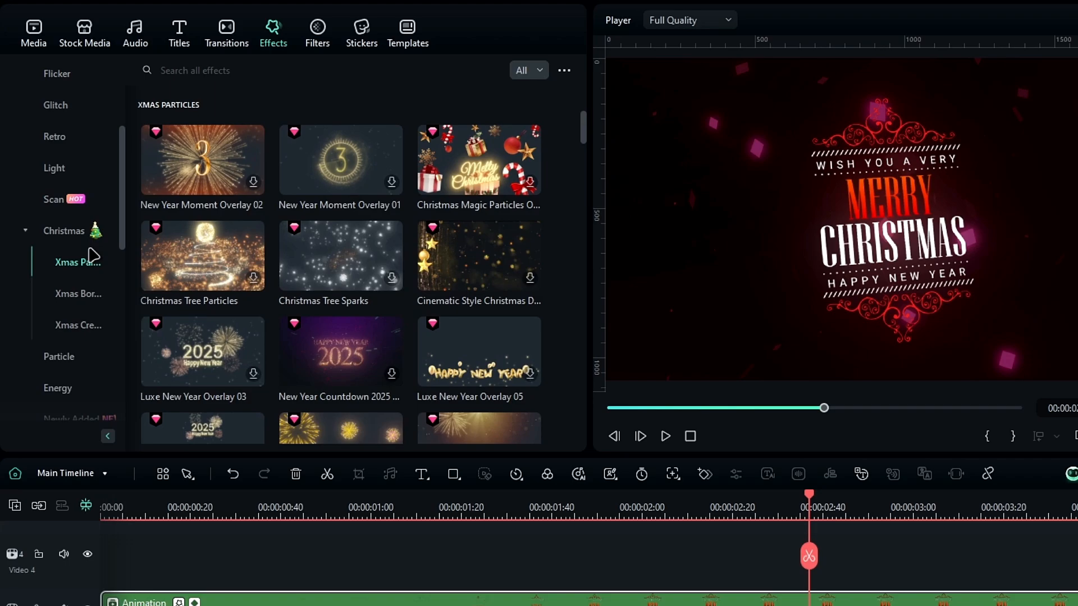
click(92, 293)
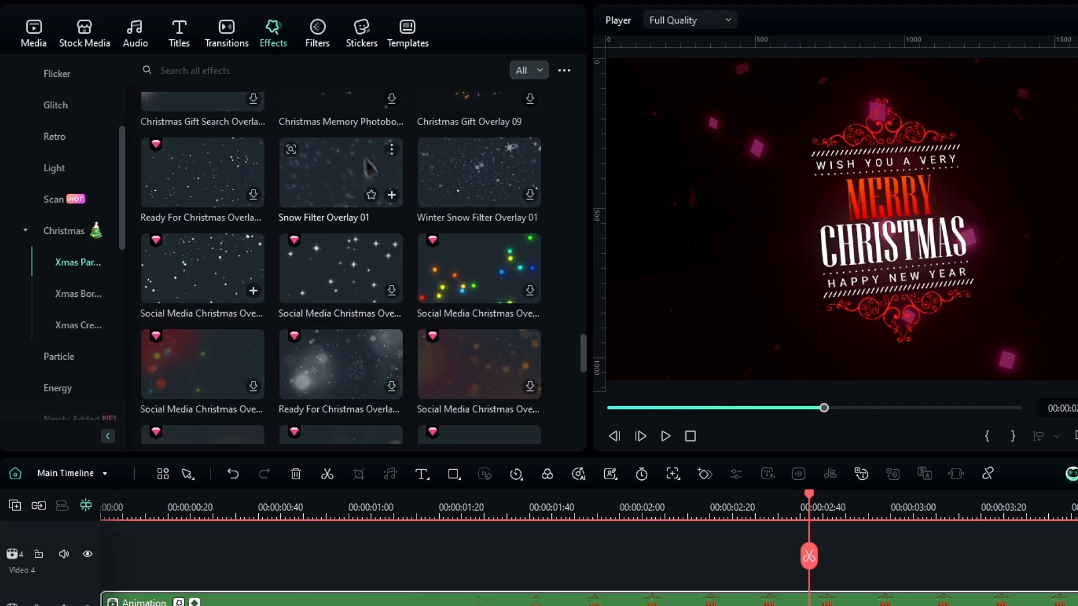
drag(365, 163, 102, 598)
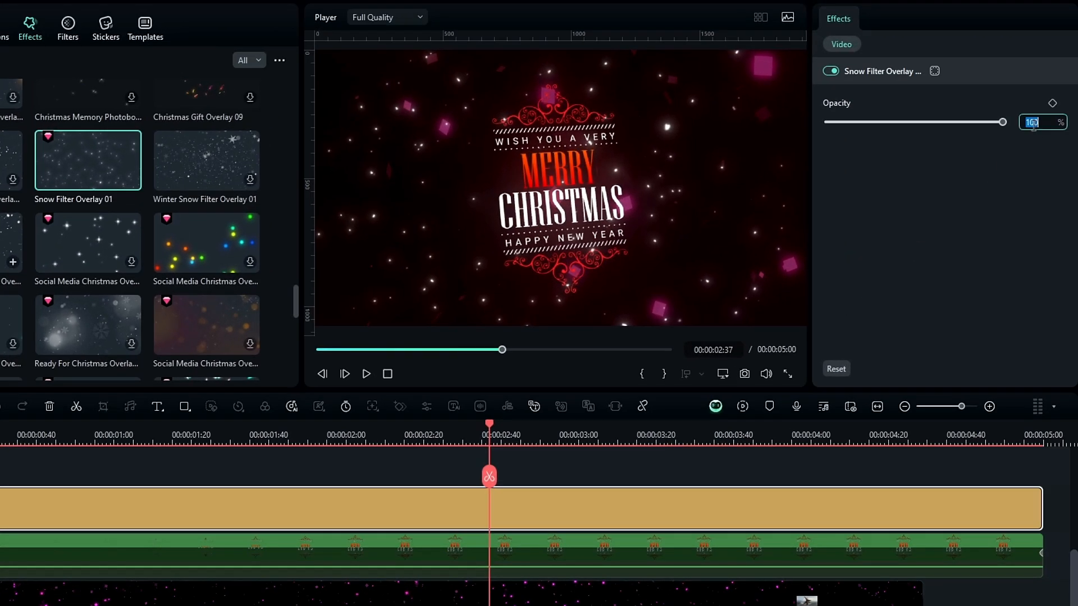
key(Return)
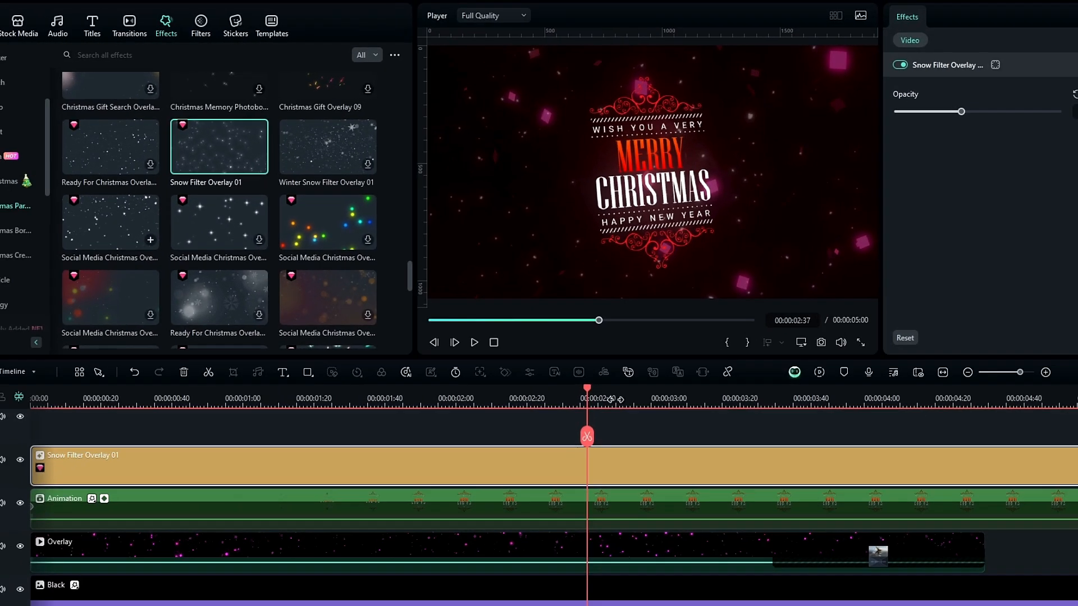
Play the finished composition from the beginning to review the title, glow and snow
drag(589, 389, 317, 396)
drag(315, 436, 29, 437)
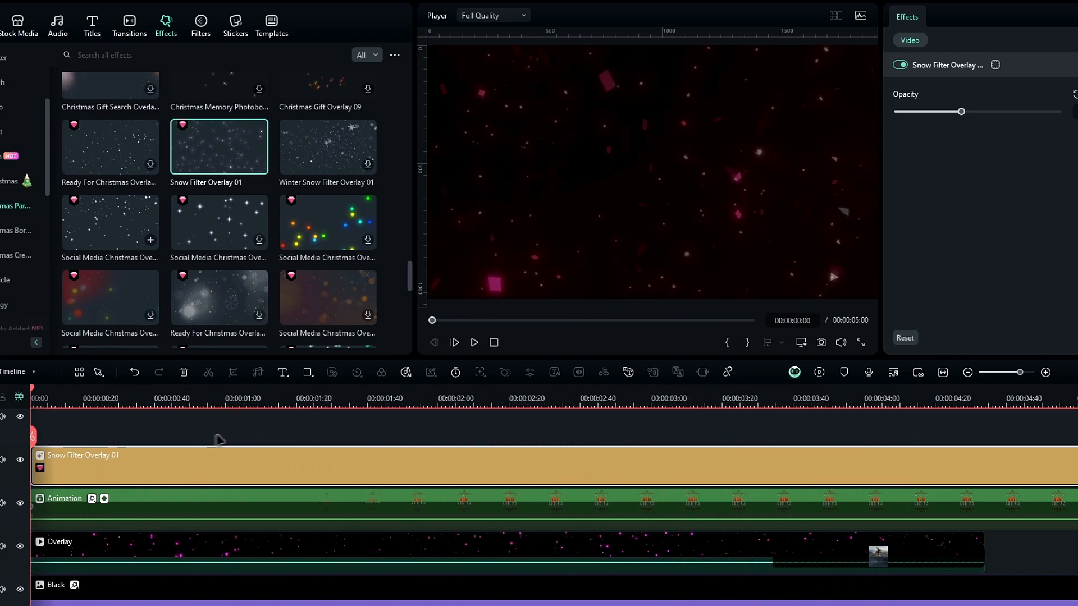
key(space)
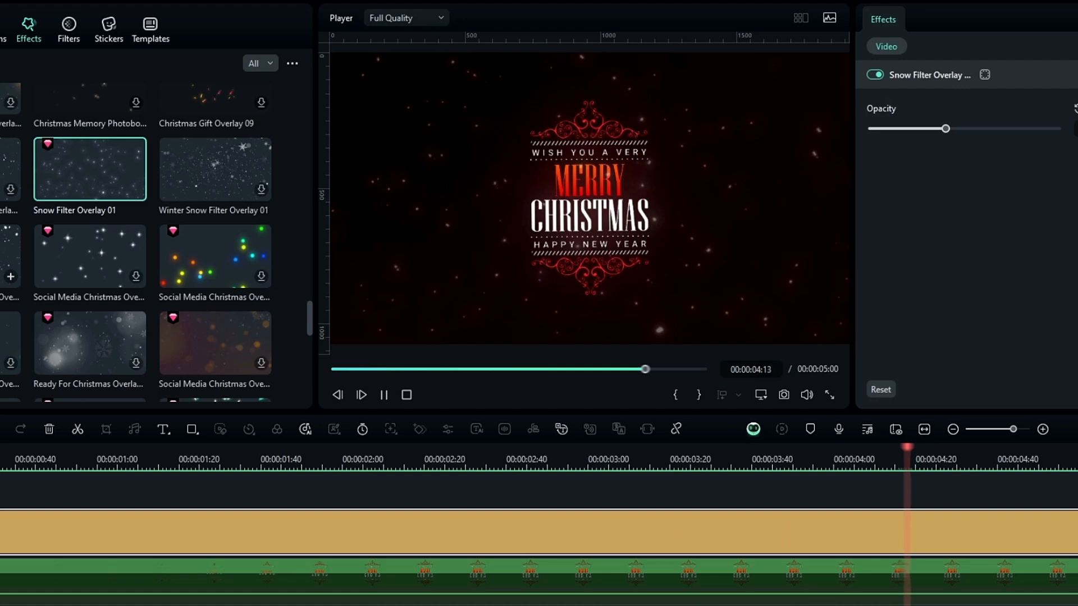
key(space)
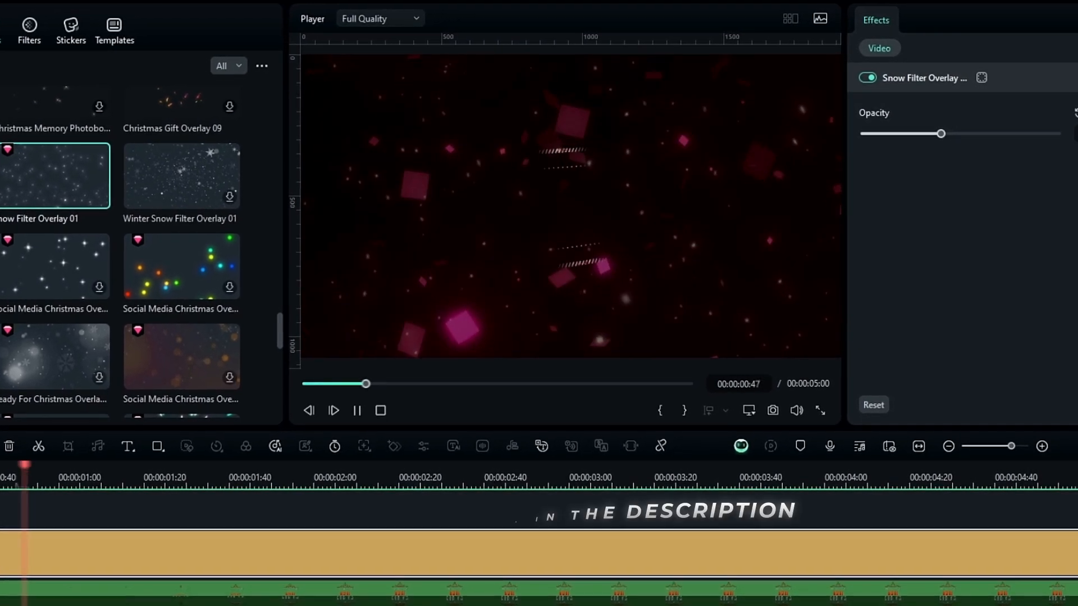